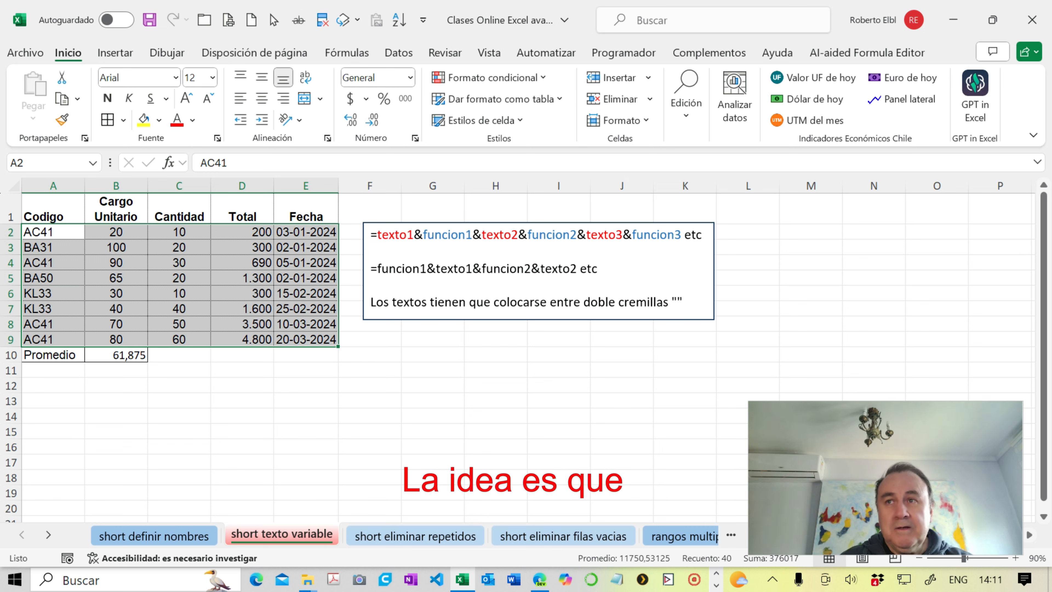
Examine the unit charges with their average formula in B10 and the text-and-function concatenation syntax in the note box
click(116, 355)
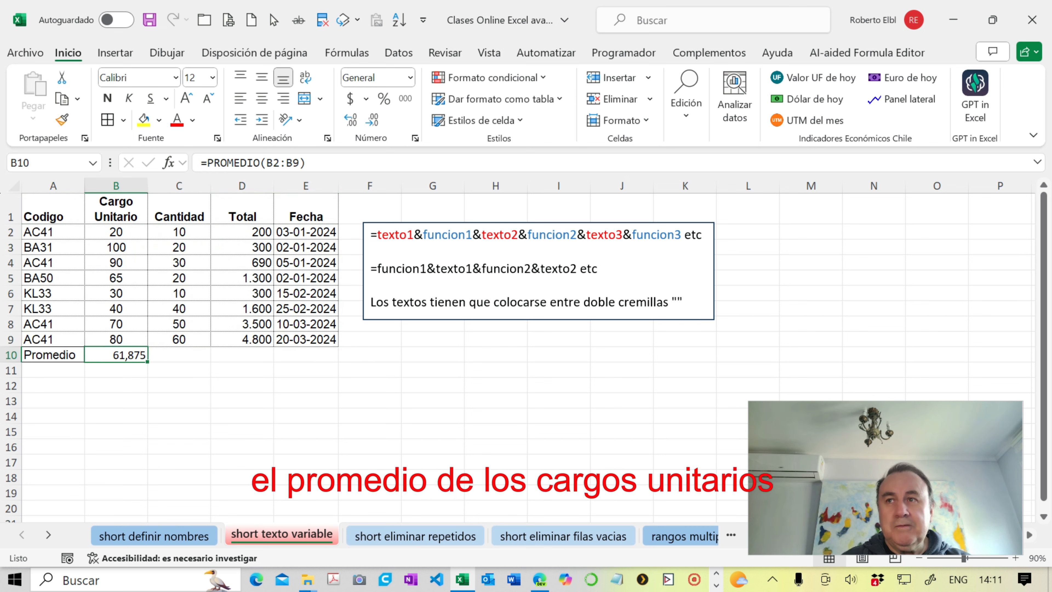
drag(116, 231, 116, 339)
click(116, 355)
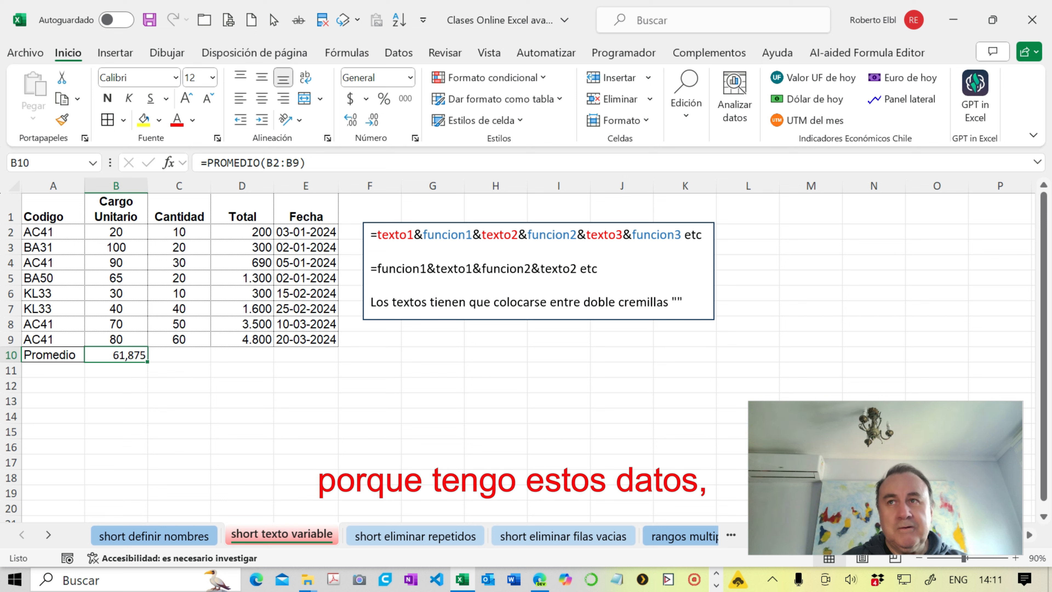
click(116, 339)
click(53, 401)
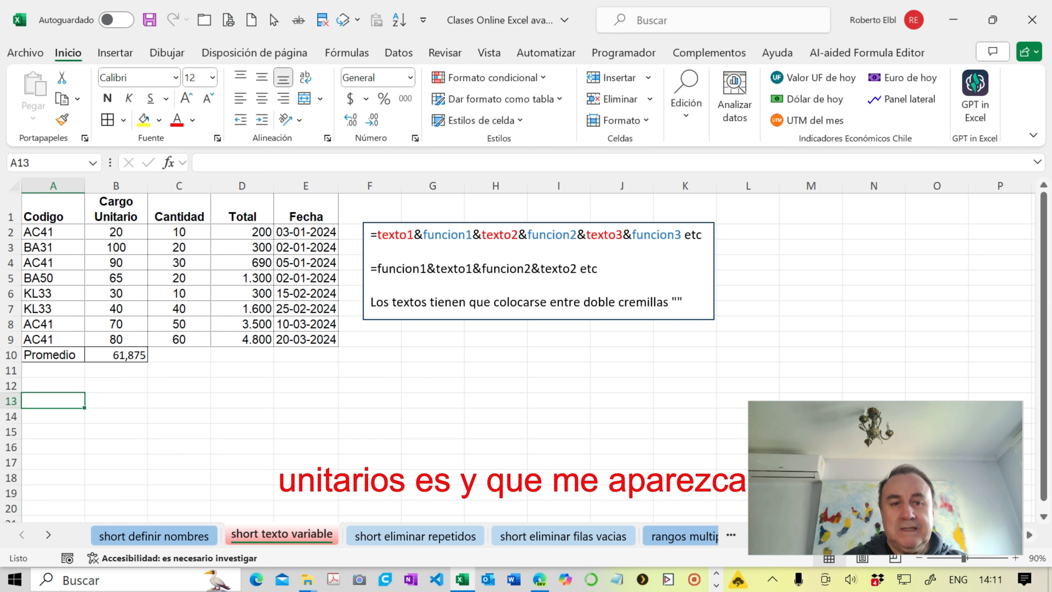
click(116, 355)
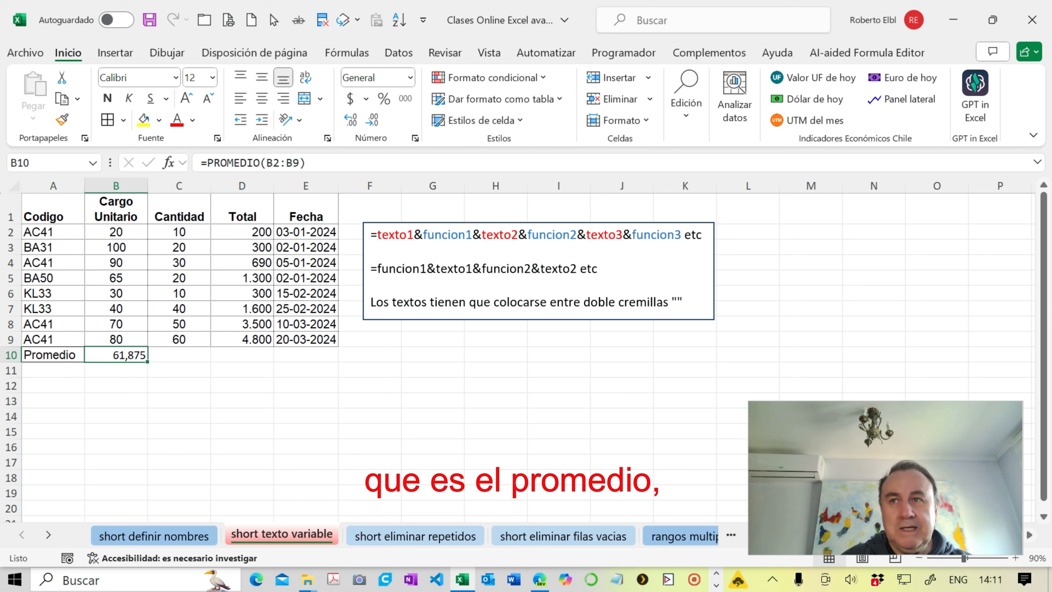
click(116, 293)
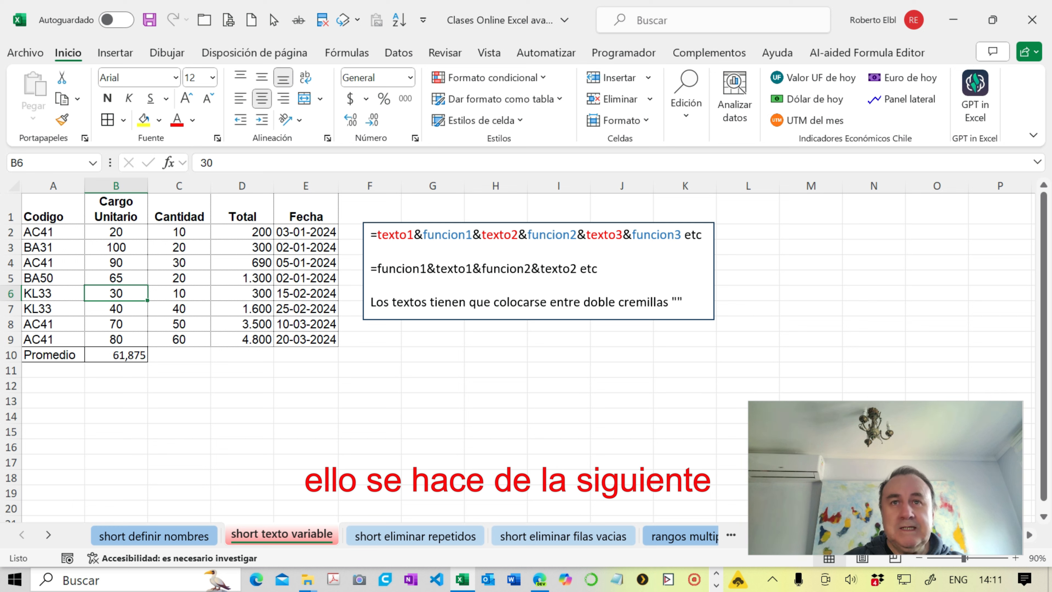
click(364, 290)
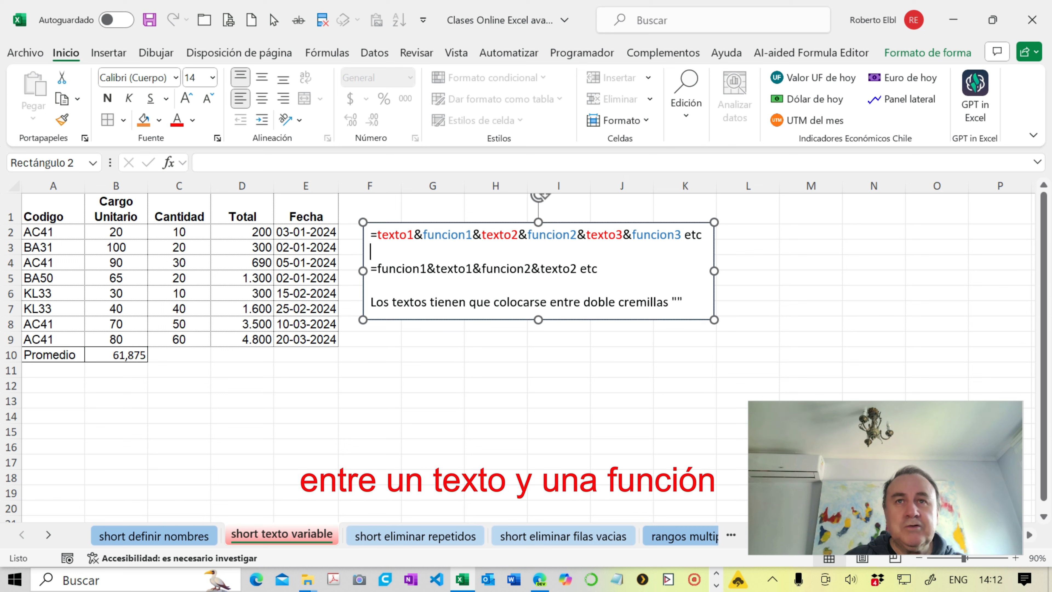
click(447, 234)
click(407, 235)
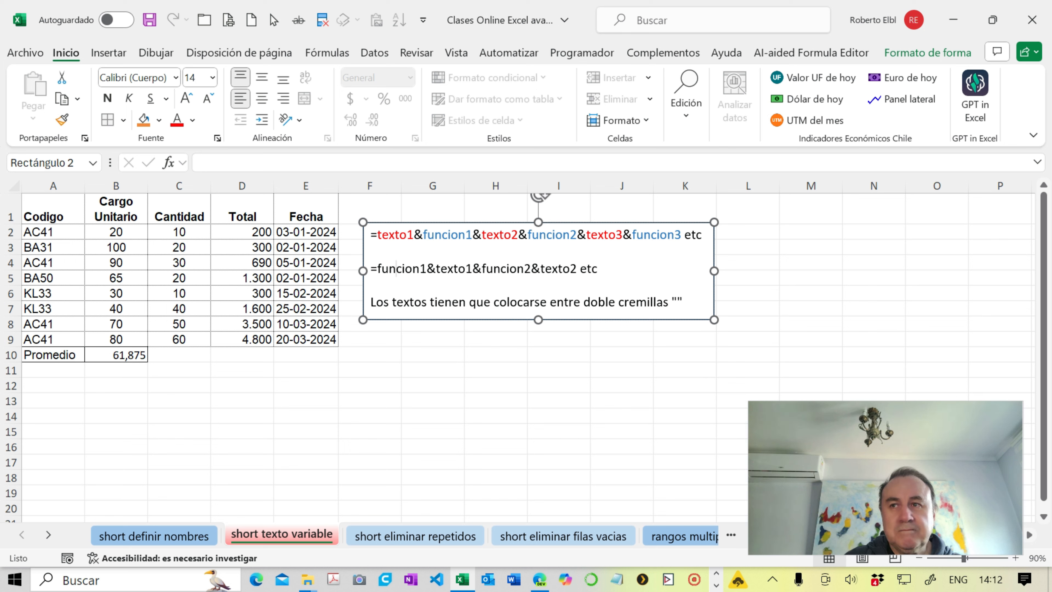
Begin a formula in cell A13 with the quoted text "El promedio de los cargos unitarios es: ", including the trailing space
click(53, 401)
text(=")
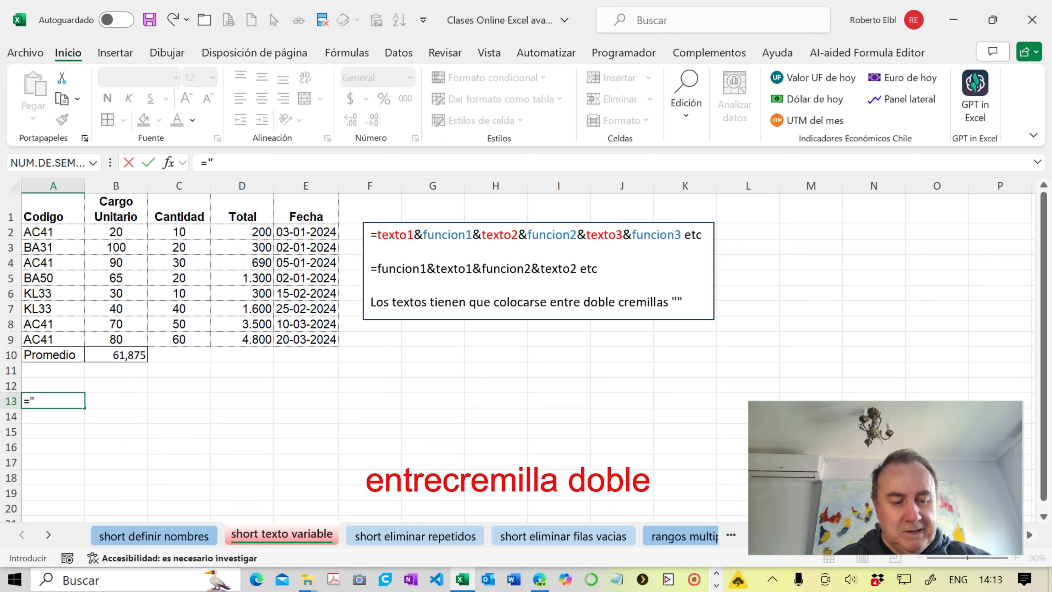
text(El)
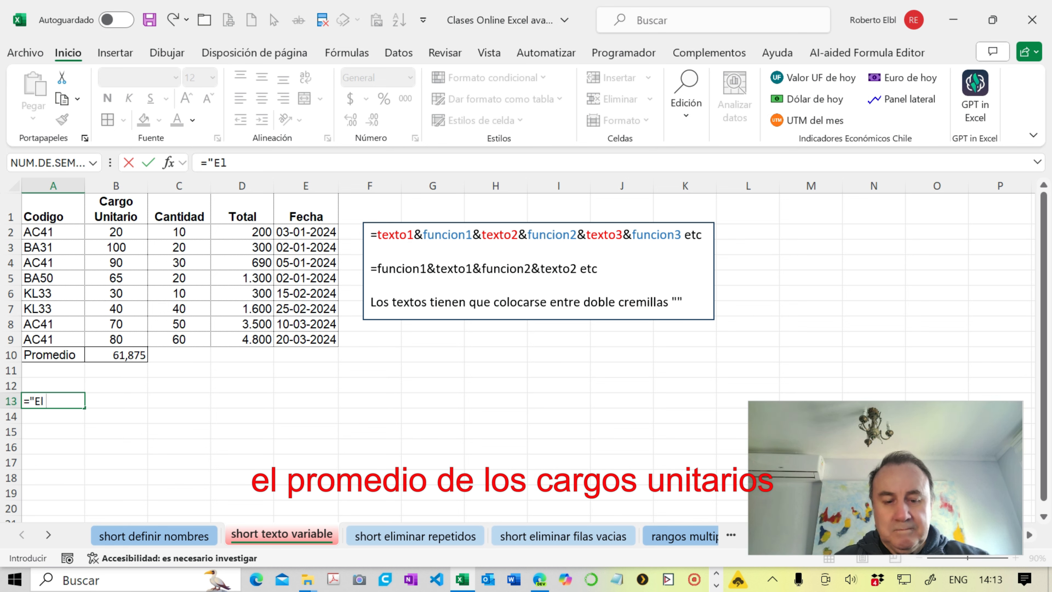
text( pr)
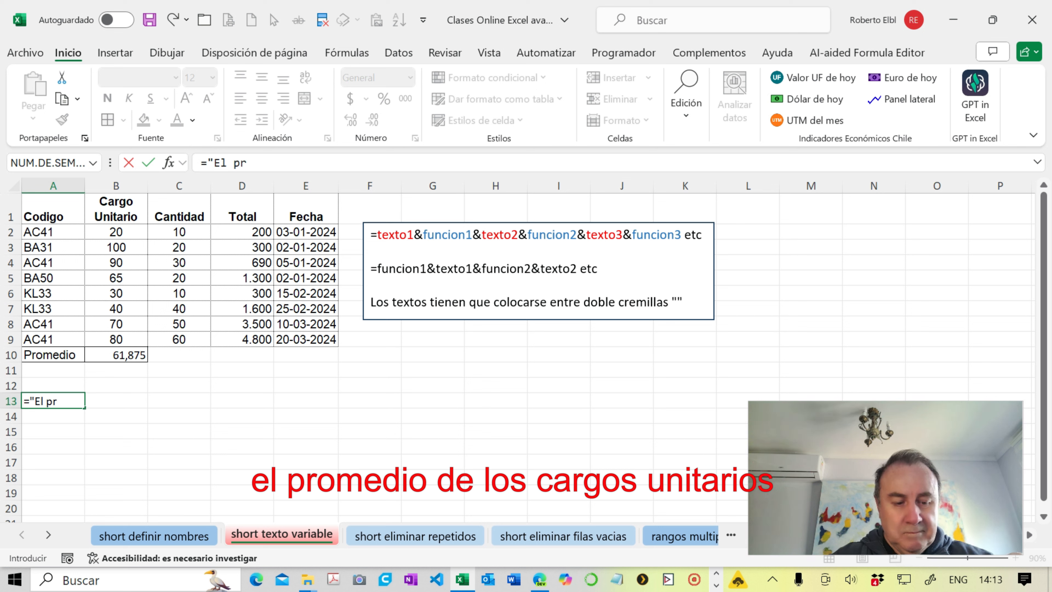
text(omedio de )
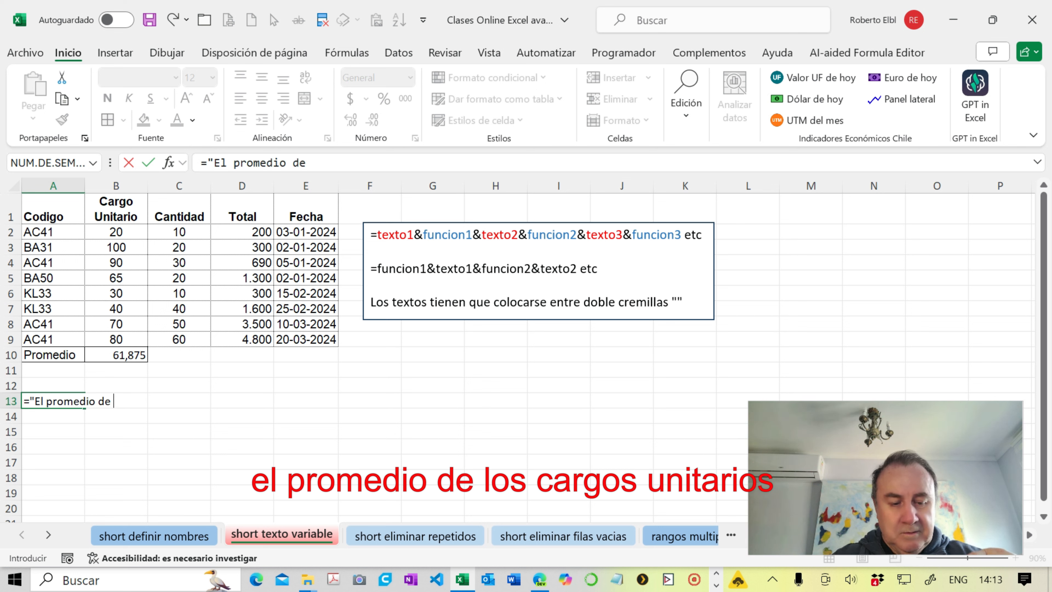
text(los c)
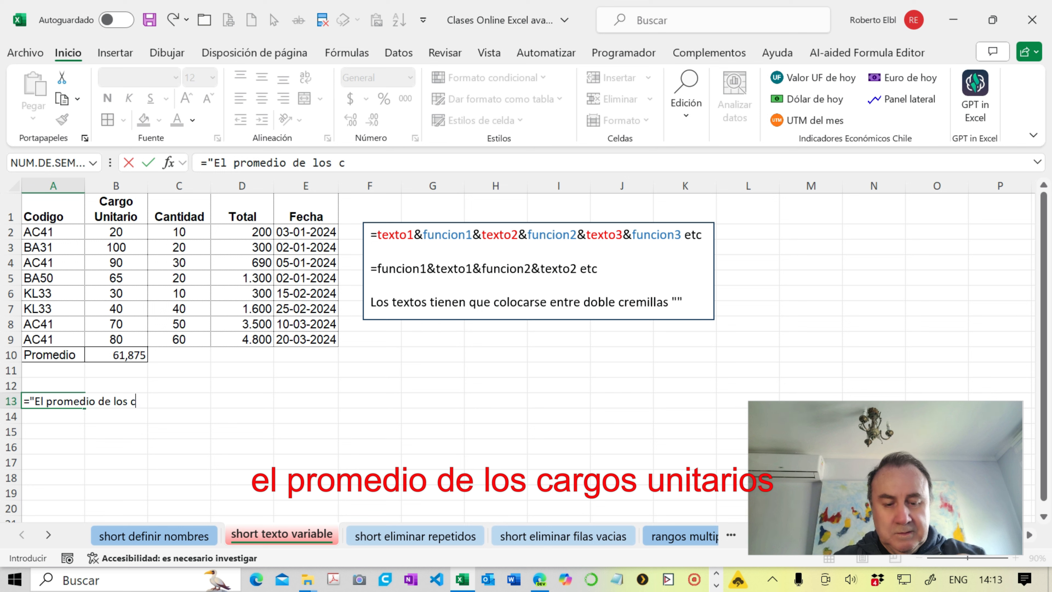
text(arg)
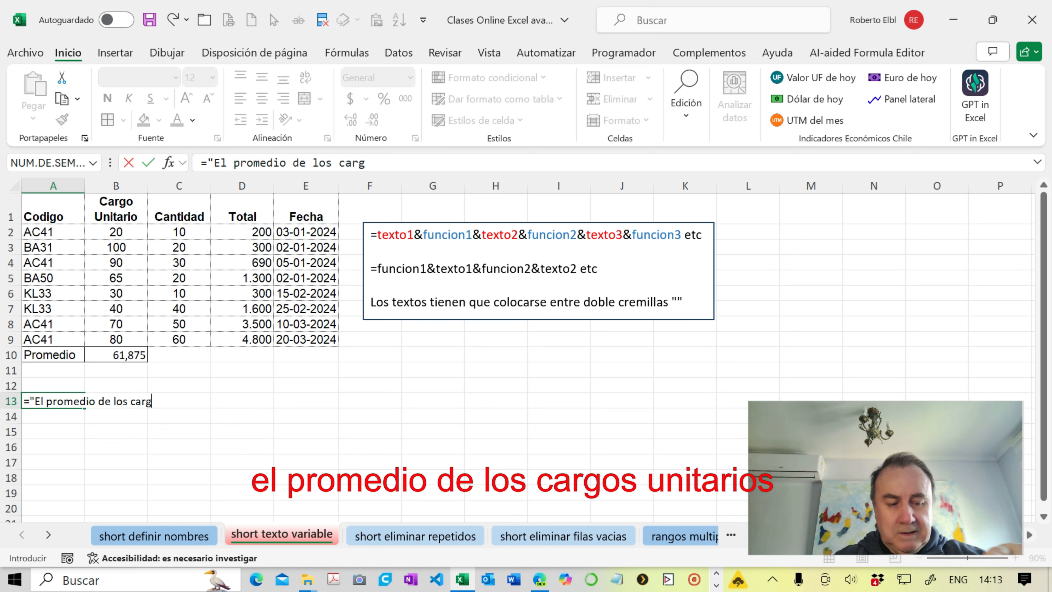
text(os u)
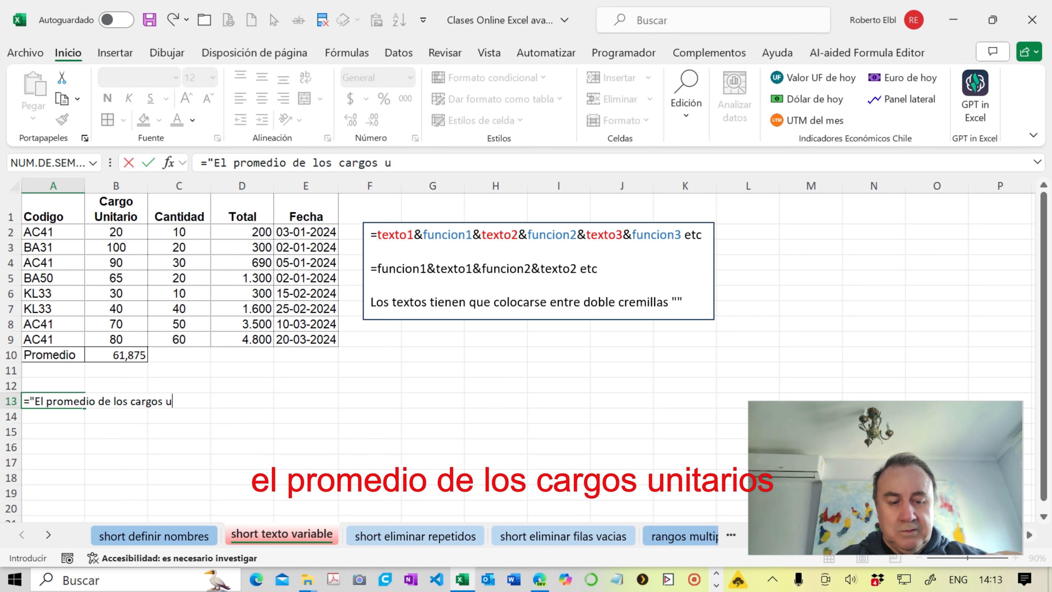
text(nitarios)
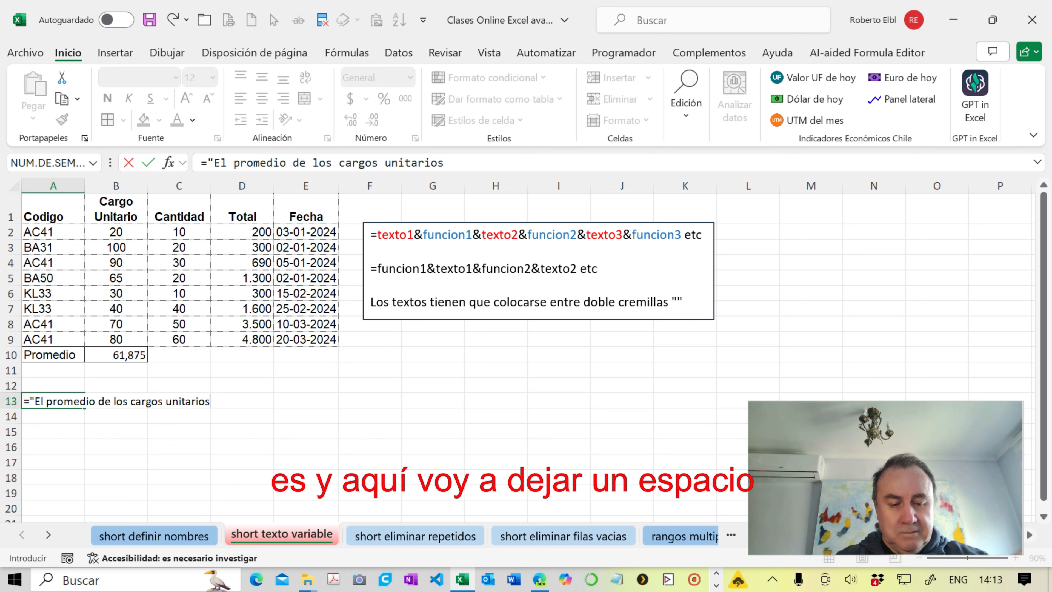
text( es:)
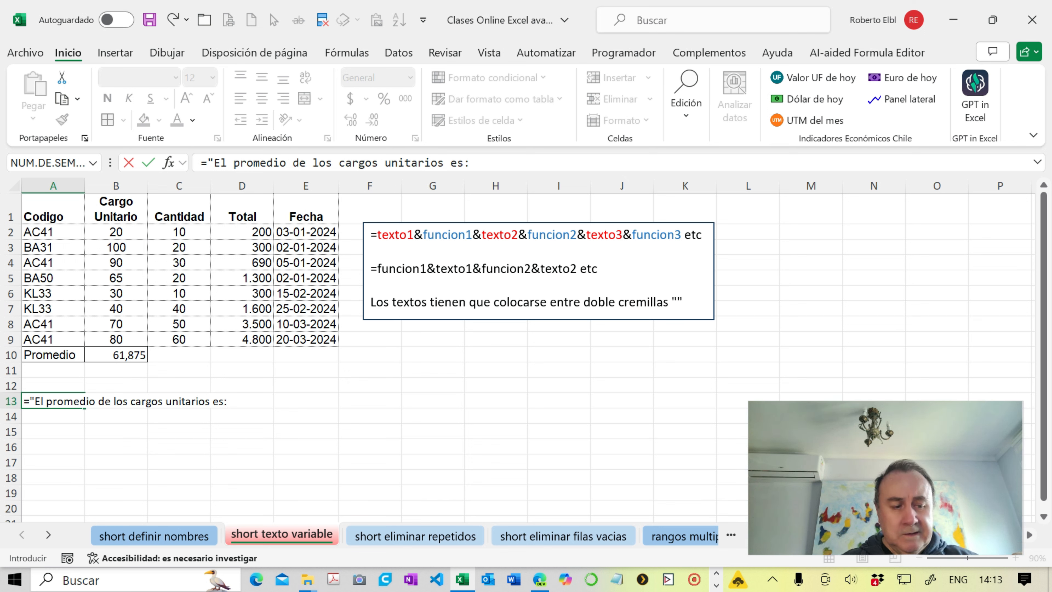
text( ")
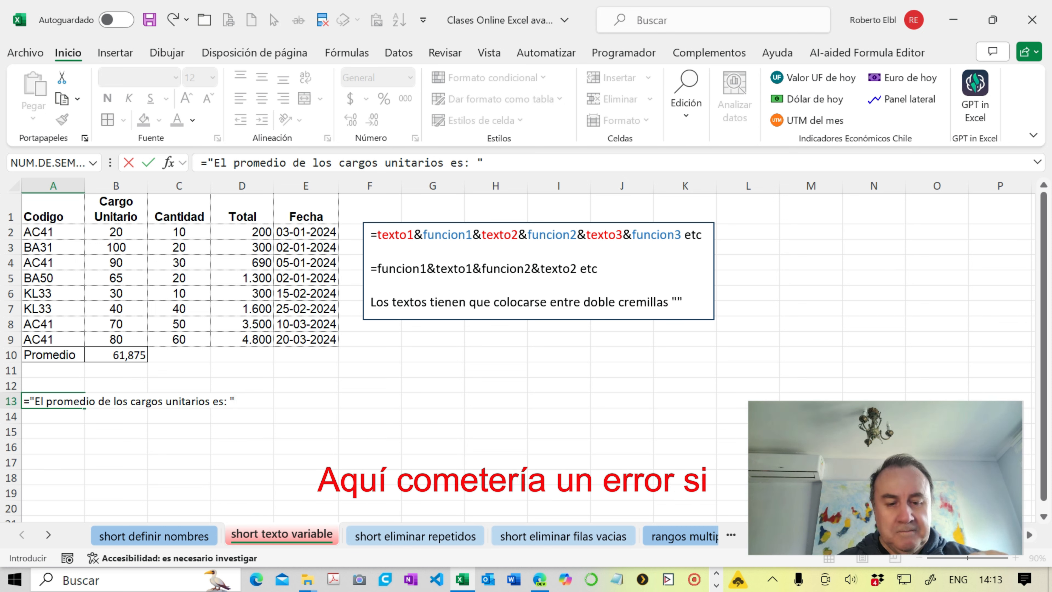
key(Caps_Lock)
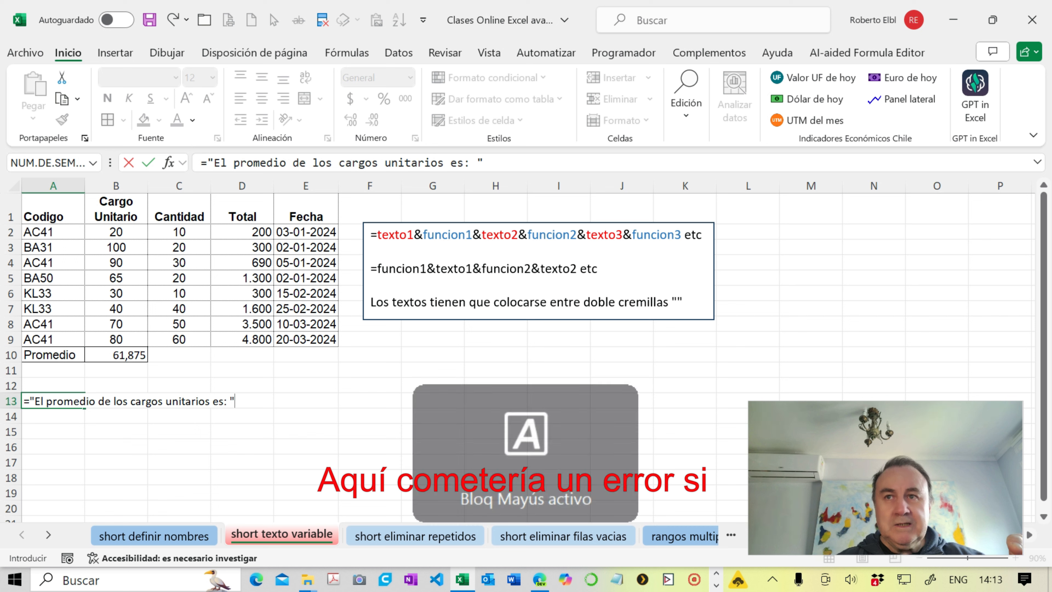
text(PROMEDIO)
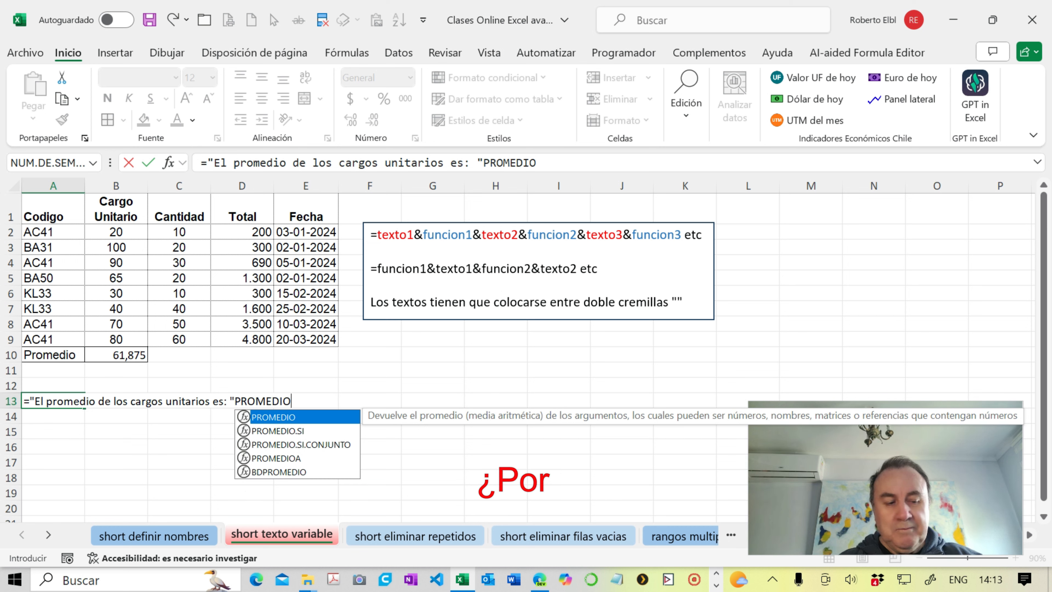
key(BackSpace)
key(BackSpace)
key(BackSpace)
key(BackSpace)
key(BackSpace)
key(BackSpace)
key(BackSpace)
key(BackSpace)
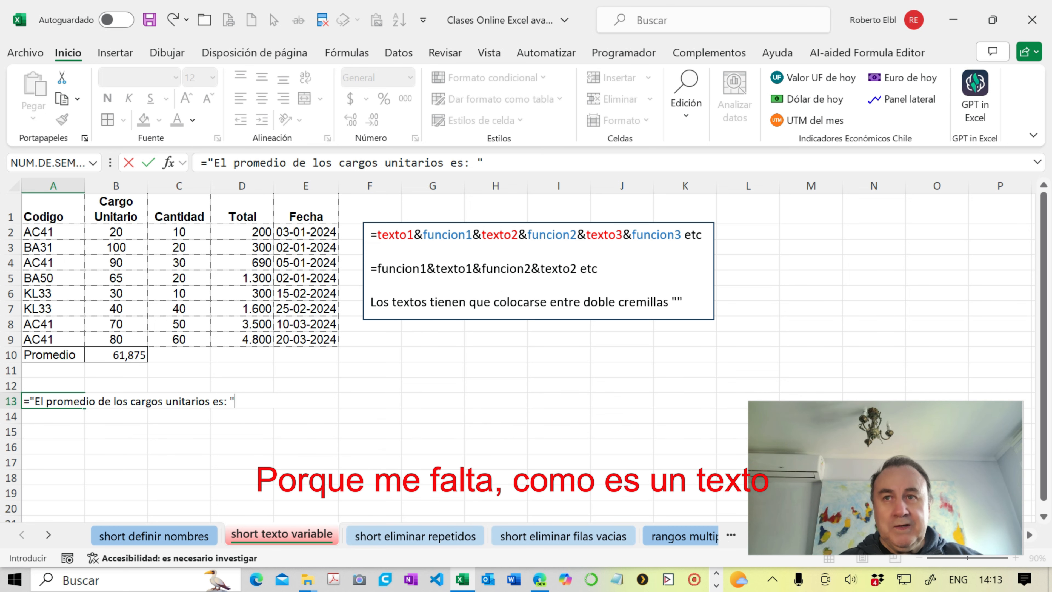
Complete the A13 formula by concatenating &PROMEDIO(B2:B9) after the quoted text, and enter it
text(&)
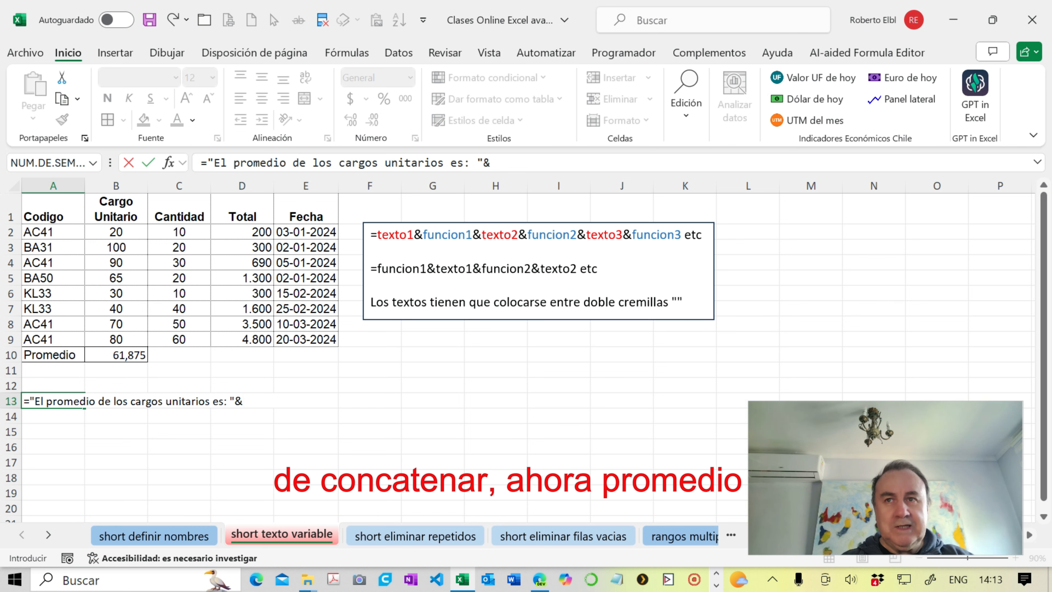
text(PRO)
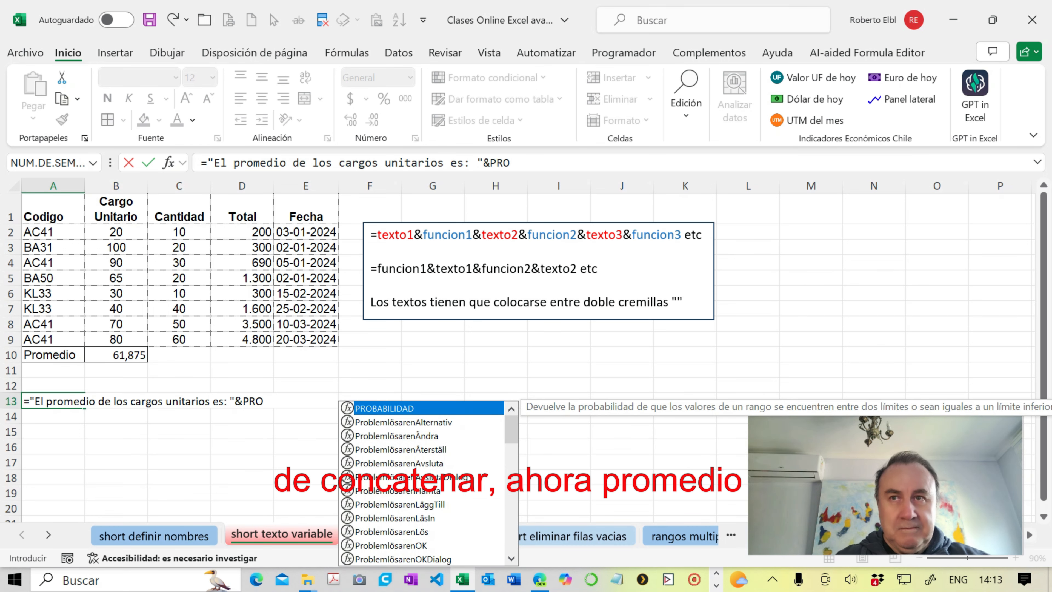
text(MEDIO()
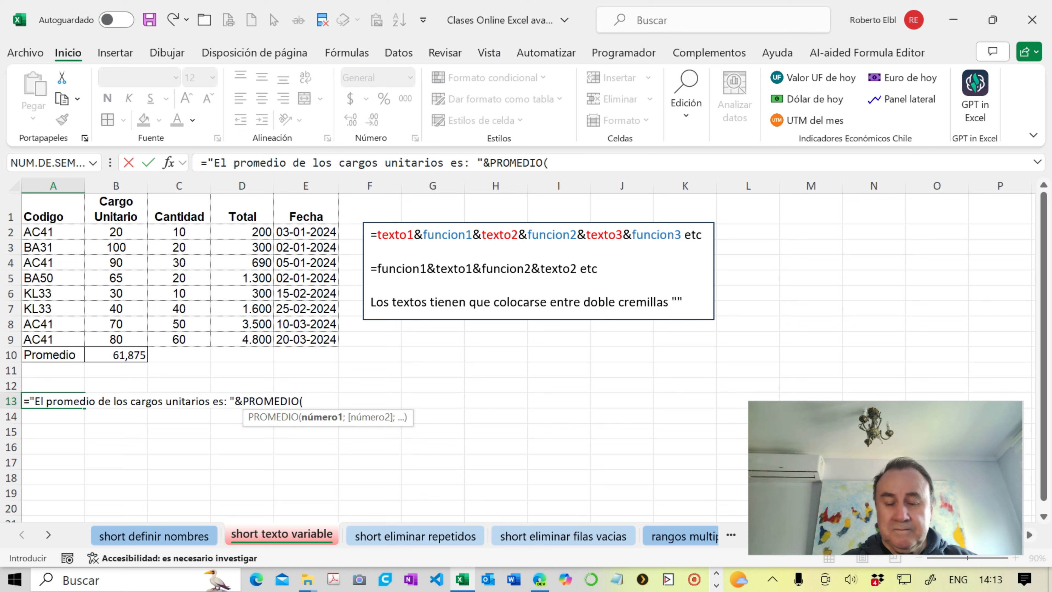
drag(115, 232, 118, 337)
text())
key(Return)
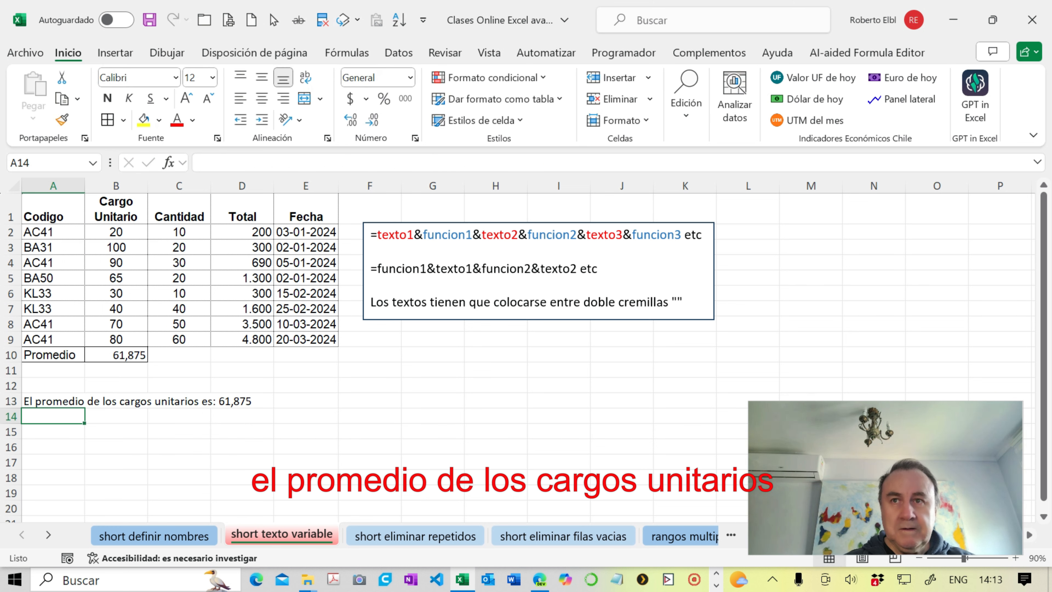
key(Up)
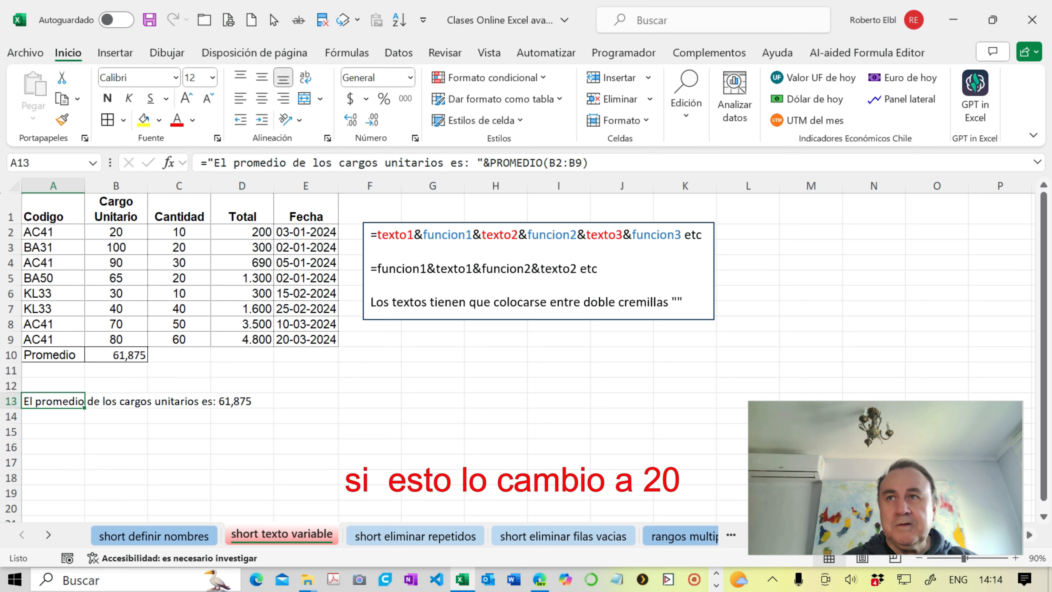
Set the unit charge in B3 to 20 and check the average in B10 and the sentence in row 13
click(116, 247)
text(20)
key(Return)
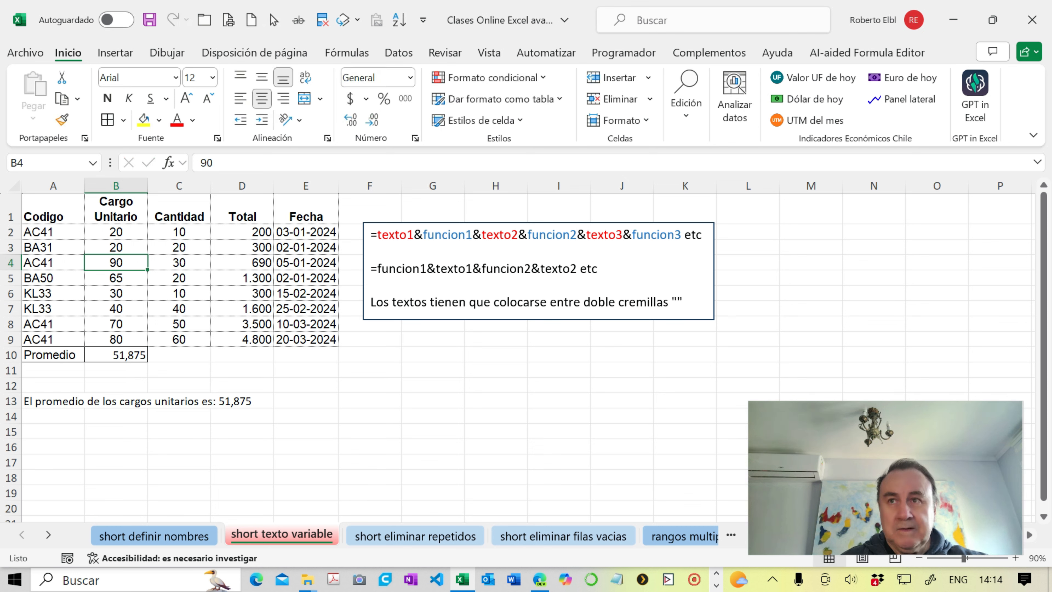
click(116, 355)
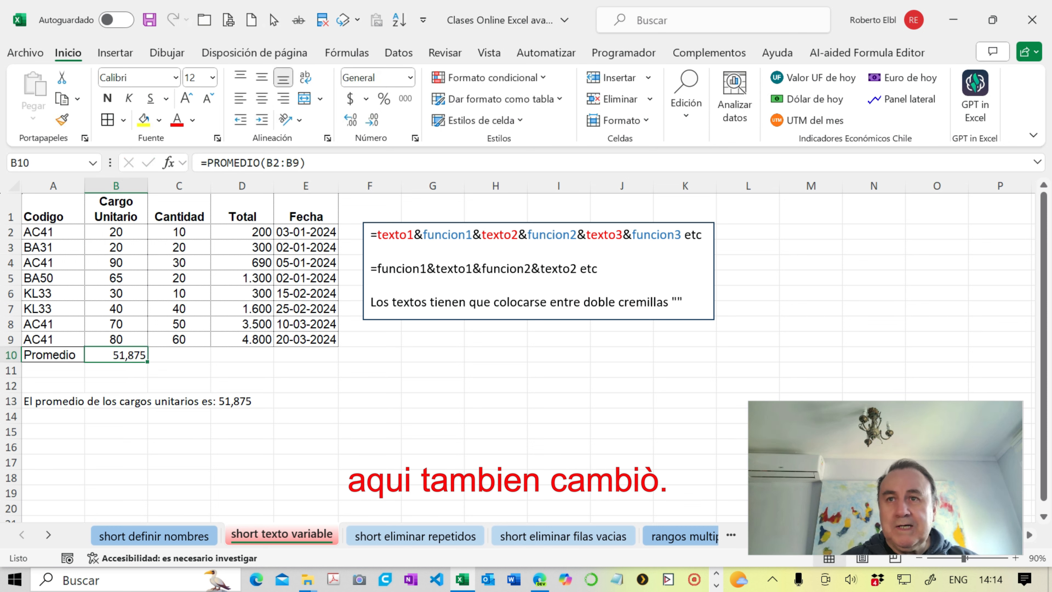
click(242, 401)
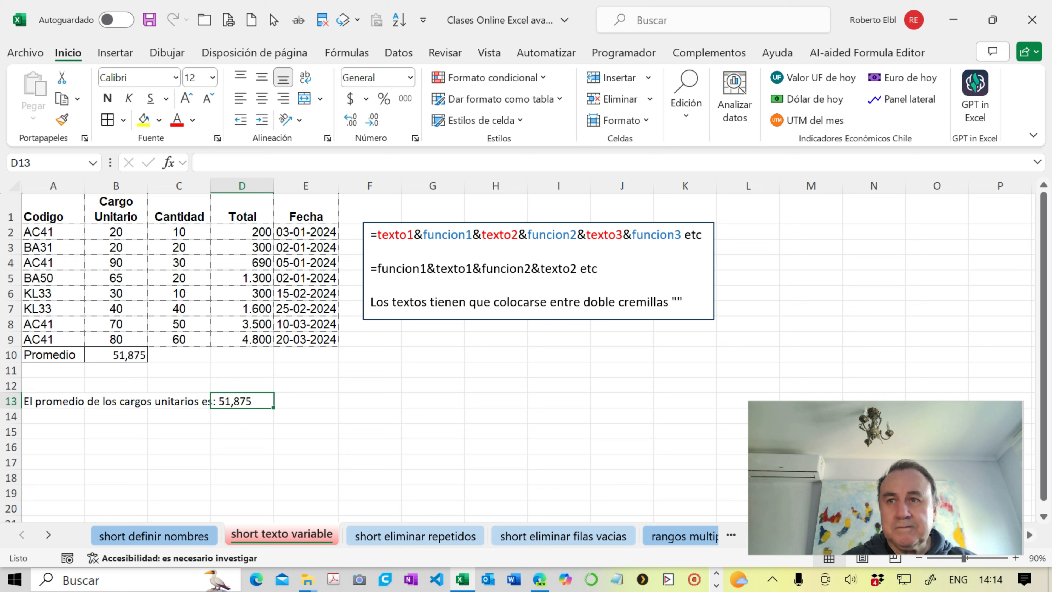
Count the AC41 records by entering =CONTAR.SI(A2:A9;"AC41") in cell A15
click(54, 432)
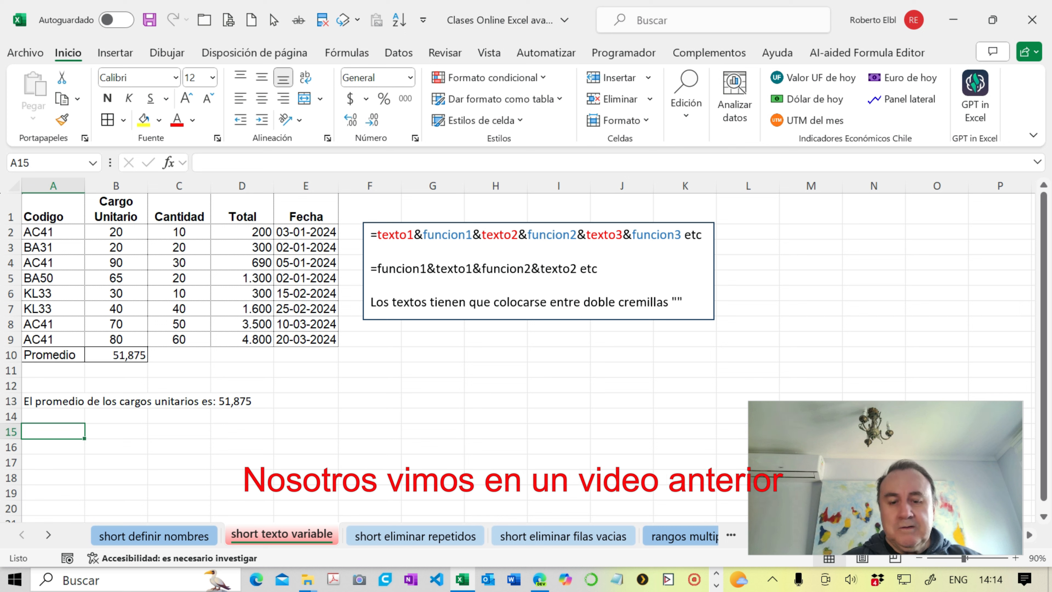
text(=)
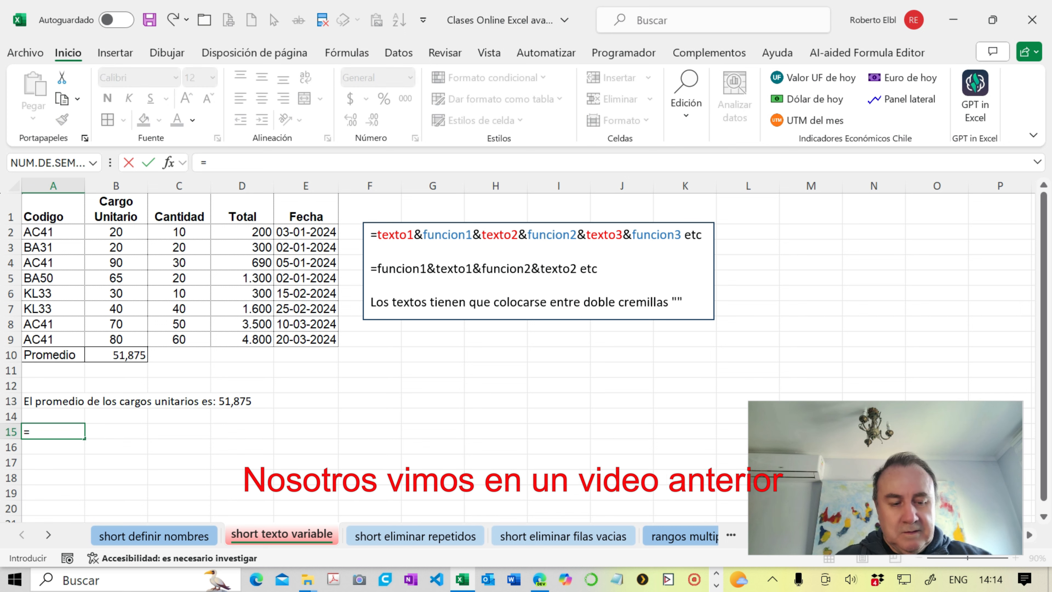
text(CONT)
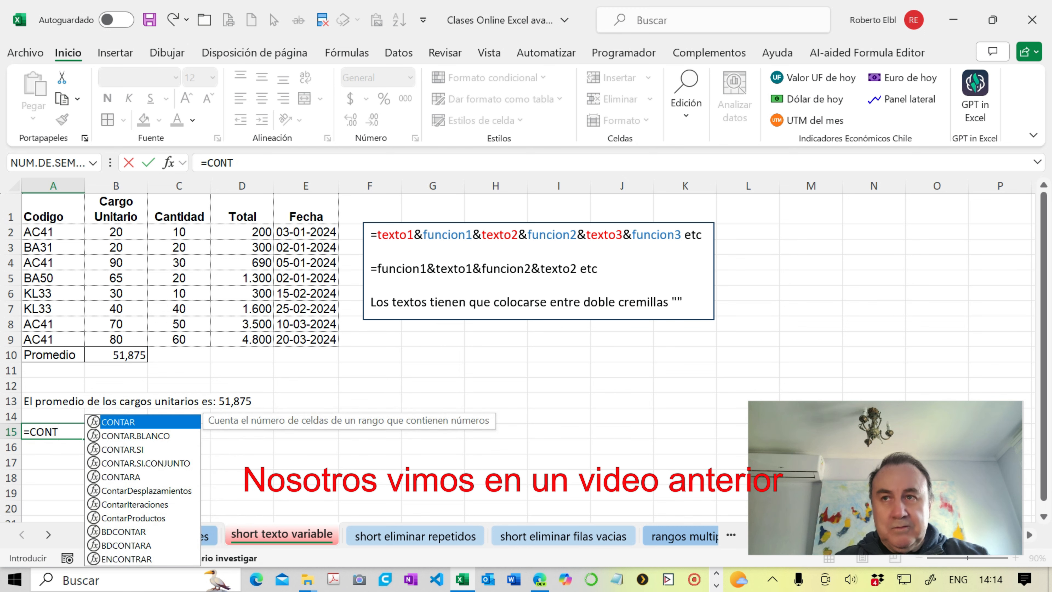
text(AR)
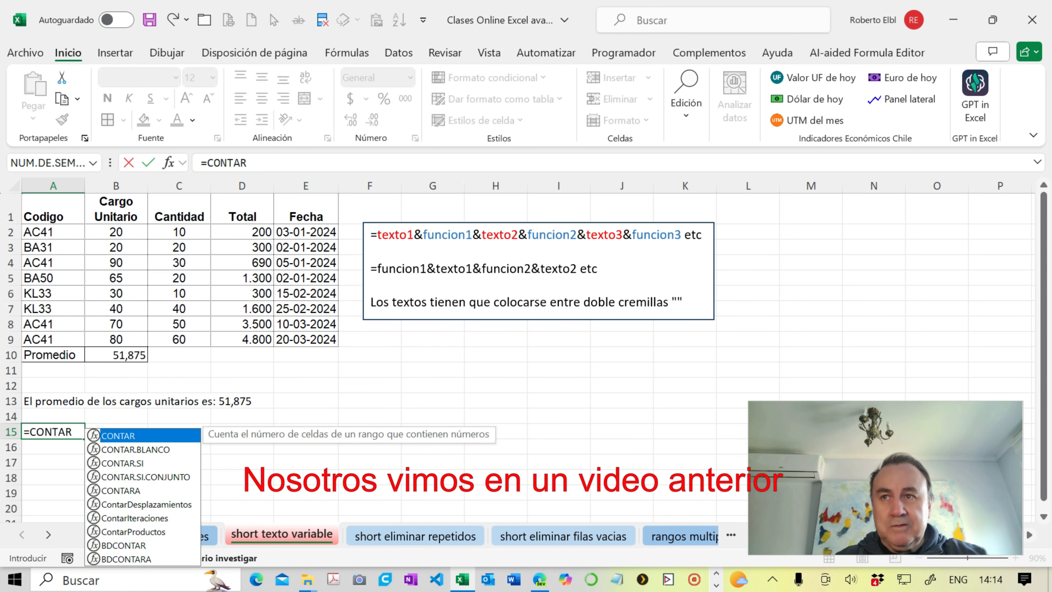
text(.SI()
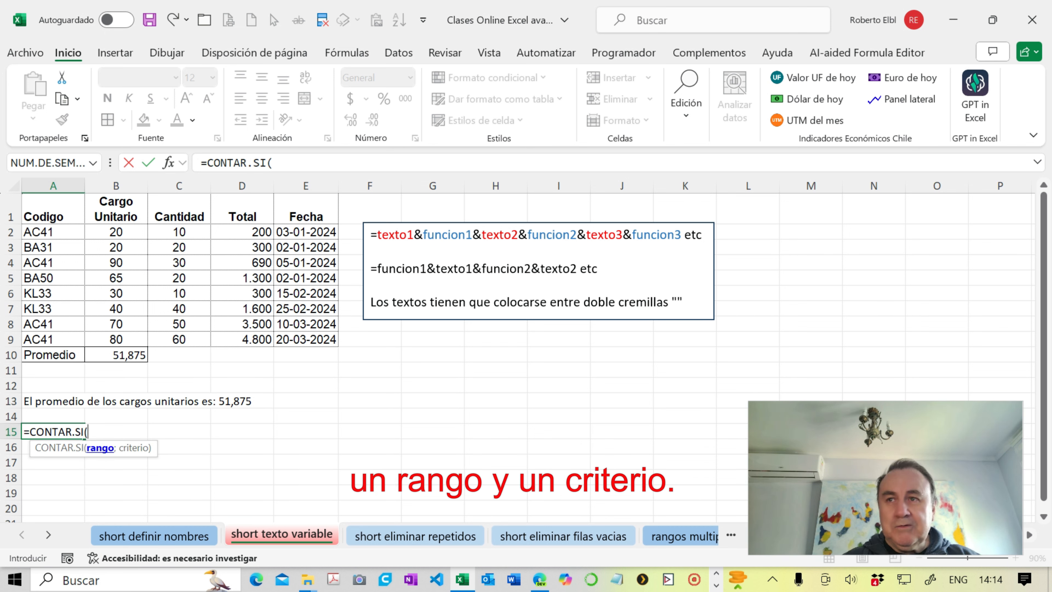
drag(75, 232, 79, 340)
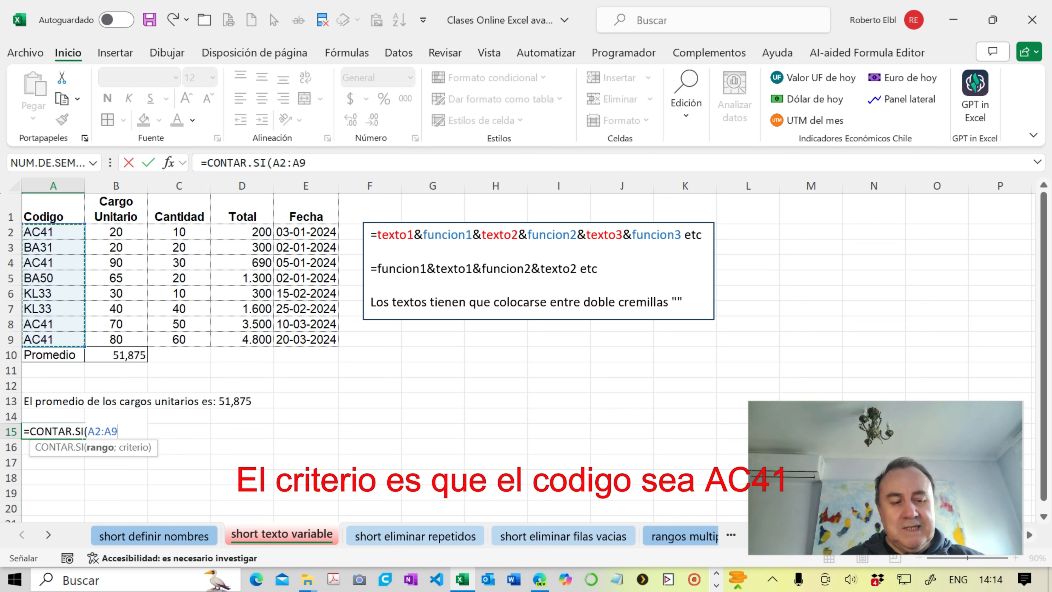
text(;)
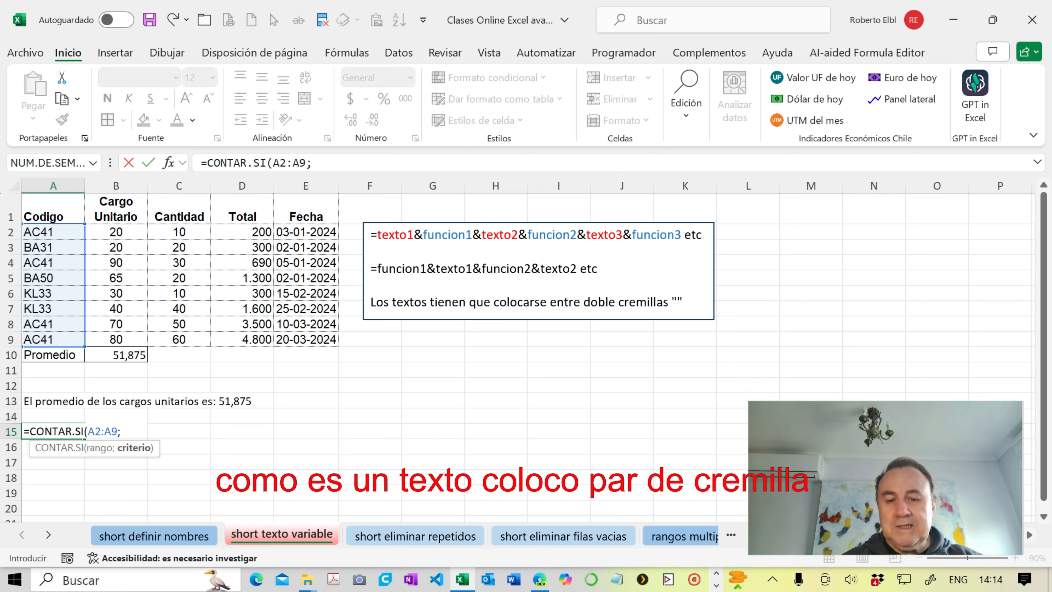
text("AC41")
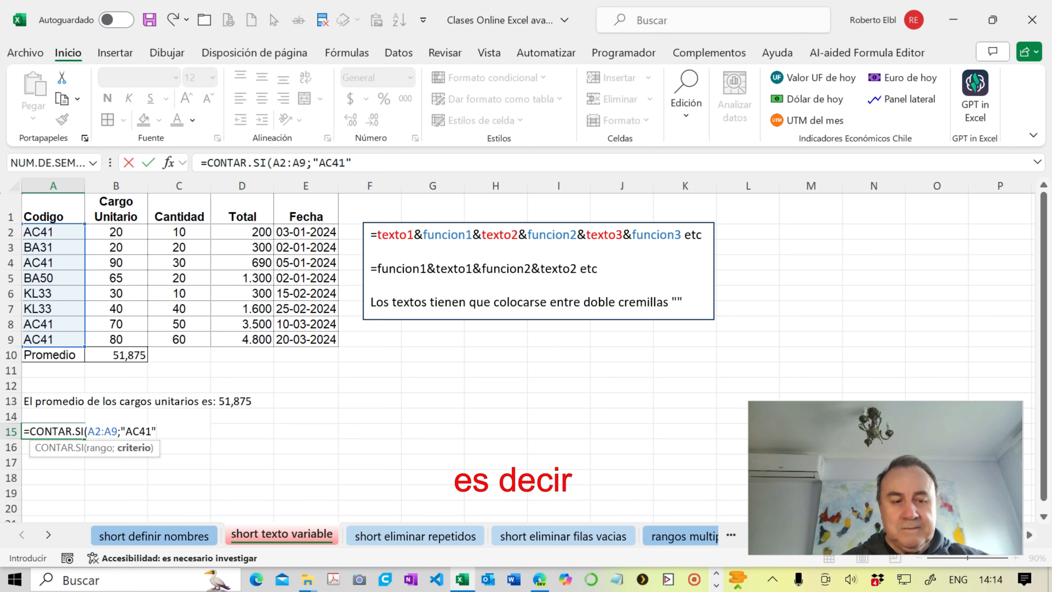
text())
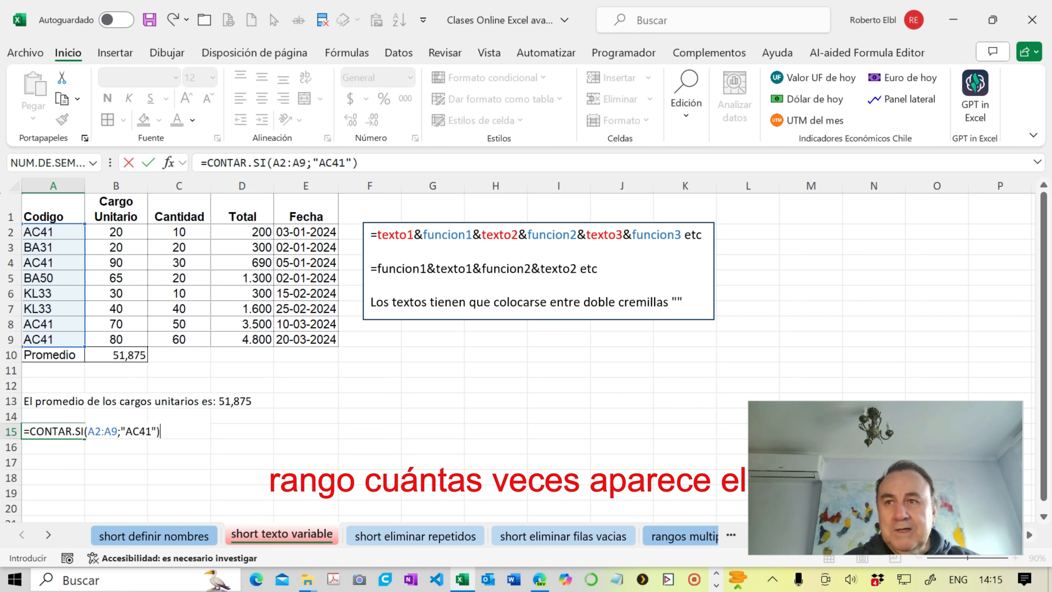
key(Return)
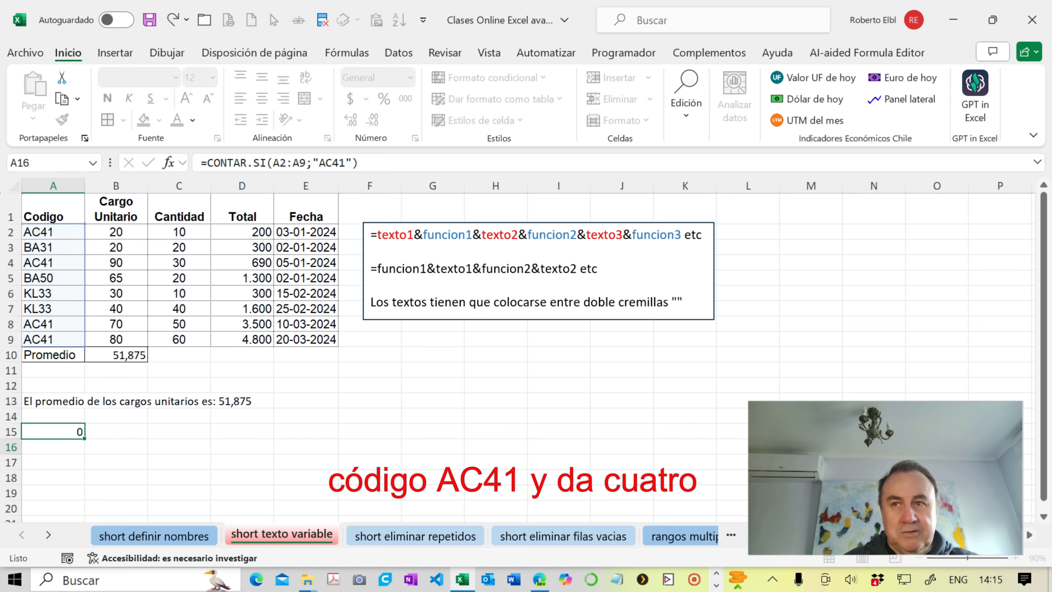
Insert an opening quote and the text La cantidad de codigos AC41 que hay son before CONTAR.SI in the A15 formula
click(53, 431)
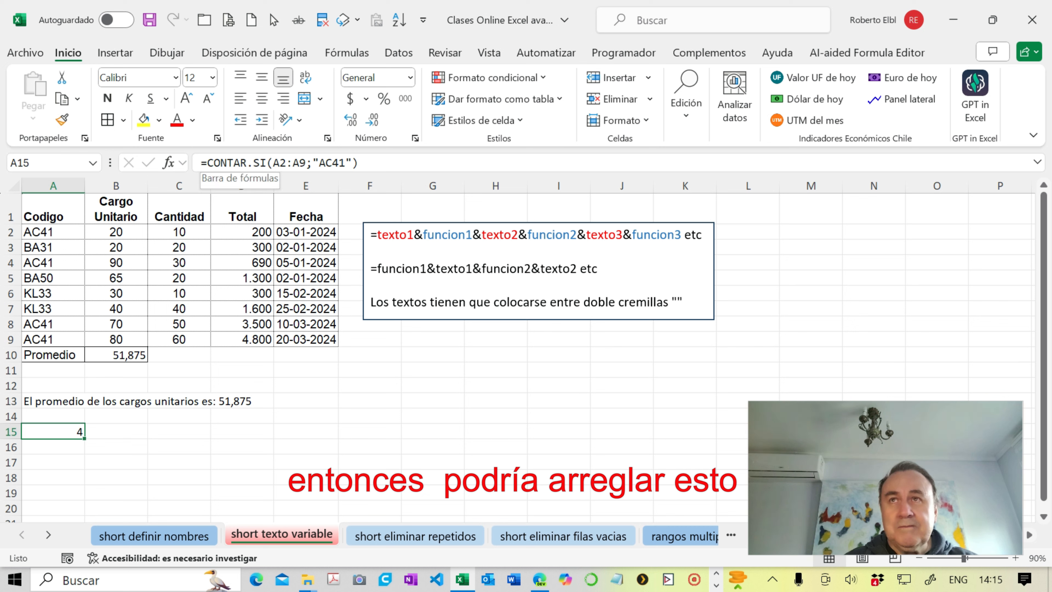
click(207, 163)
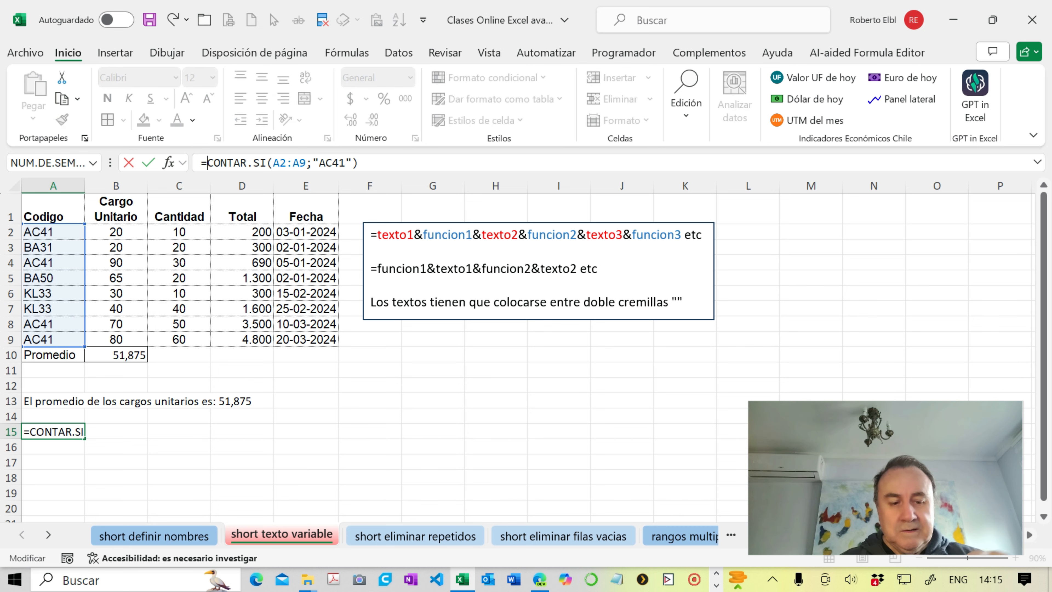
text("L)
key(Caps_Lock)
text(a can)
text(tidad d)
text(e )
text(codigos)
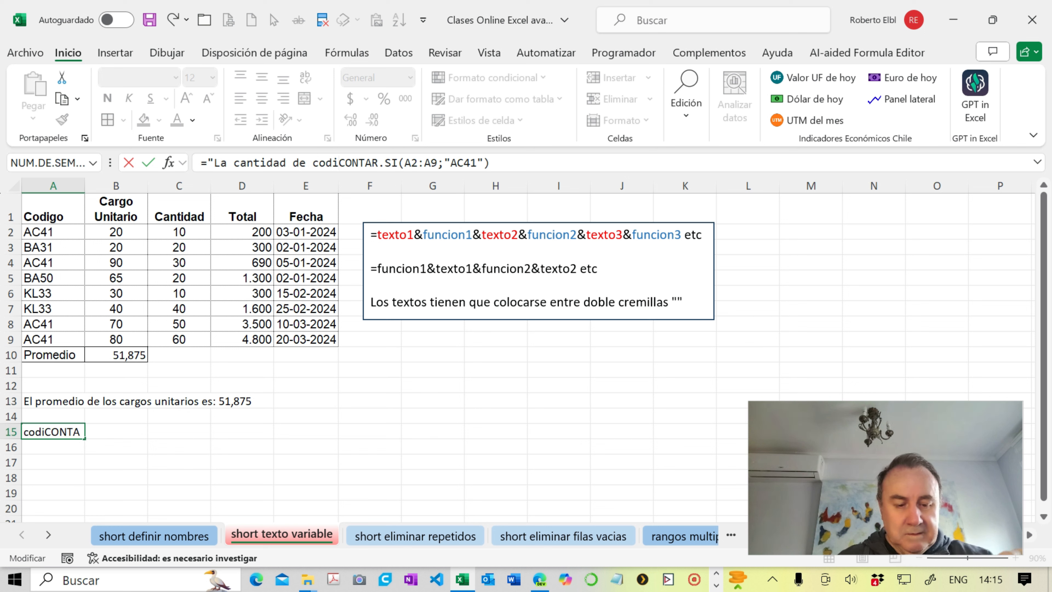
text( AC)
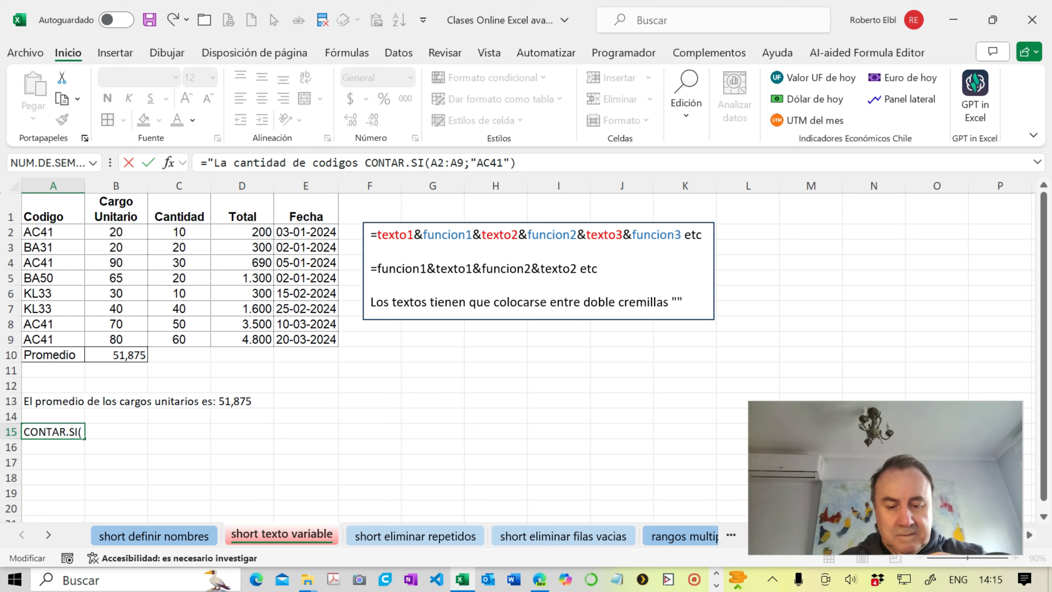
text(41)
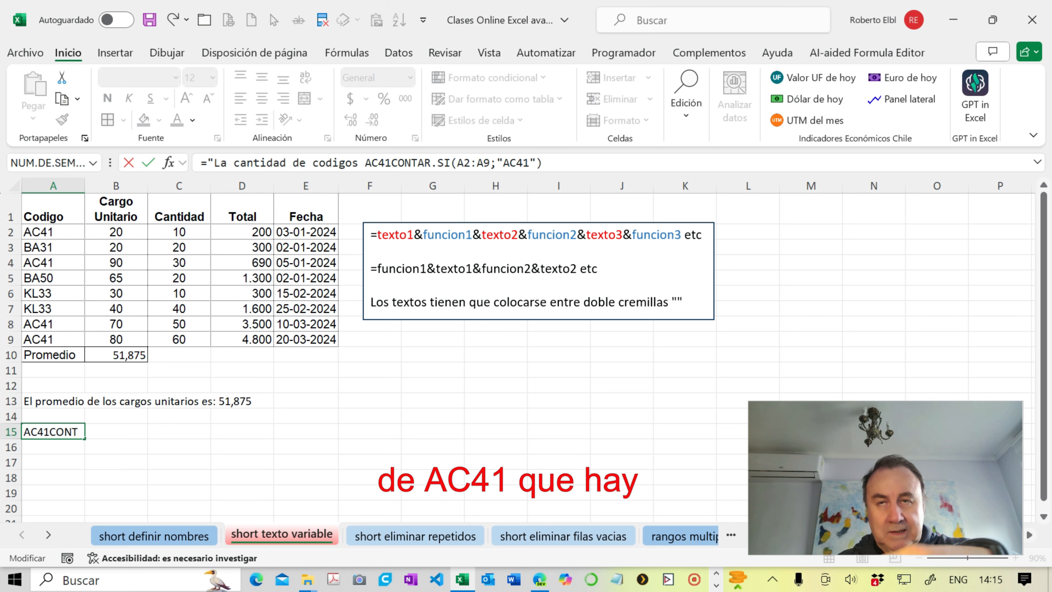
text( que )
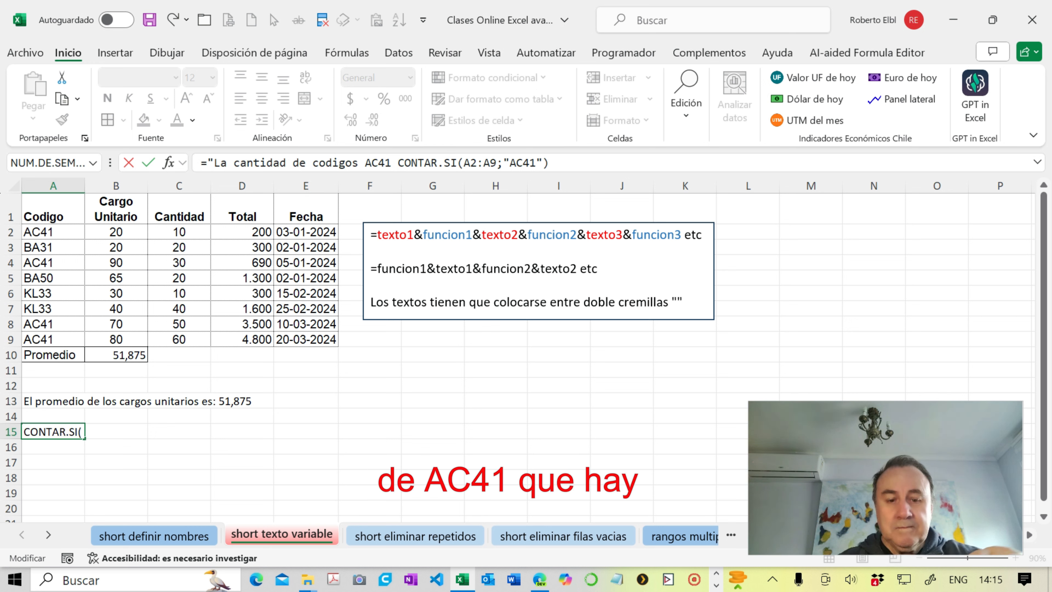
text(hay )
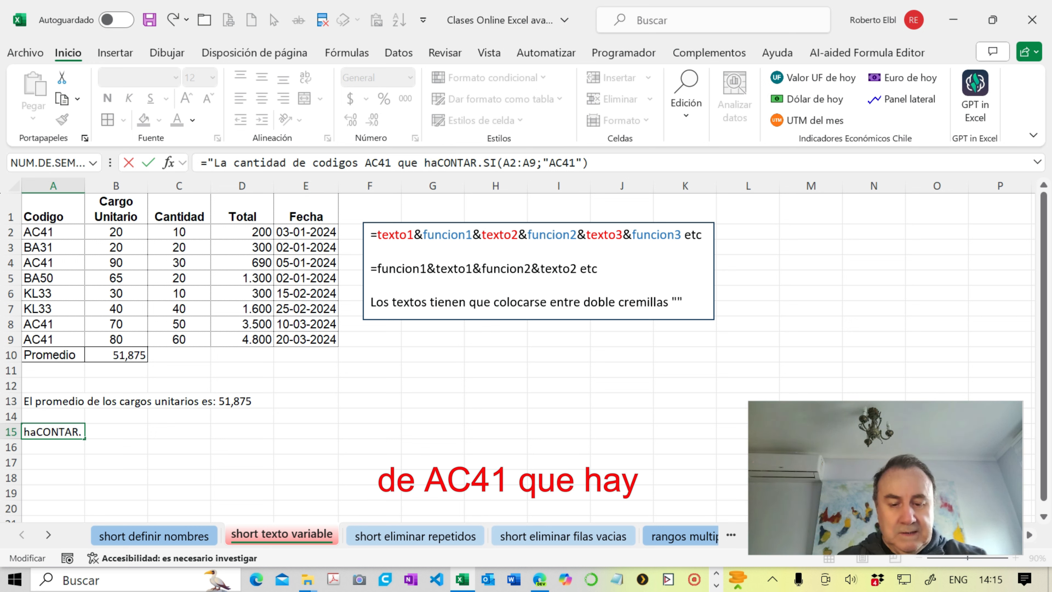
text(son)
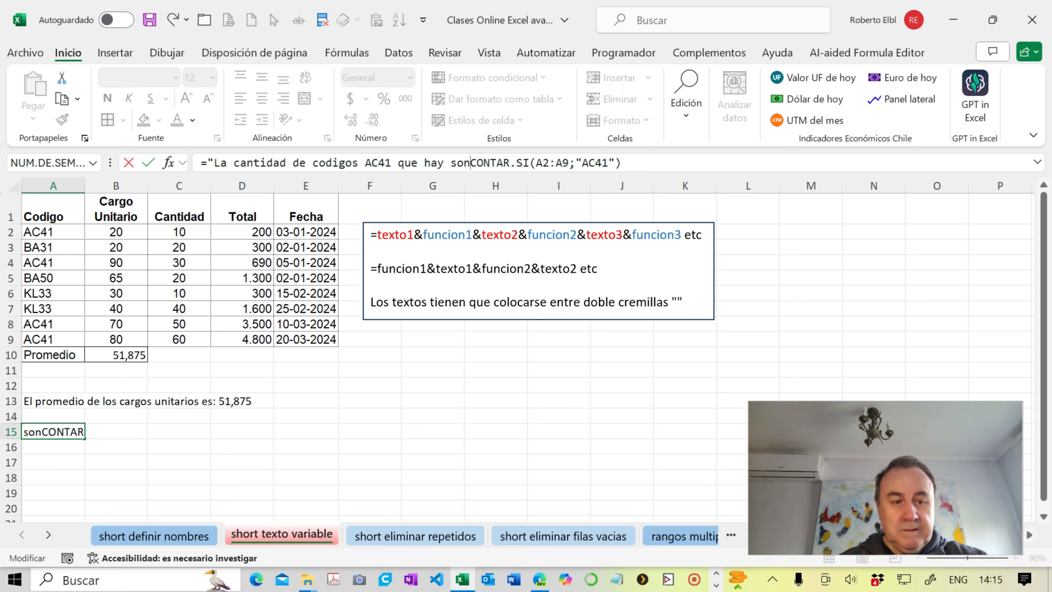
Close the A15 text with a trailing space and quote, concatenate it to CONTAR.SI with &, and enter the formula
text( ")
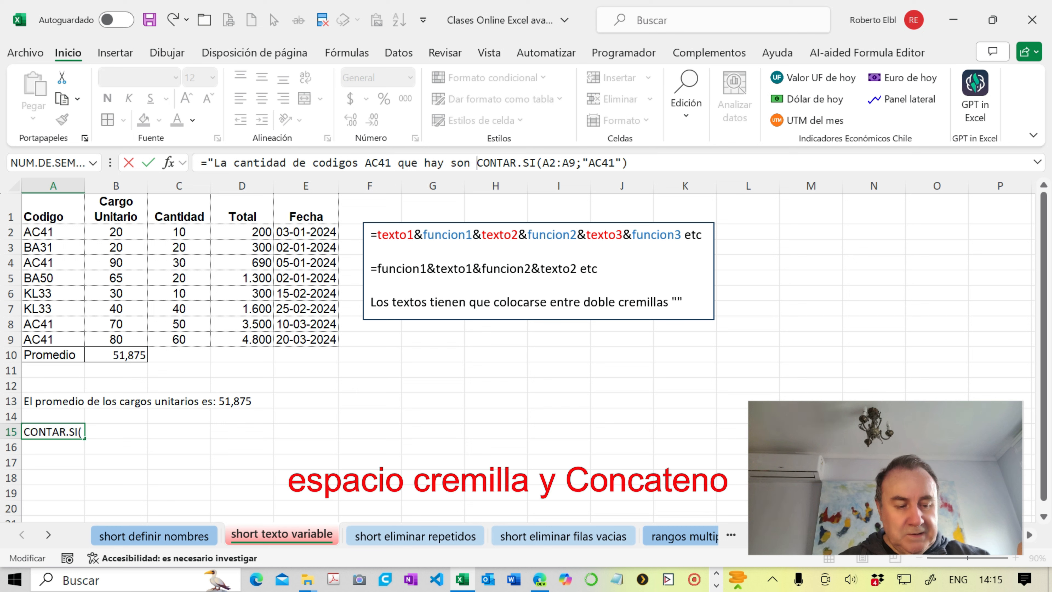
text(&)
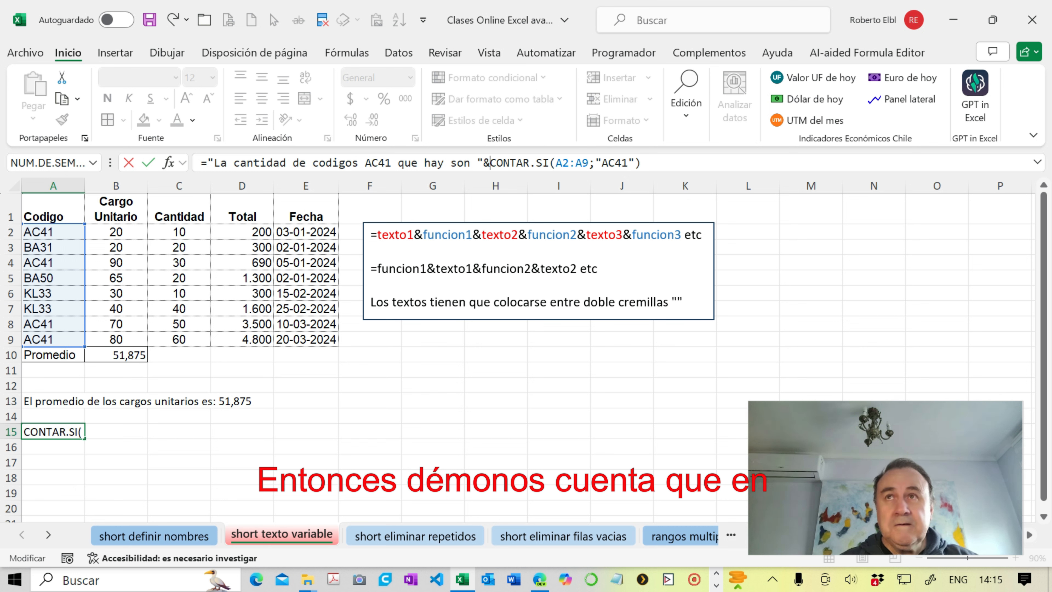
drag(214, 162, 477, 162)
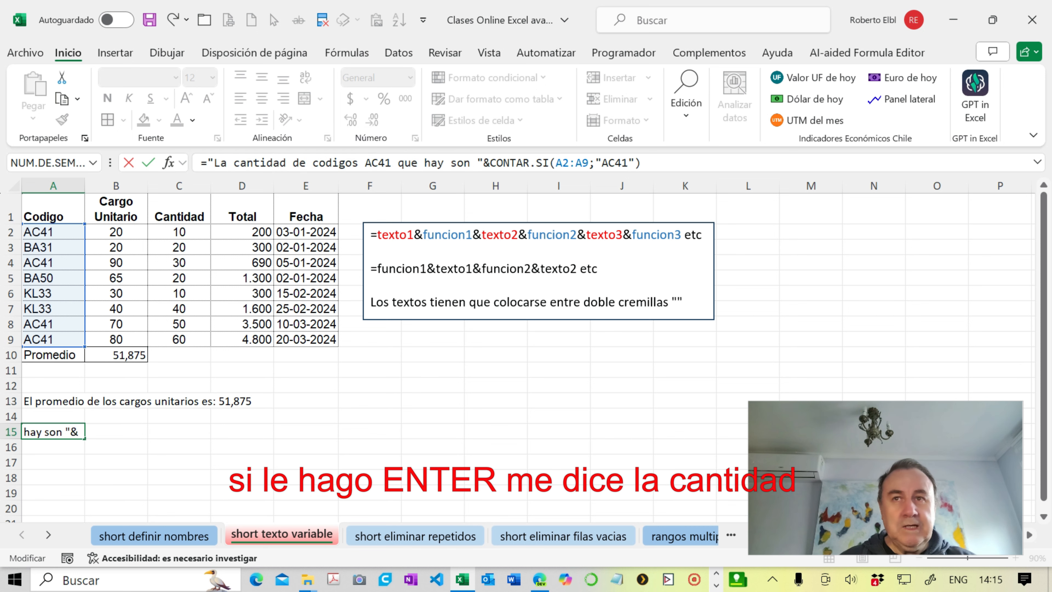
key(Return)
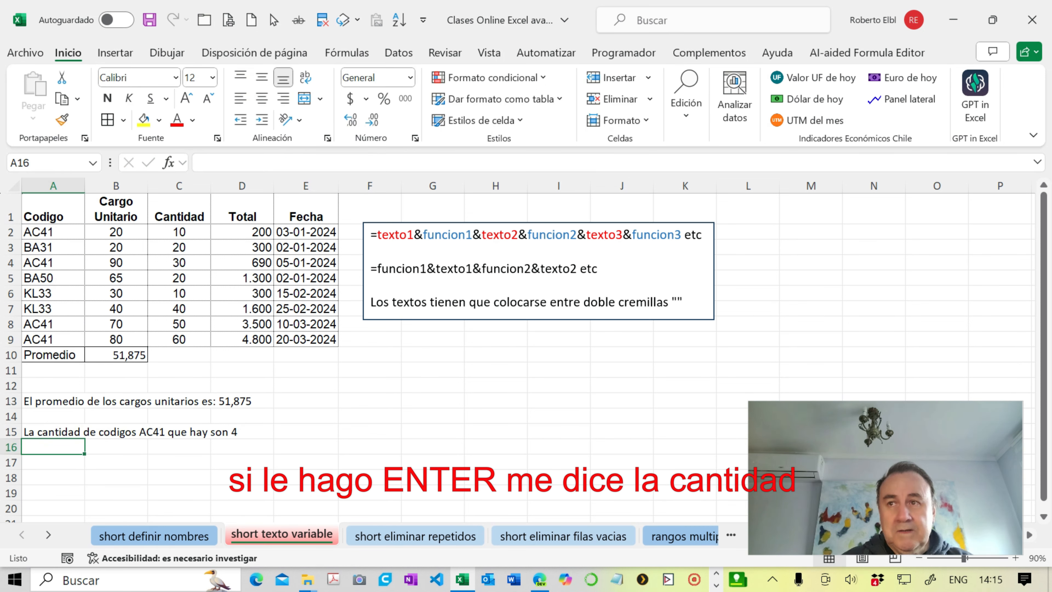
key(Up)
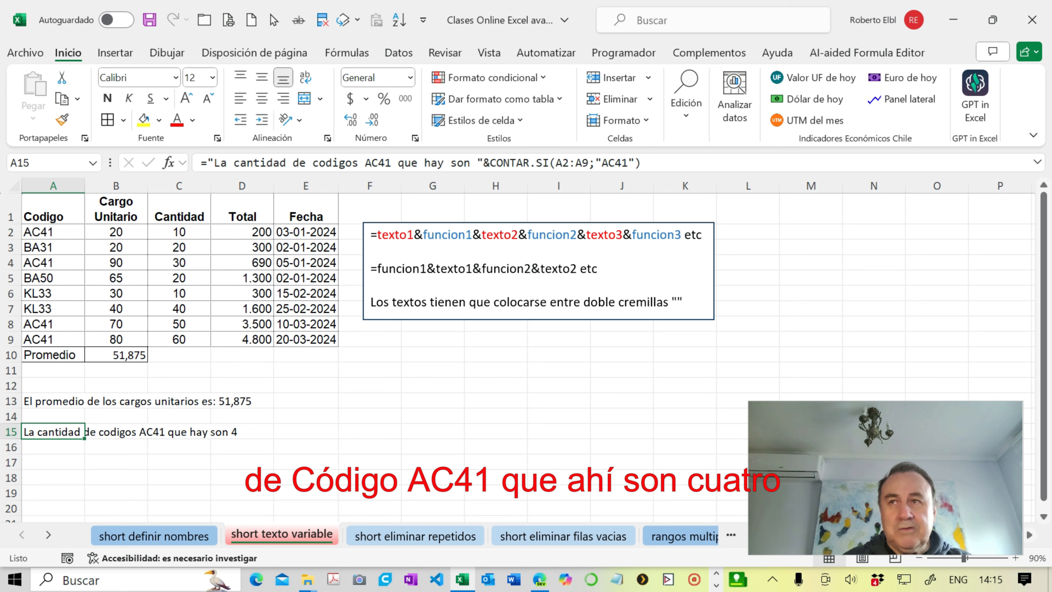
Set the code in A4 to xx to test the count sentence in row 15, and undo the change
click(53, 263)
text(xx)
key(Return)
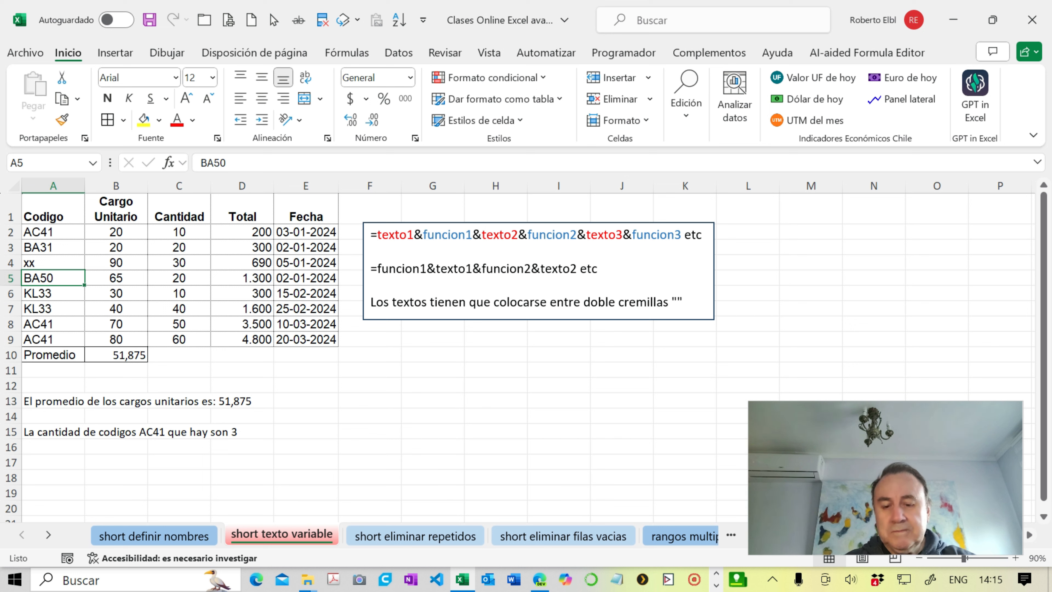
key(ctrl+z)
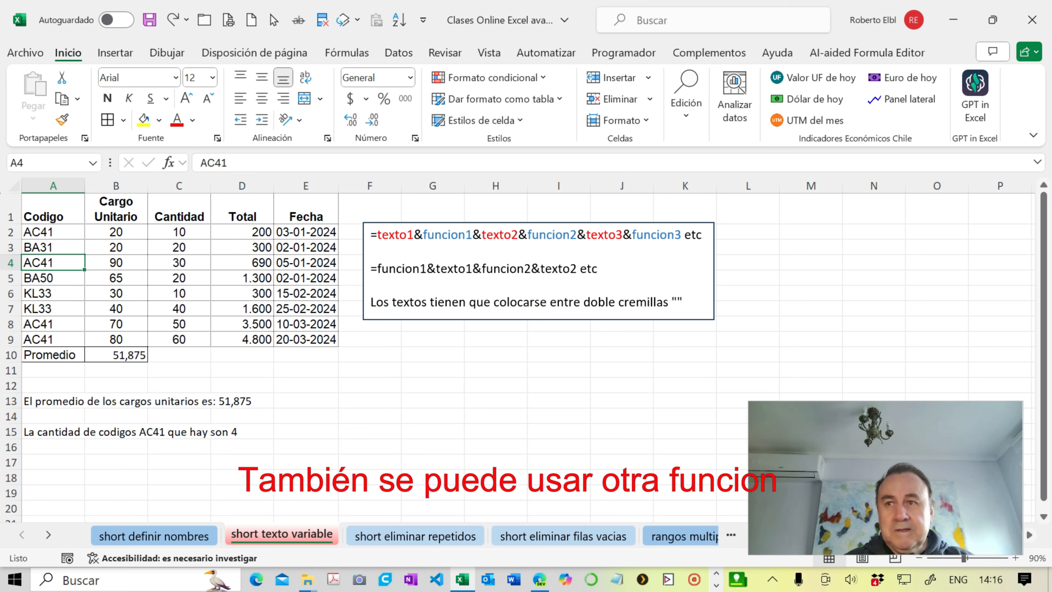
Begin a formula in cell A16 with the quoted text "El total de los codigos AC41 es " followed by the & operator
click(53, 447)
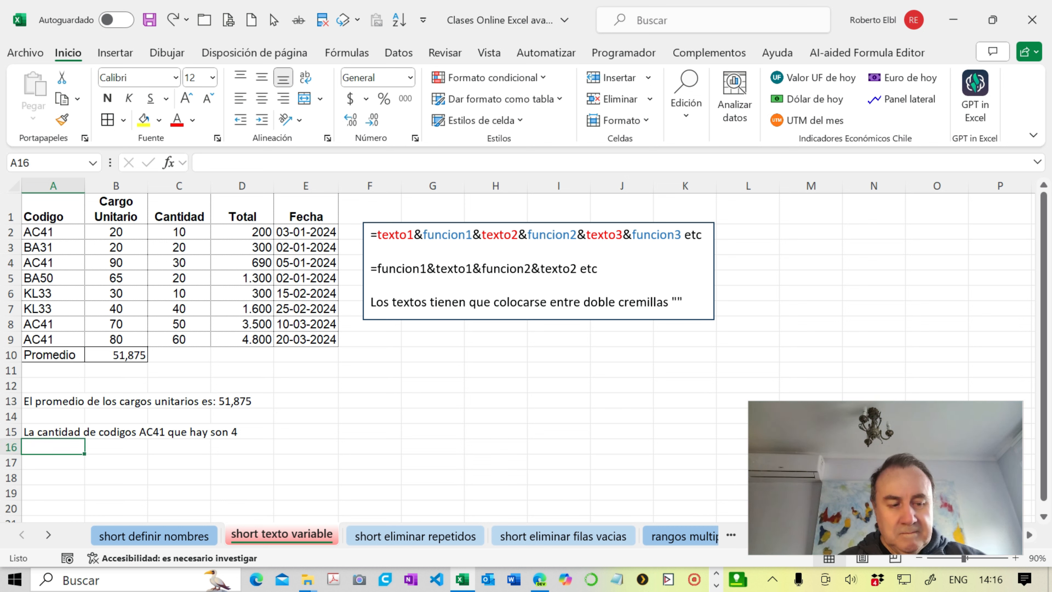
text(=)
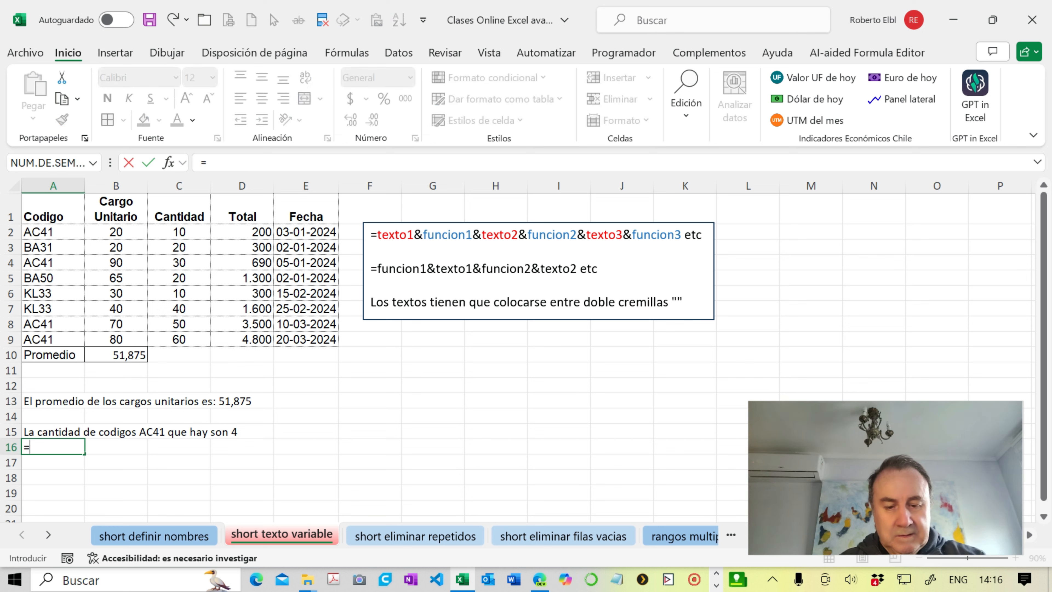
text(")
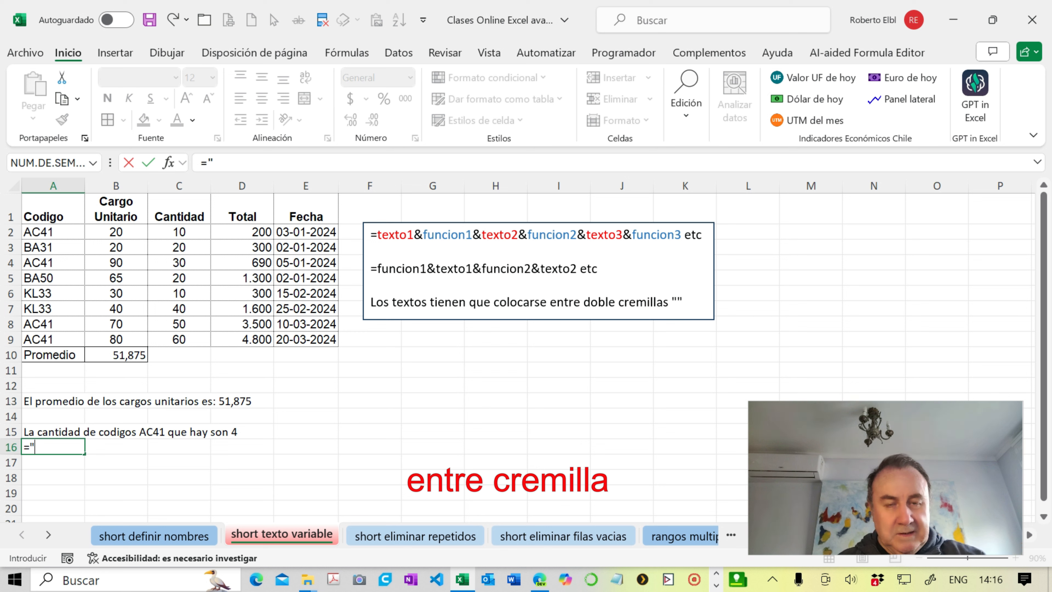
text(E)
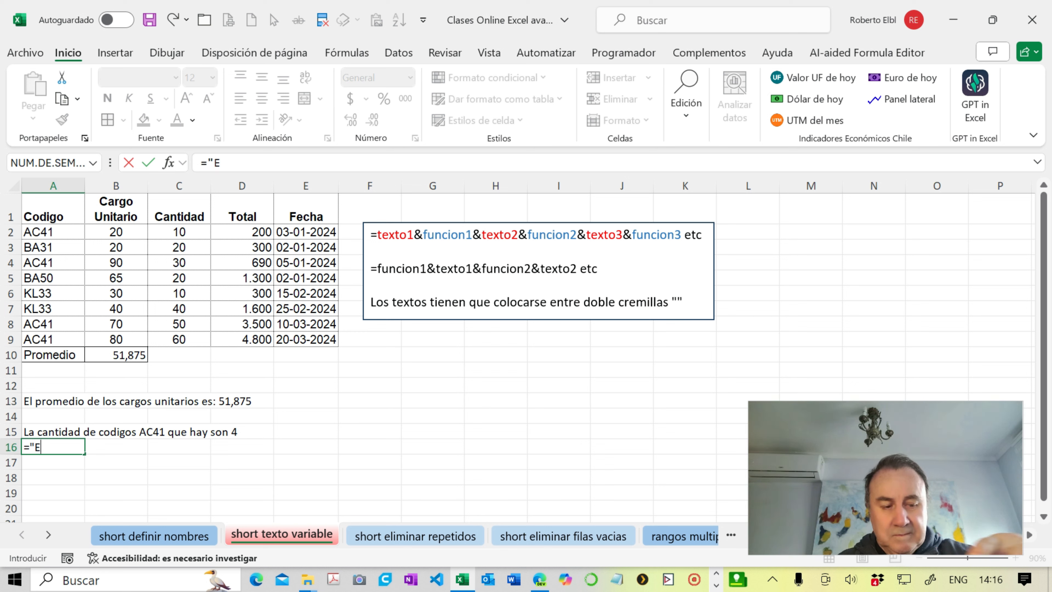
text(l t)
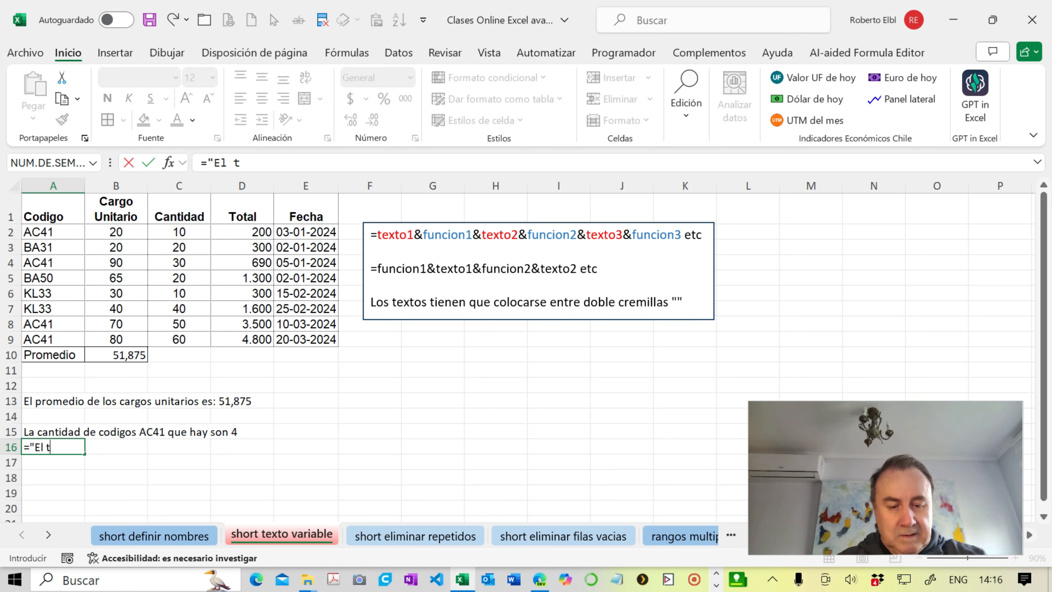
text(otal d)
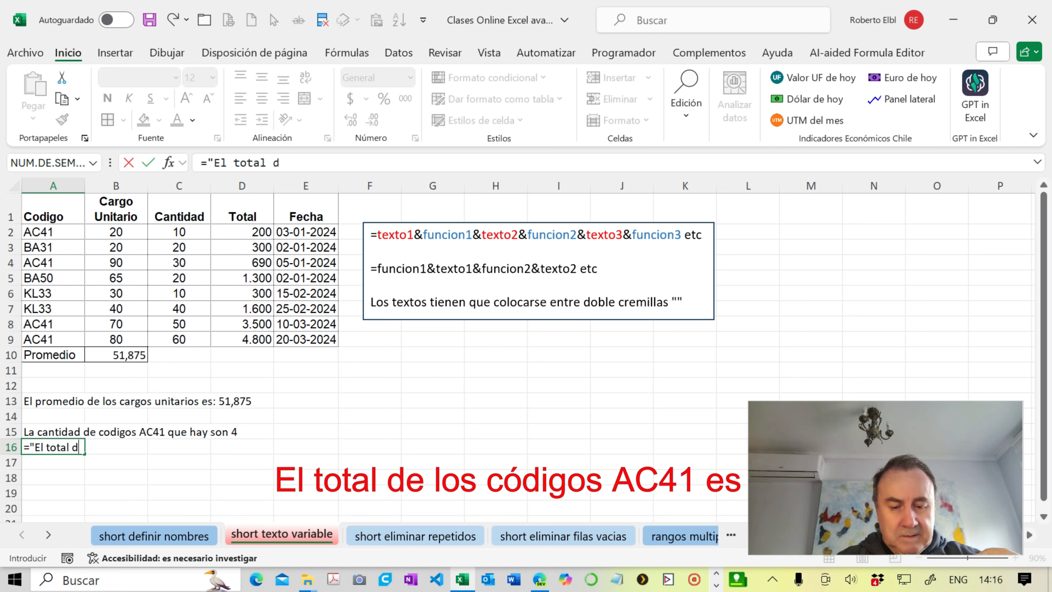
text(e los co)
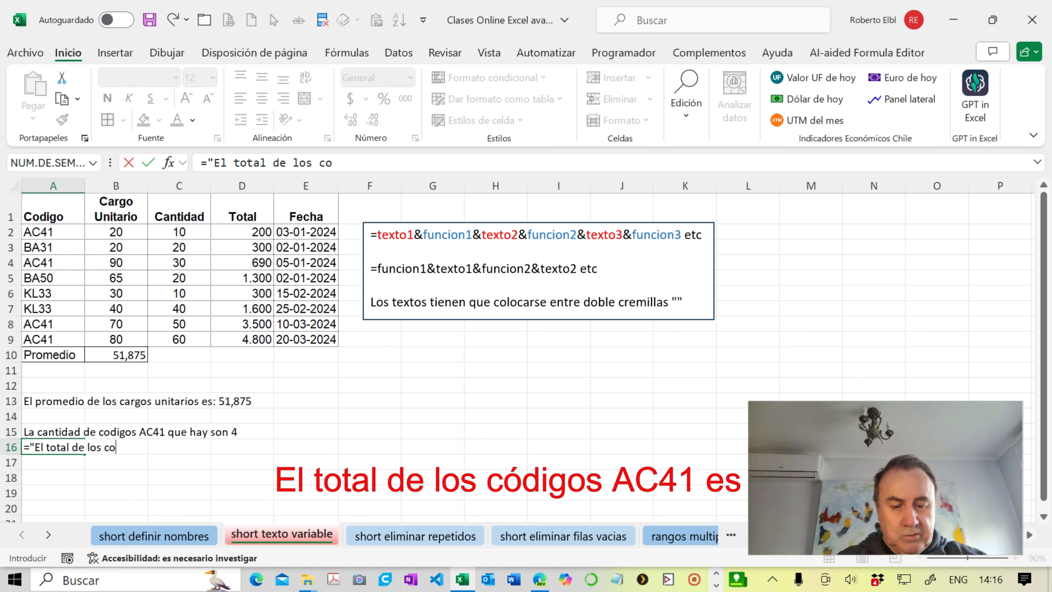
text(digos AC41 es)
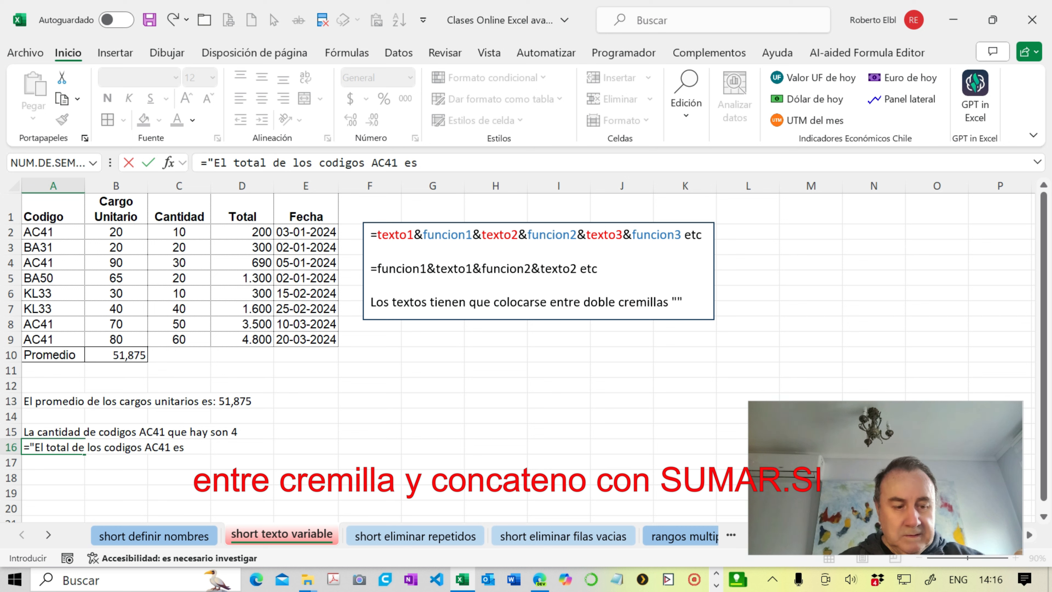
text( "&)
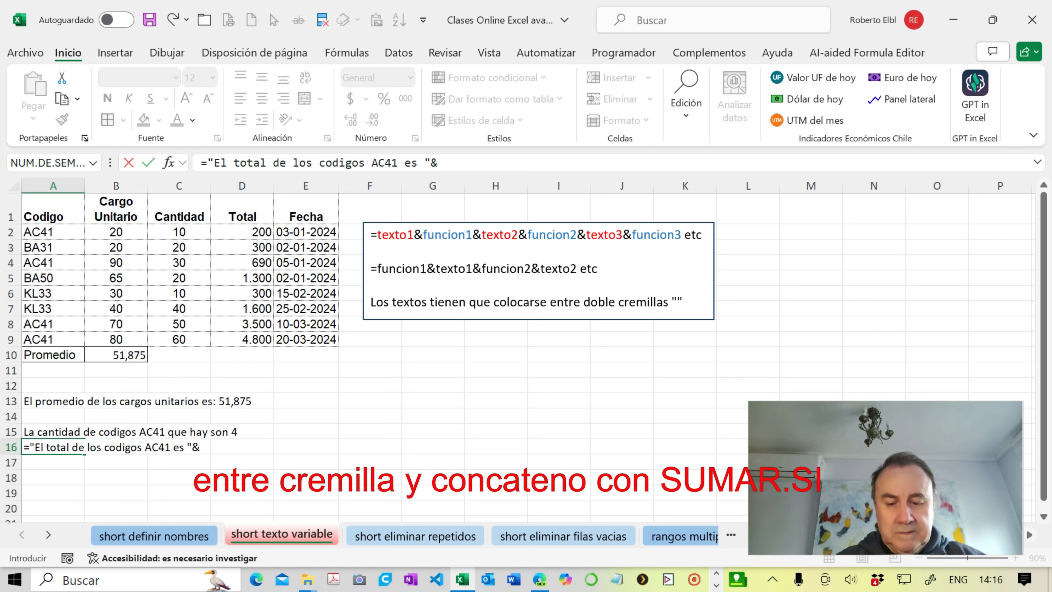
Append the SUMAR.SI function to the A16 formula with B2:B9 as its range argument
text(s)
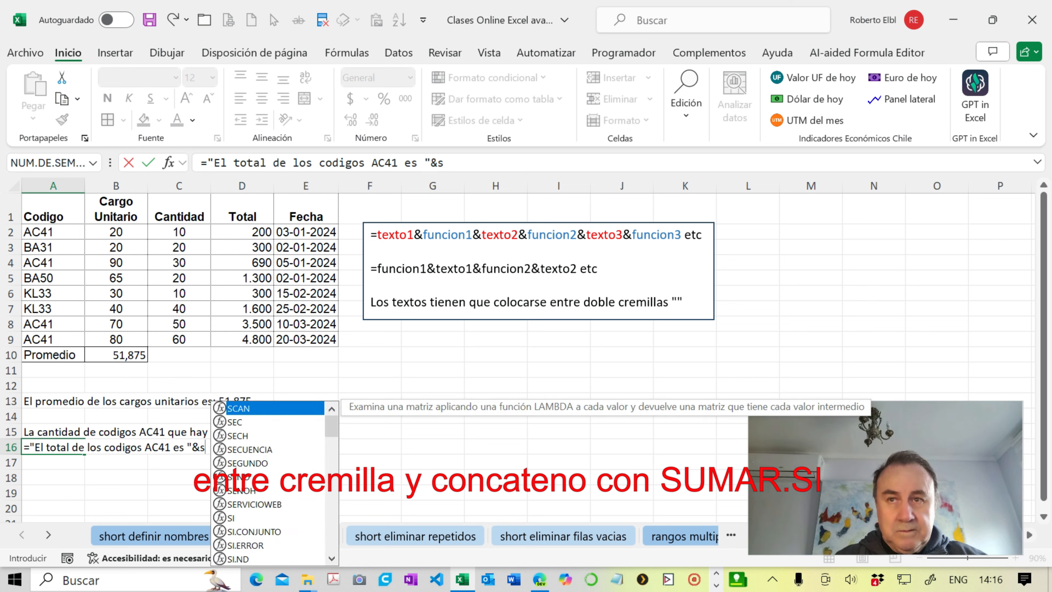
key(BackSpace)
key(Caps_Lock)
text(SUMA)
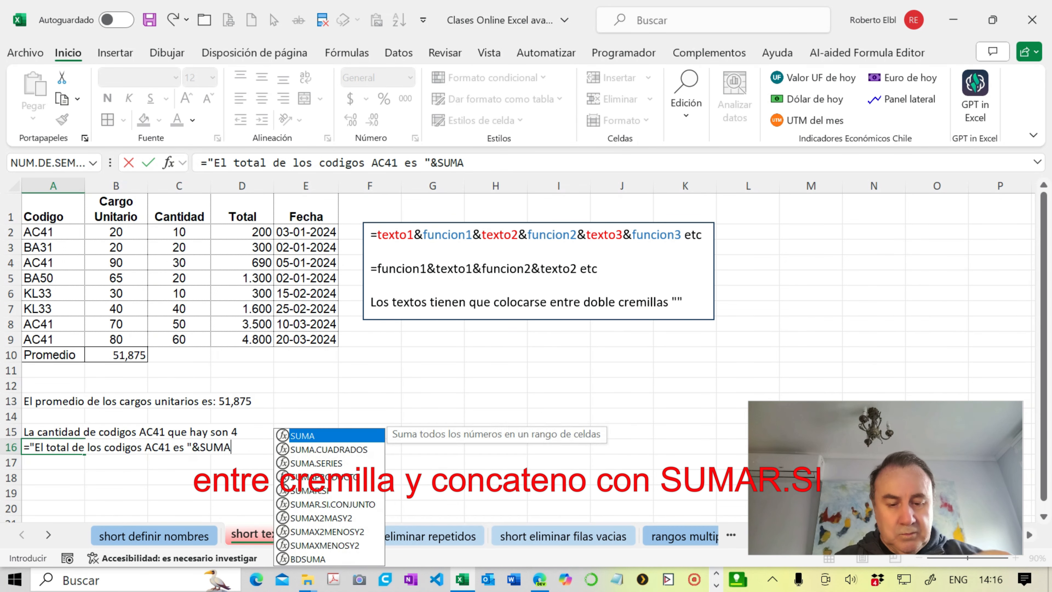
text(R.SI)
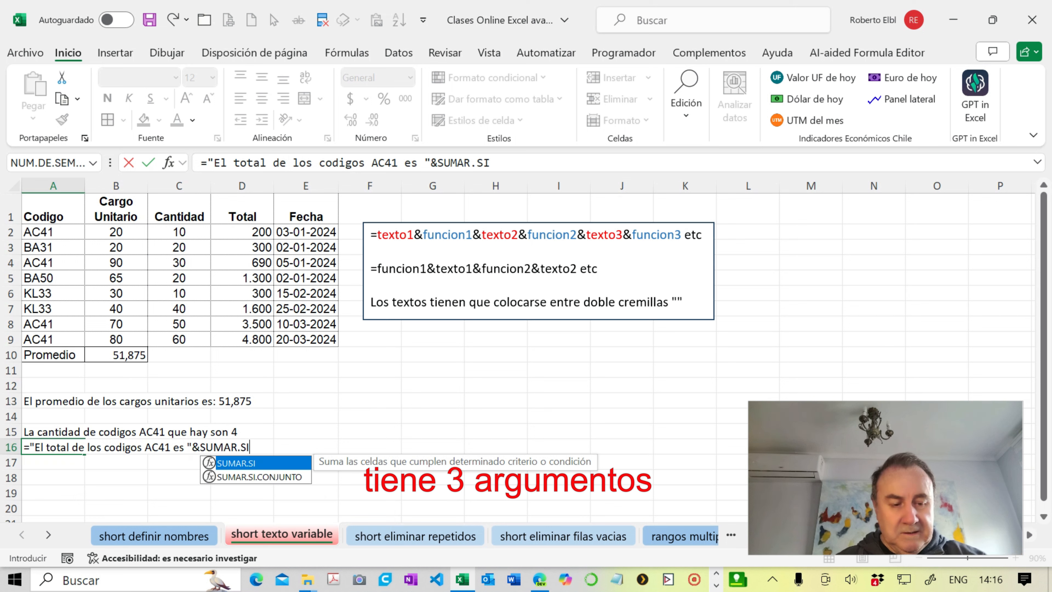
text(()
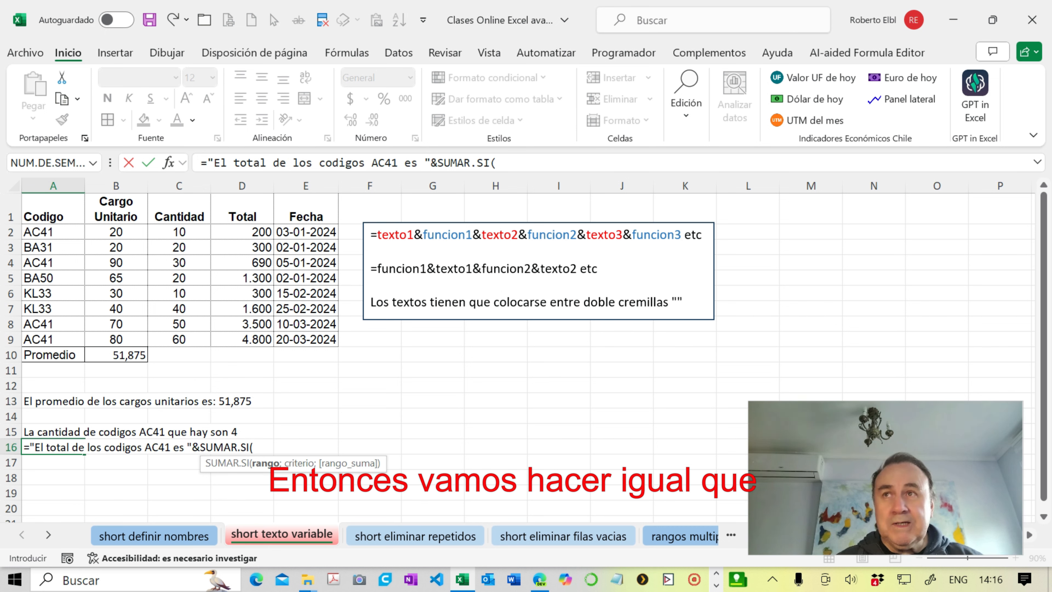
drag(116, 231, 116, 339)
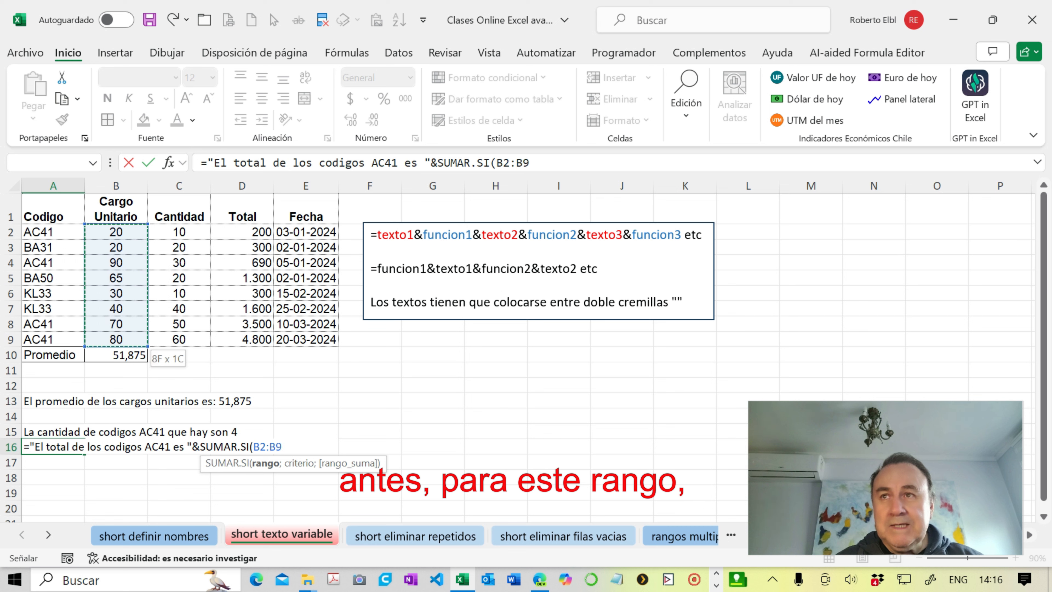
text(;)
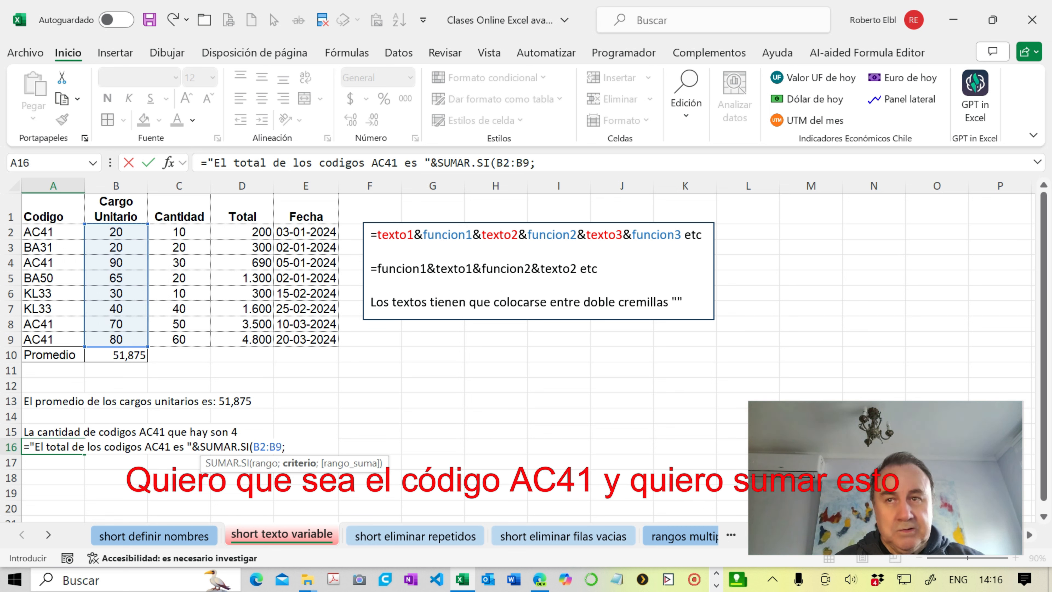
Complete SUMAR.SI with the criterion "AC41" and the sum range D2:D9, and enter the formula
text(")
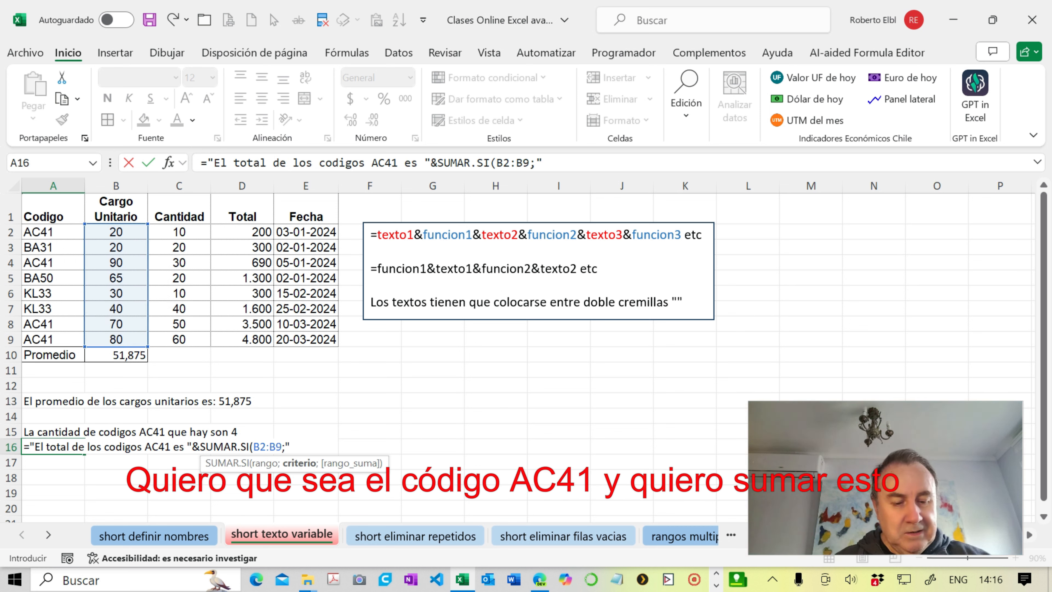
text(AC41)
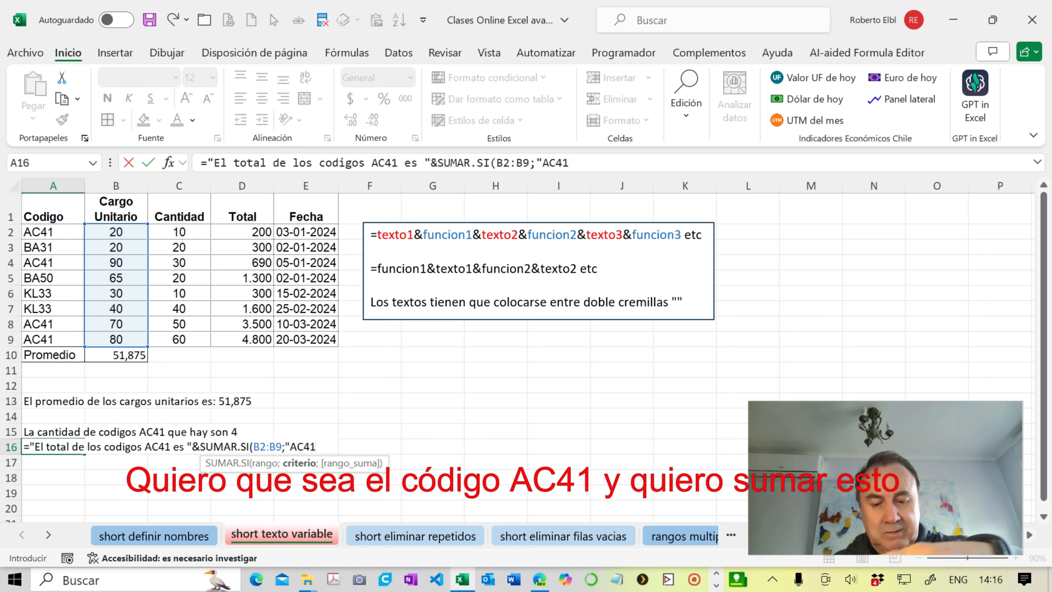
text(";)
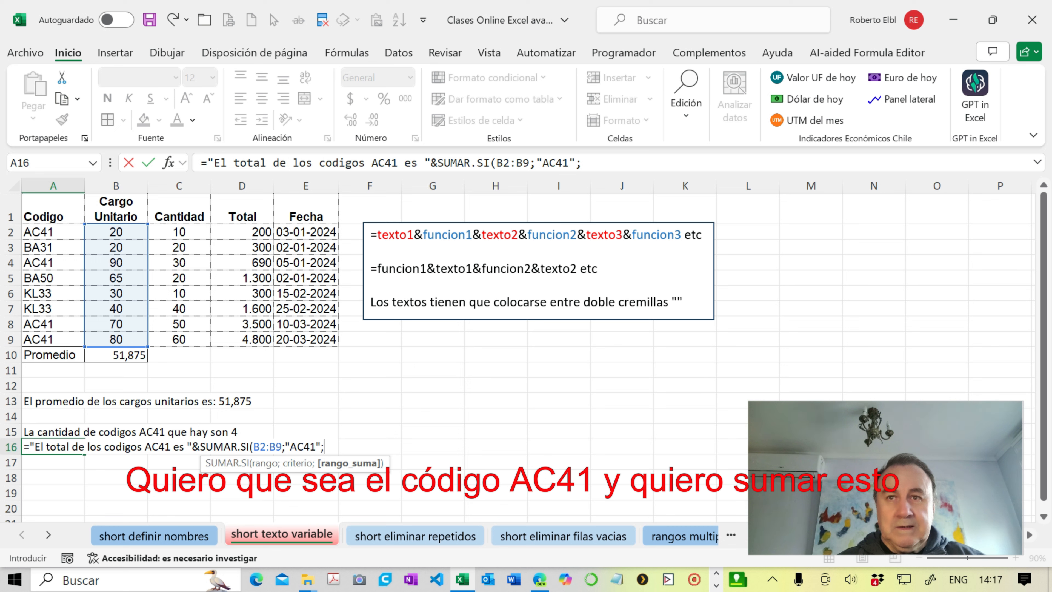
drag(248, 232, 261, 339)
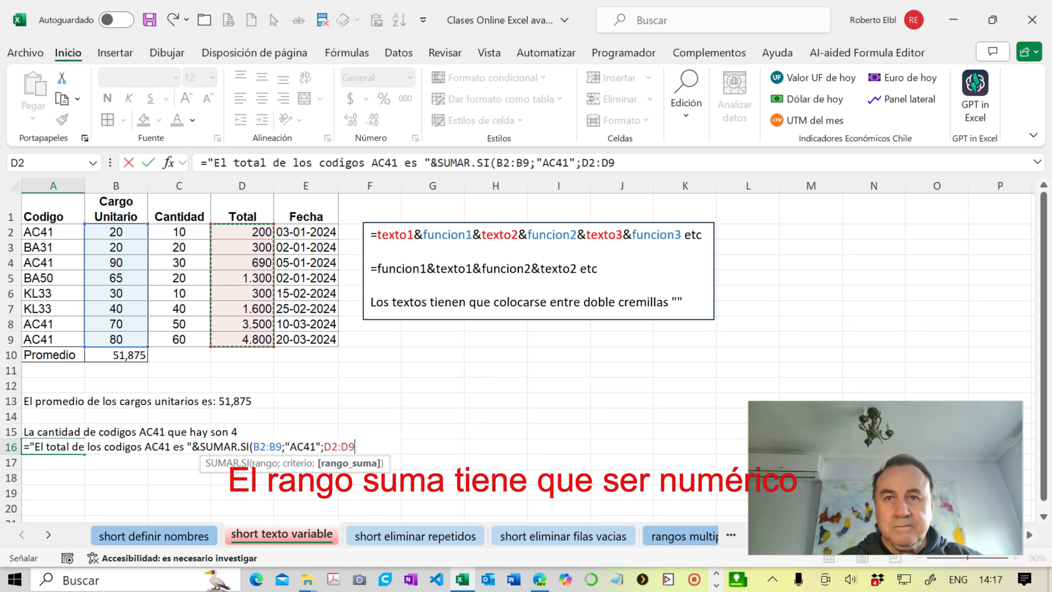
text())
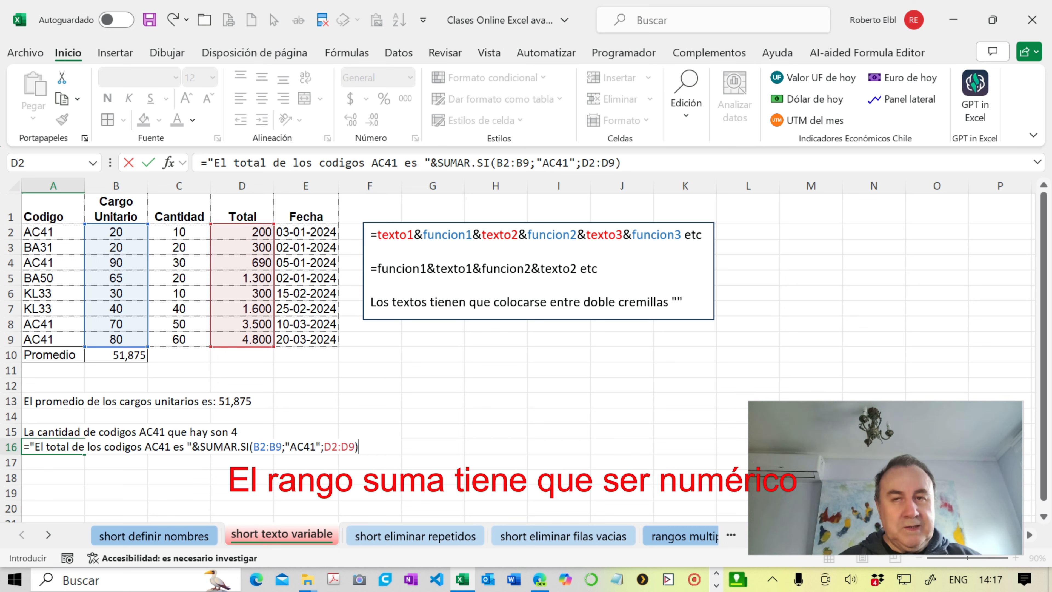
key(Return)
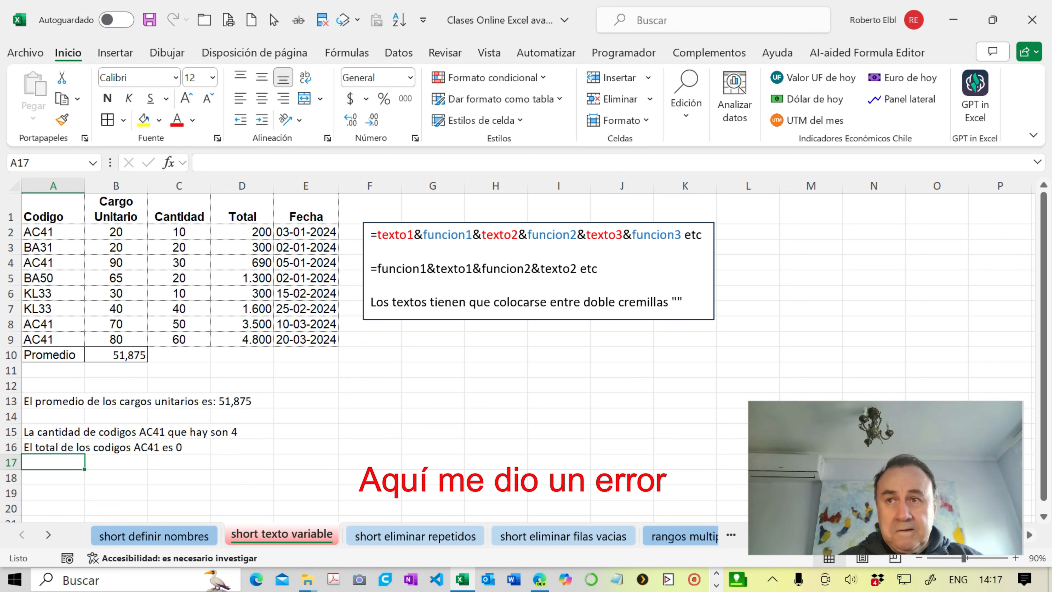
Replace the SUMAR.SI range B2:B9 in the A16 formula with the code range A2:A9
click(82, 447)
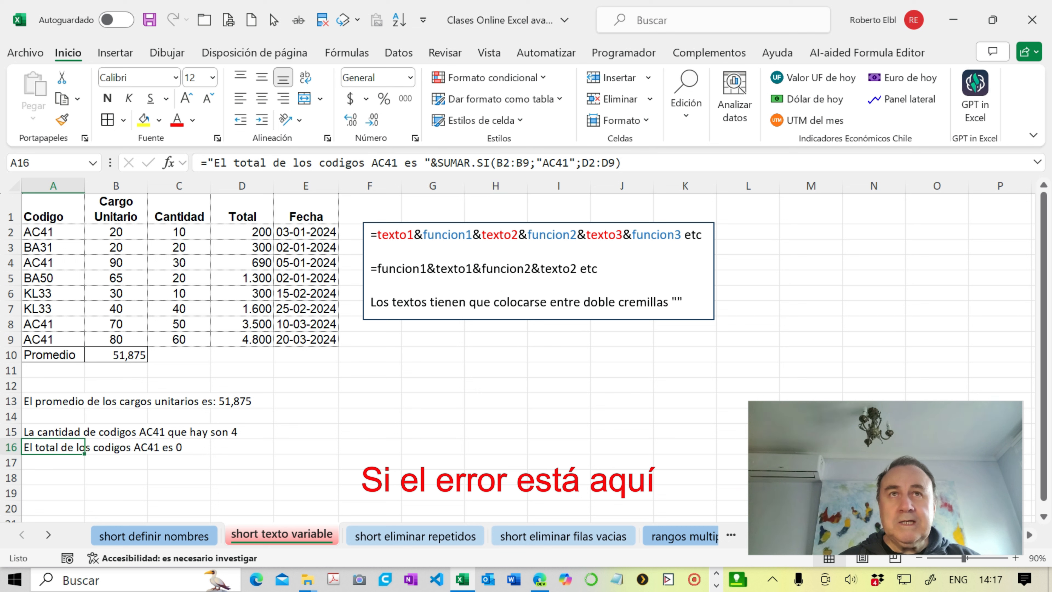
drag(530, 163, 497, 162)
key(Delete)
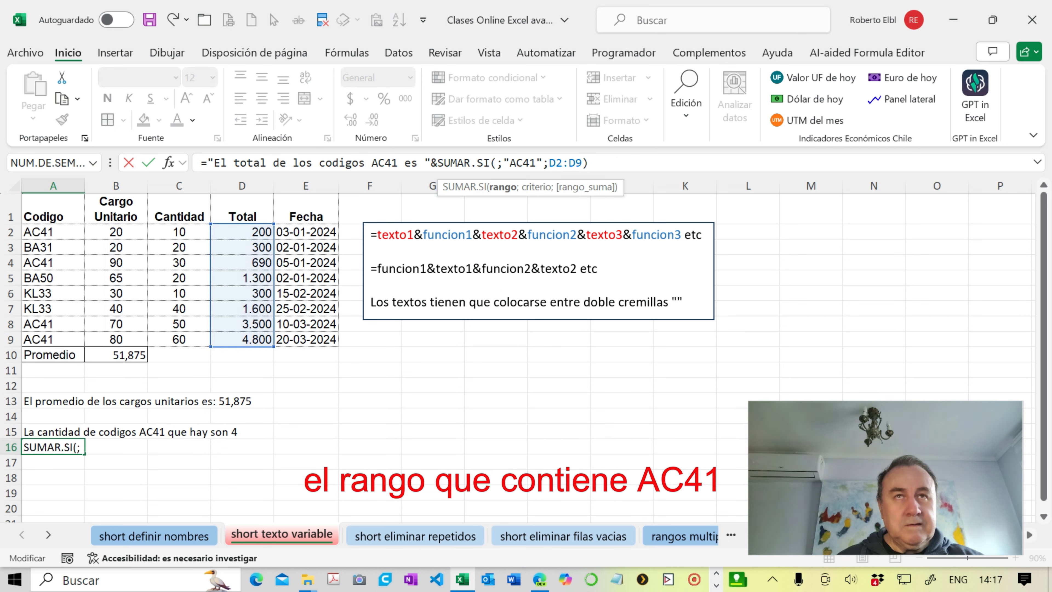
drag(54, 248, 54, 339)
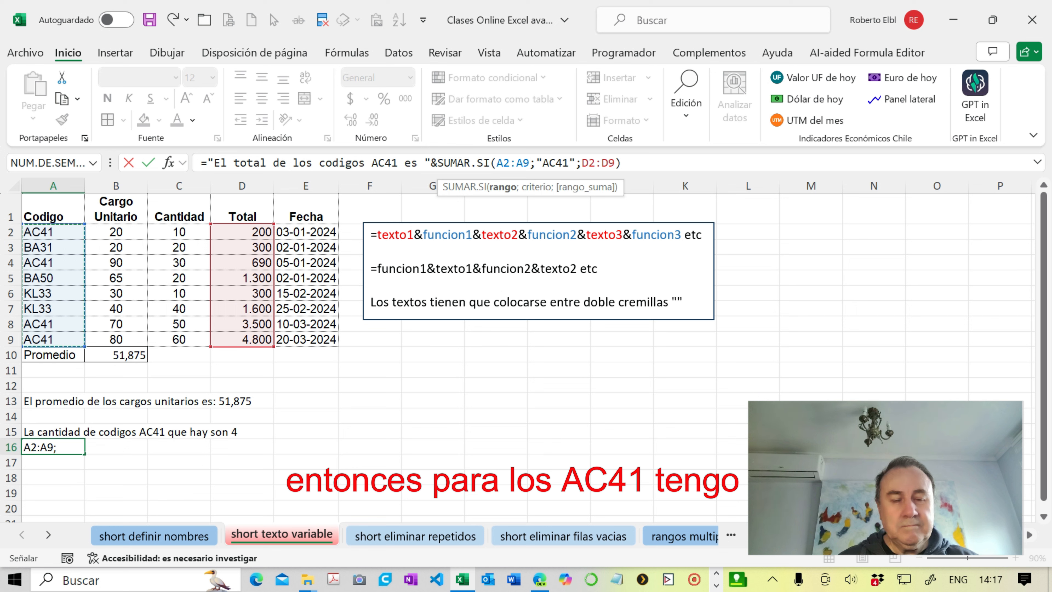
key(Return)
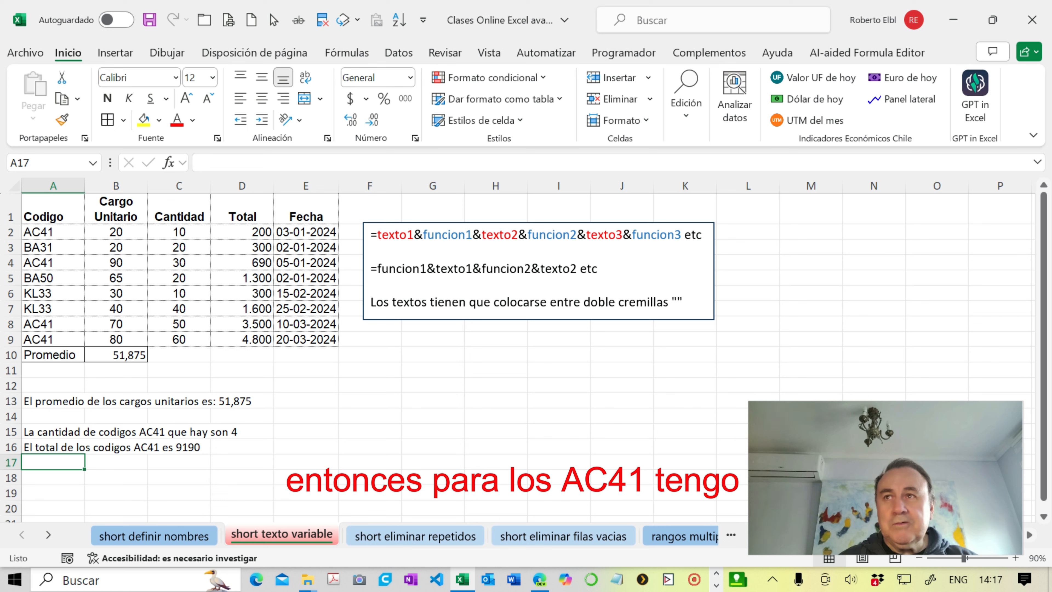
Highlight the AC41 records in A2:D2, A4:D4 and A8:D9 with yellow fill
drag(53, 232, 241, 232)
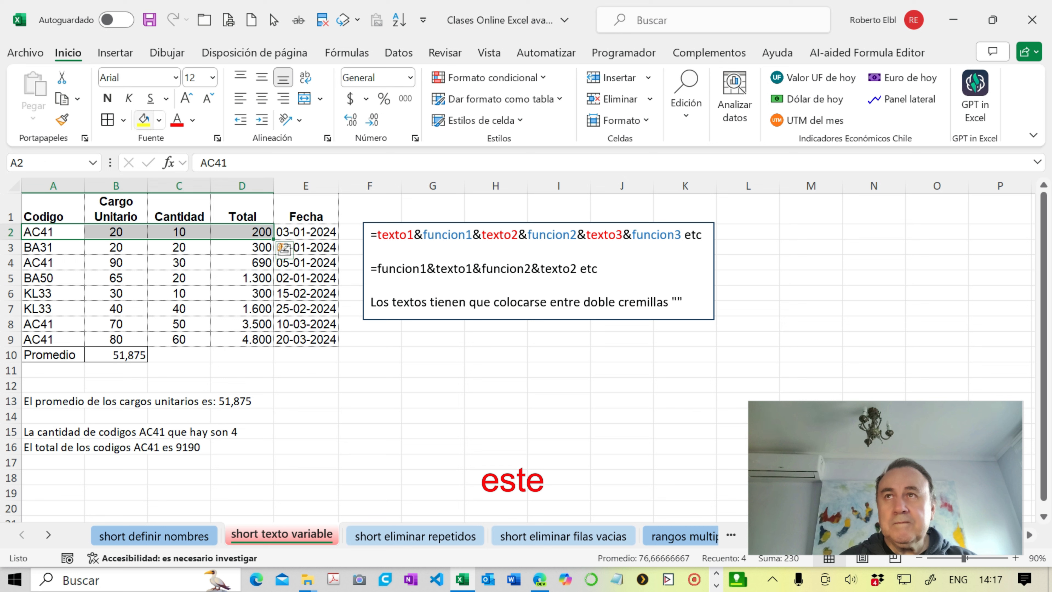
click(143, 120)
drag(53, 263, 242, 262)
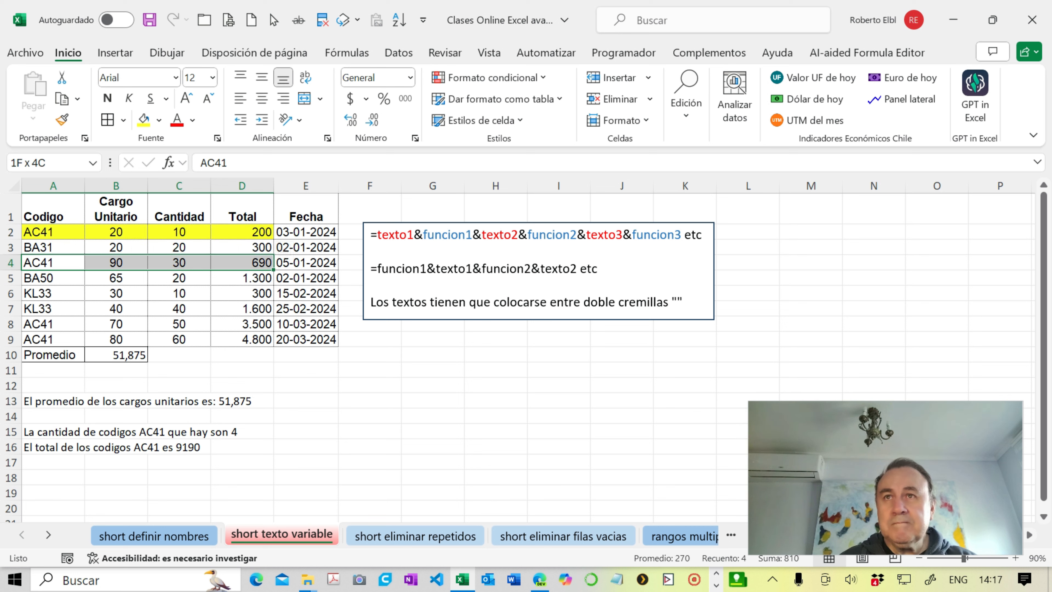
click(144, 119)
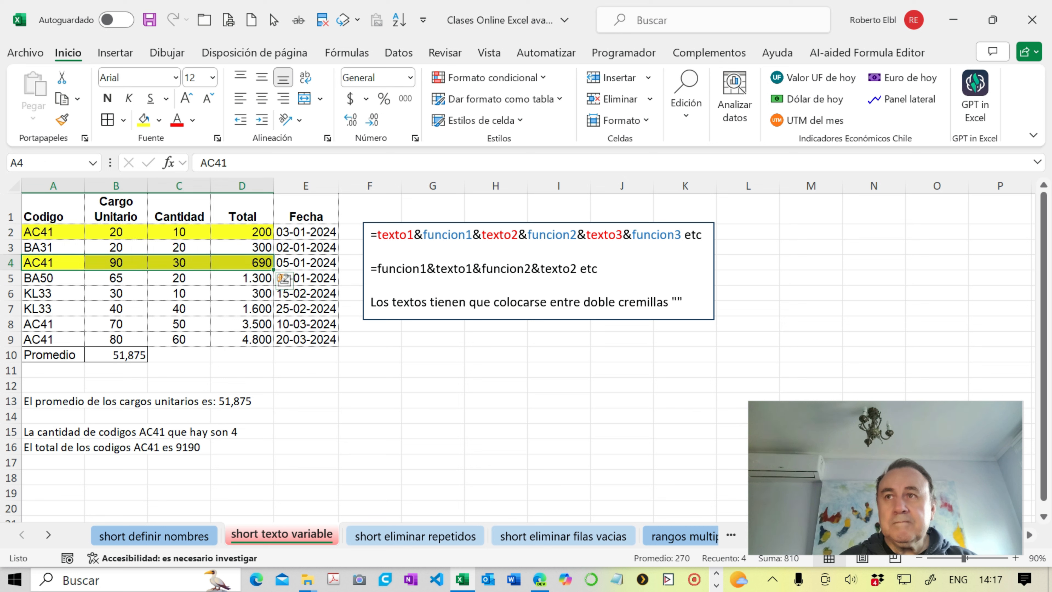
drag(53, 323, 242, 339)
click(143, 119)
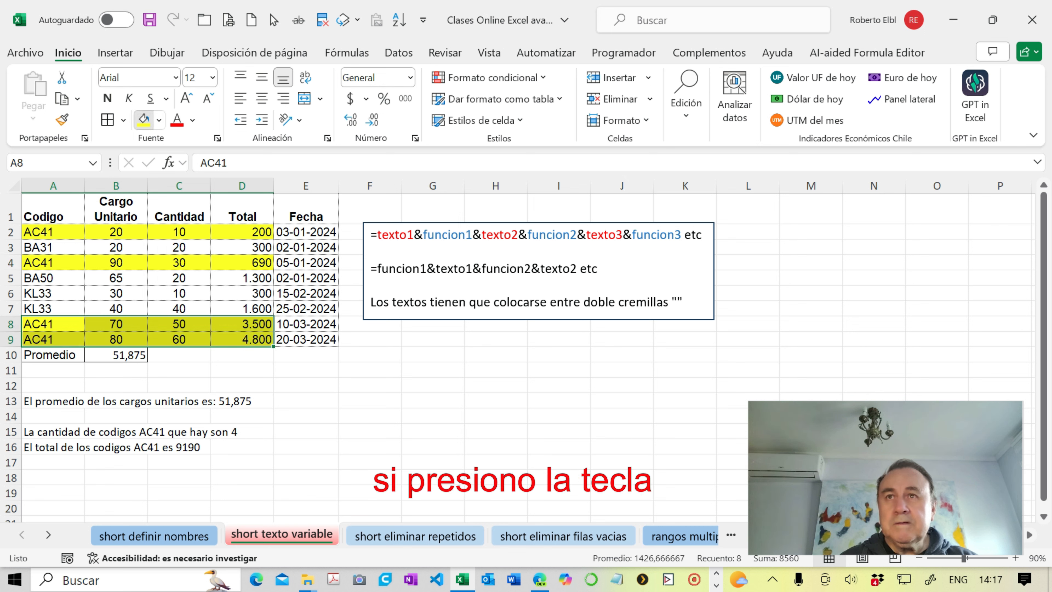
Select the AC41 totals D2, D4 and D8:D9 together to check their sum against the sentence in A16
click(242, 232)
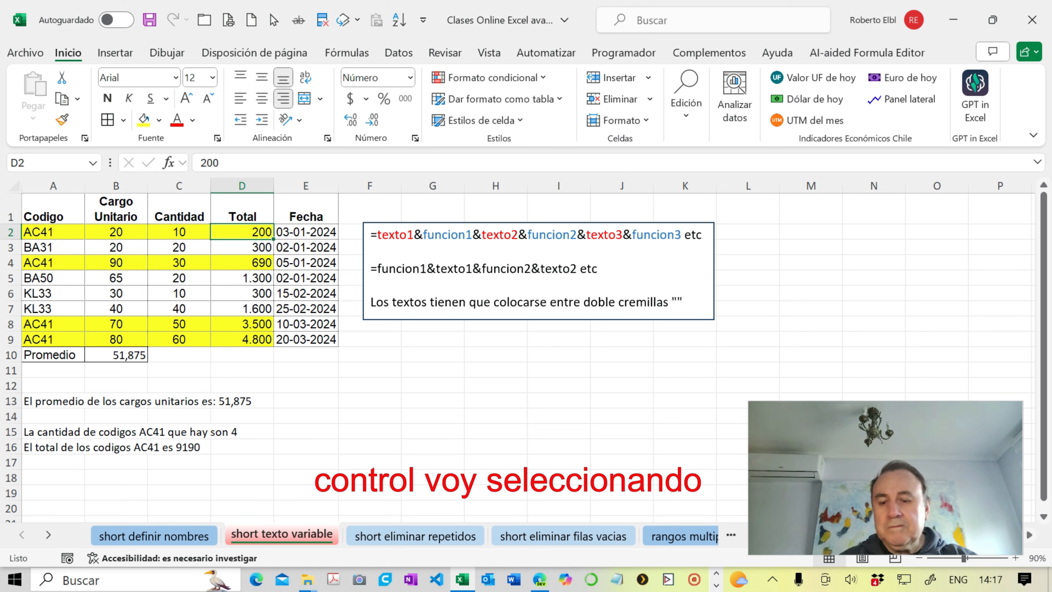
ctrl+click(242, 263)
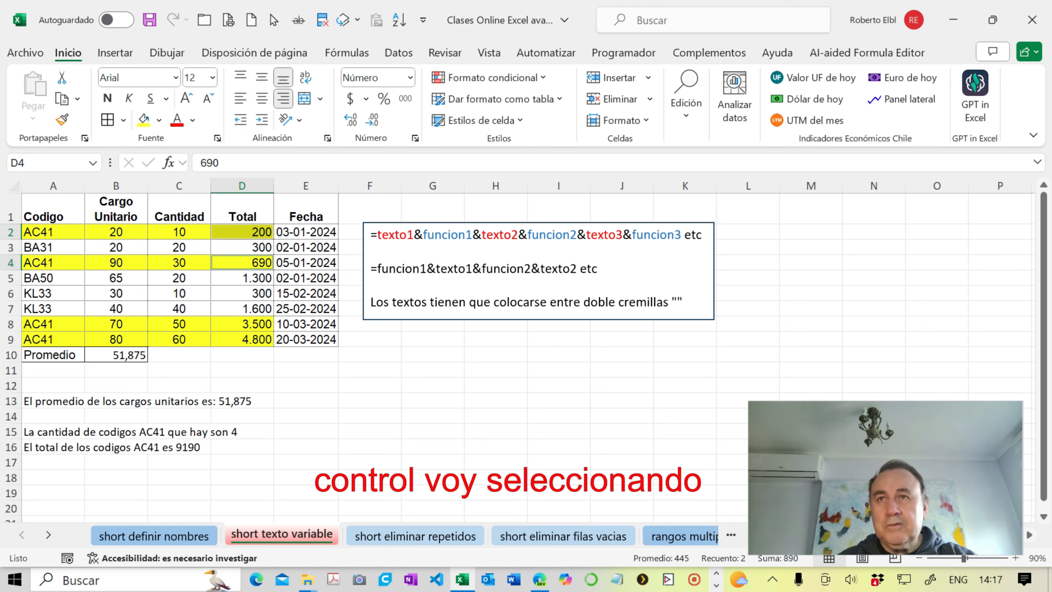
drag(242, 324, 242, 340)
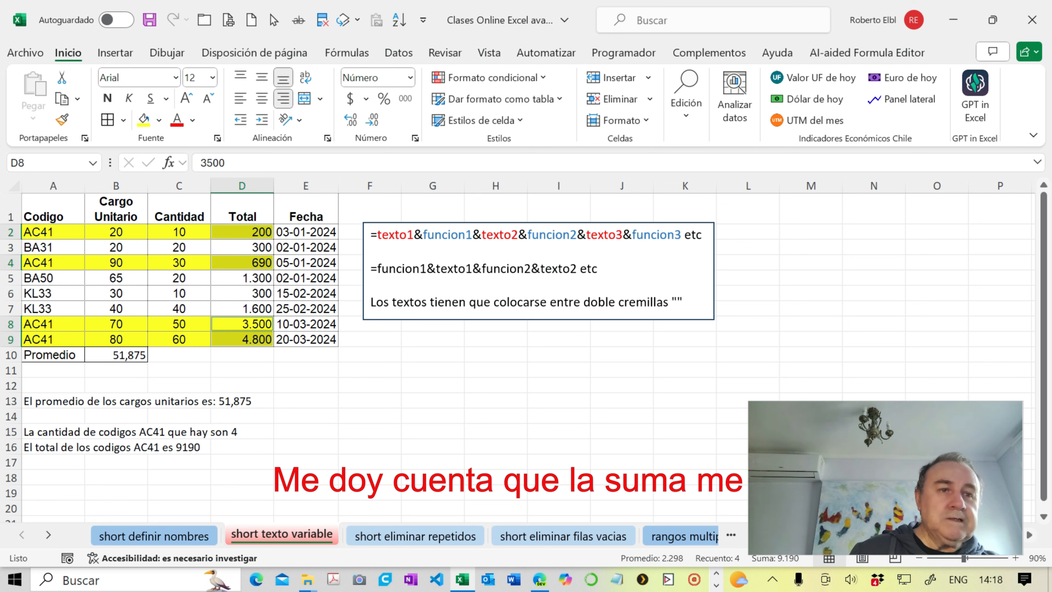
Clear the multi-cell selection, select cell A16 and save the workbook
click(432, 416)
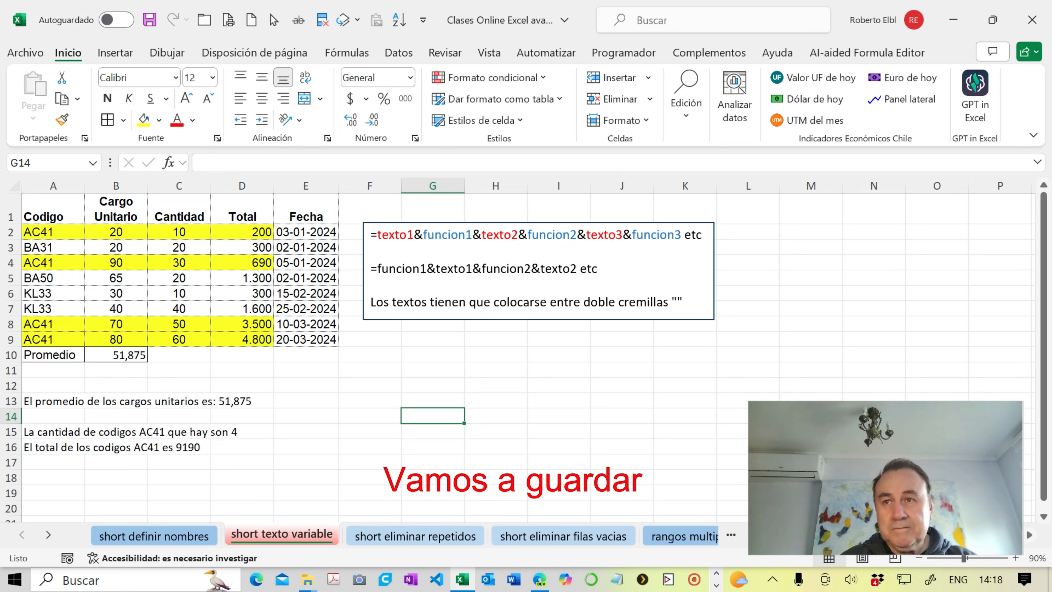
click(82, 446)
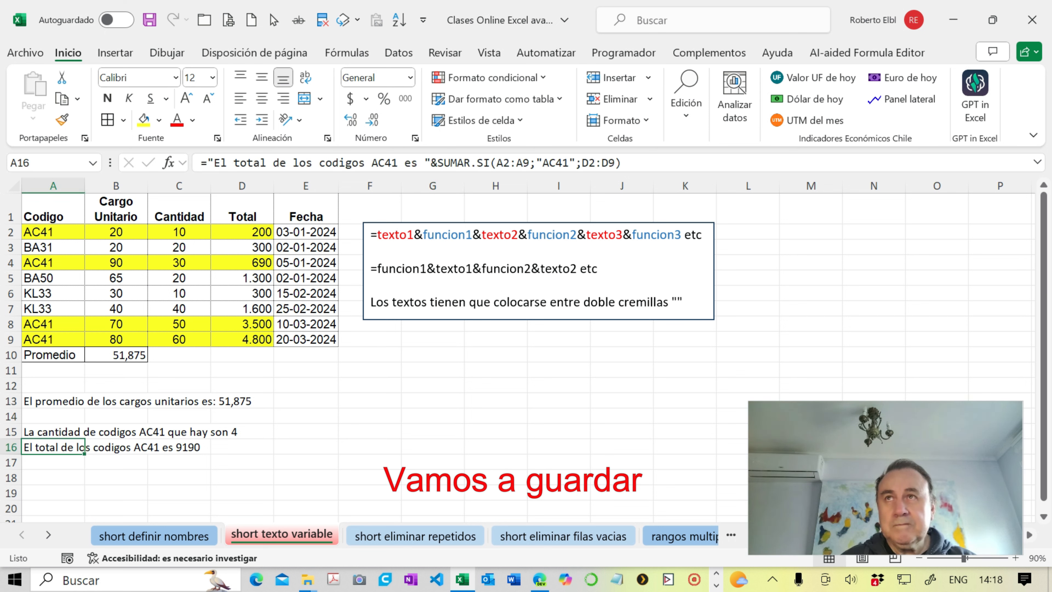
click(149, 20)
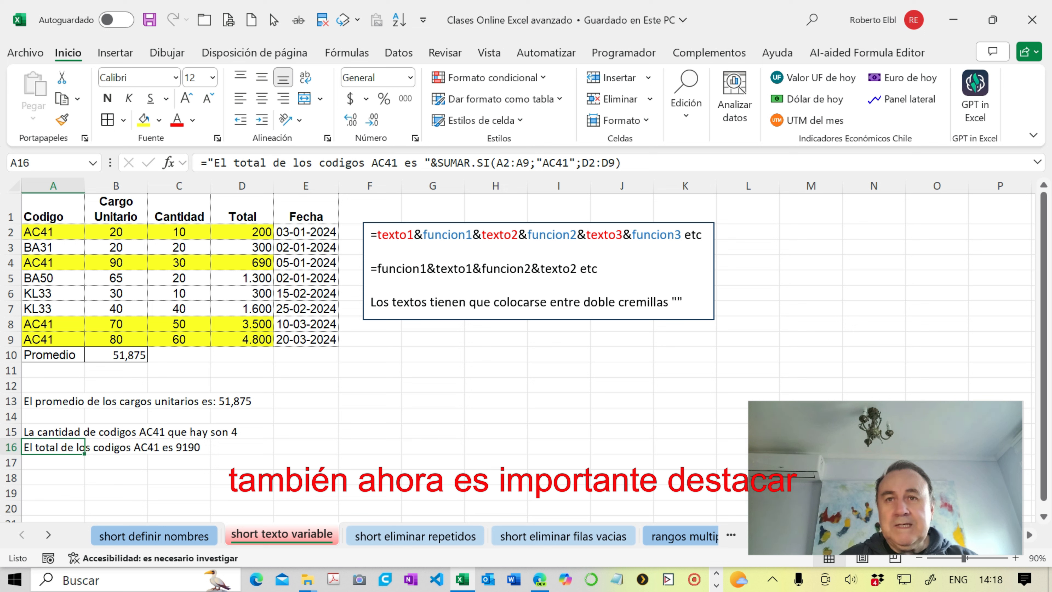
Define the name codigo for the code range A2:A9
click(53, 432)
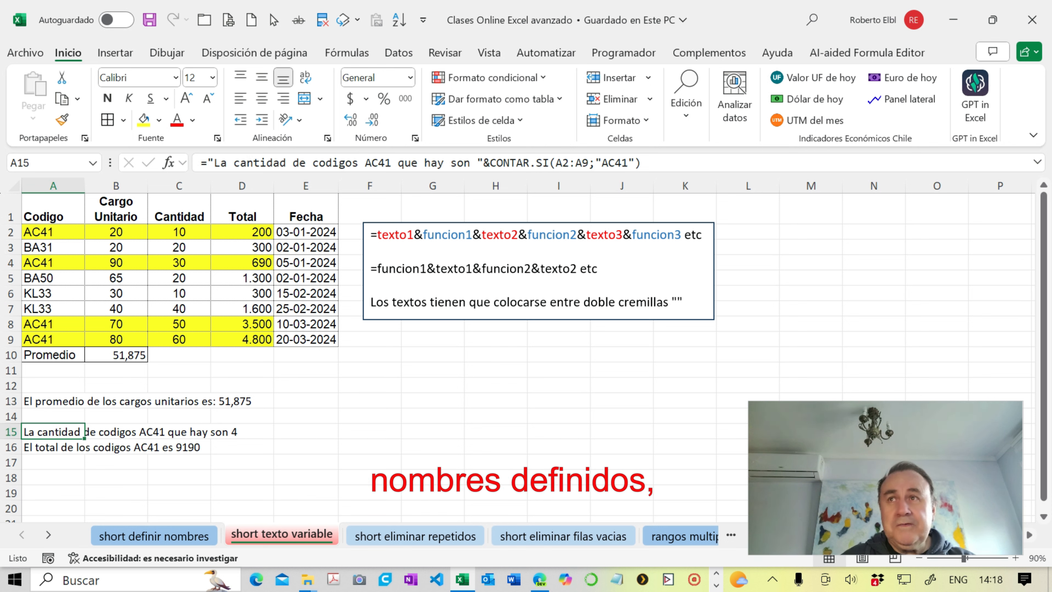
drag(54, 232, 53, 339)
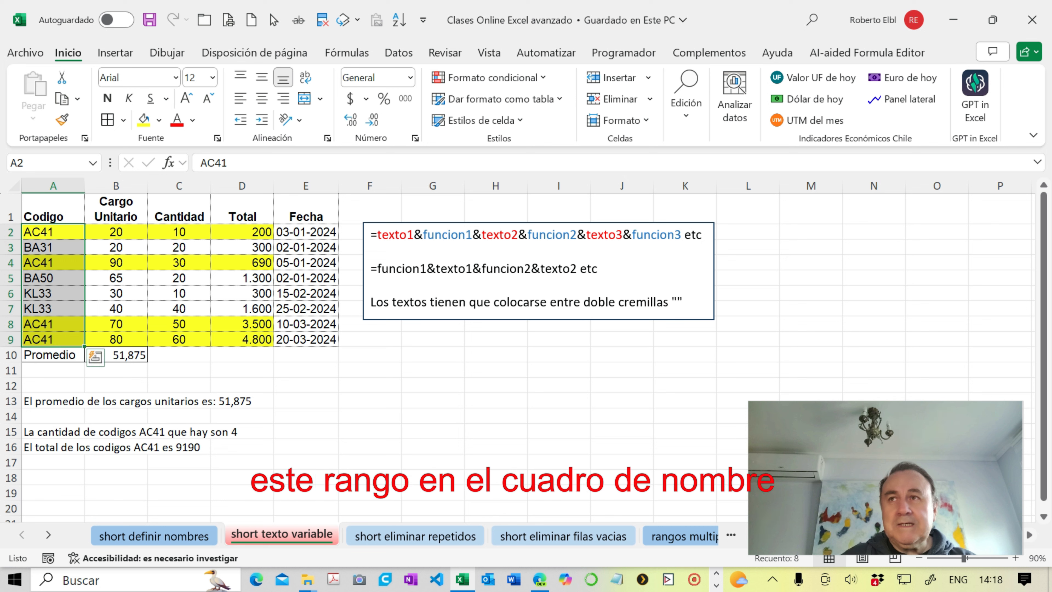
click(25, 163)
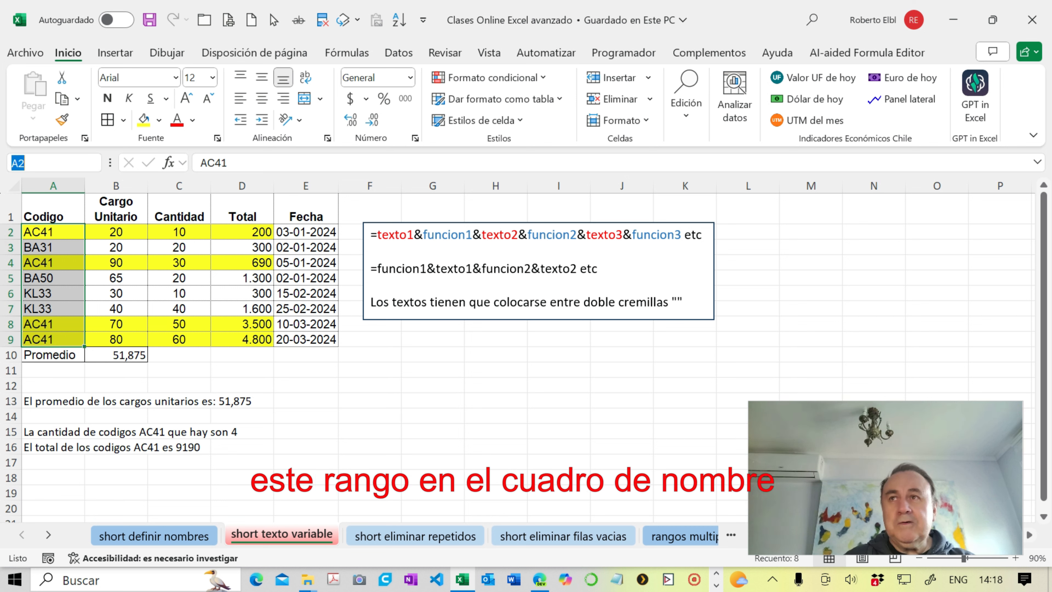
text(CODIG)
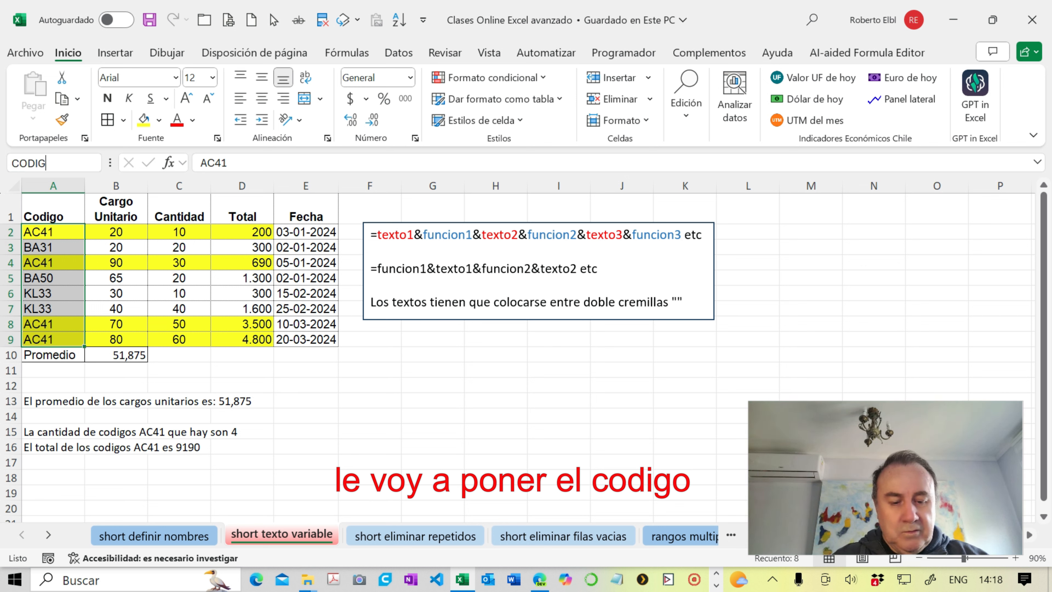
key(BackSpace)
key(BackSpace)
key(BackSpace)
key(BackSpace)
key(BackSpace)
key(Caps_Lock)
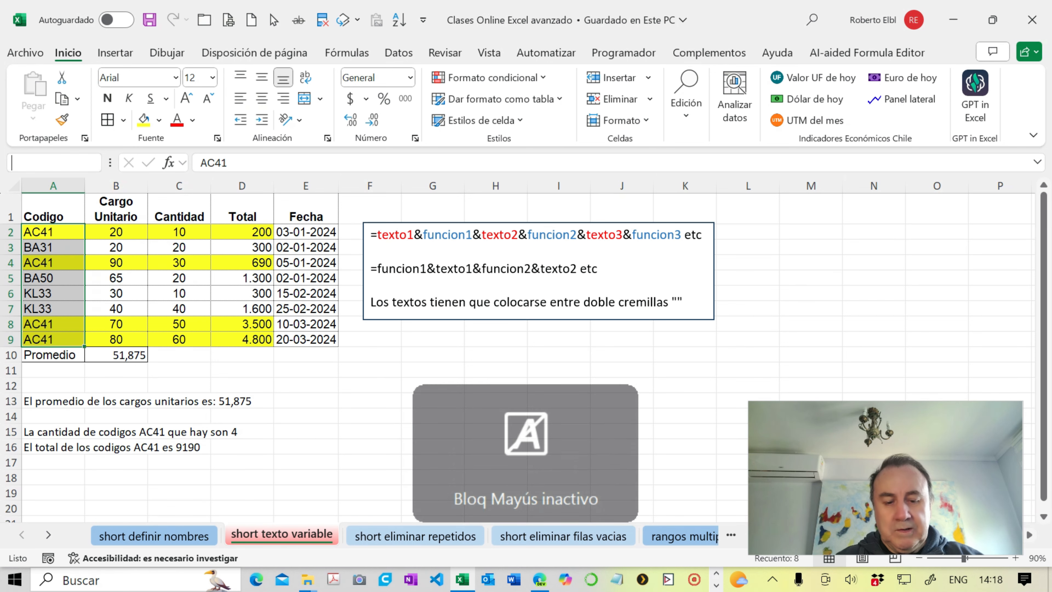
text(codigo)
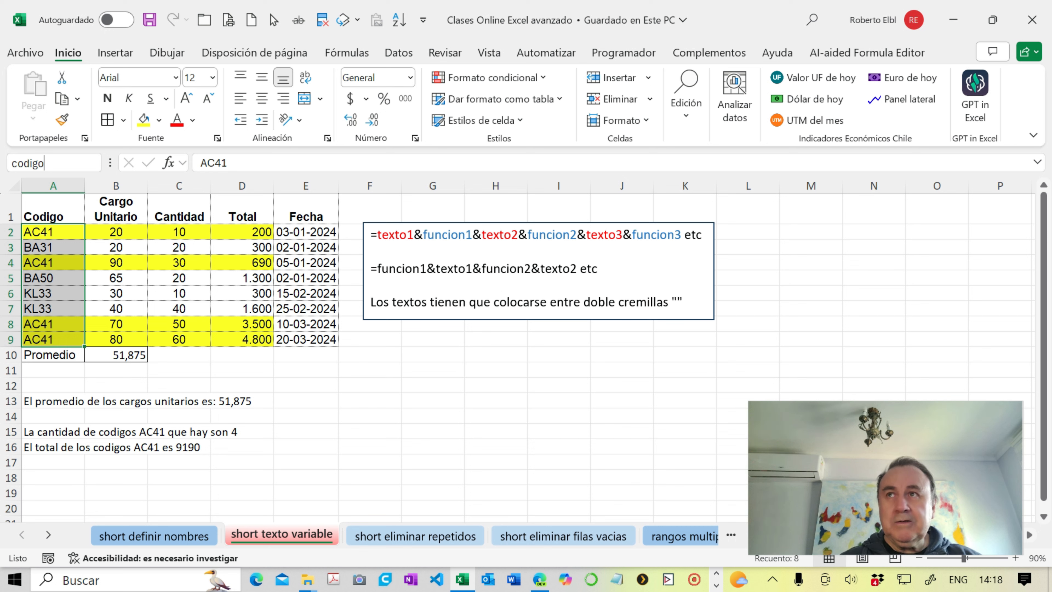
key(Return)
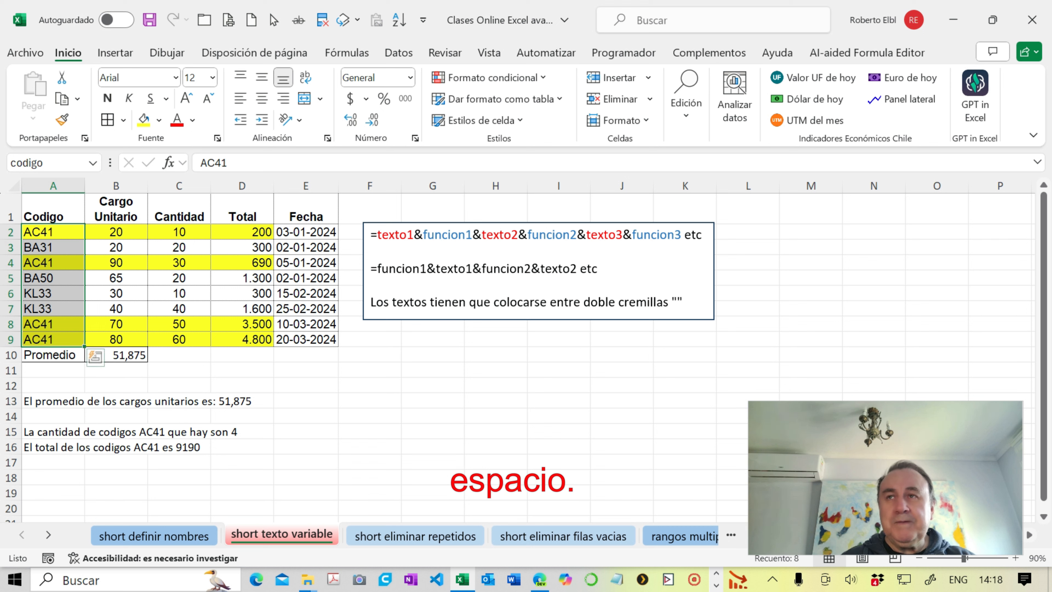
Define the name cargo_unitario for the unit charge range B2:B9
click(116, 232)
key(shift+Down)
key(shift+Down)
key(shift+Down)
key(shift+Down)
key(shift+Down)
key(shift+Down)
key(shift+Down)
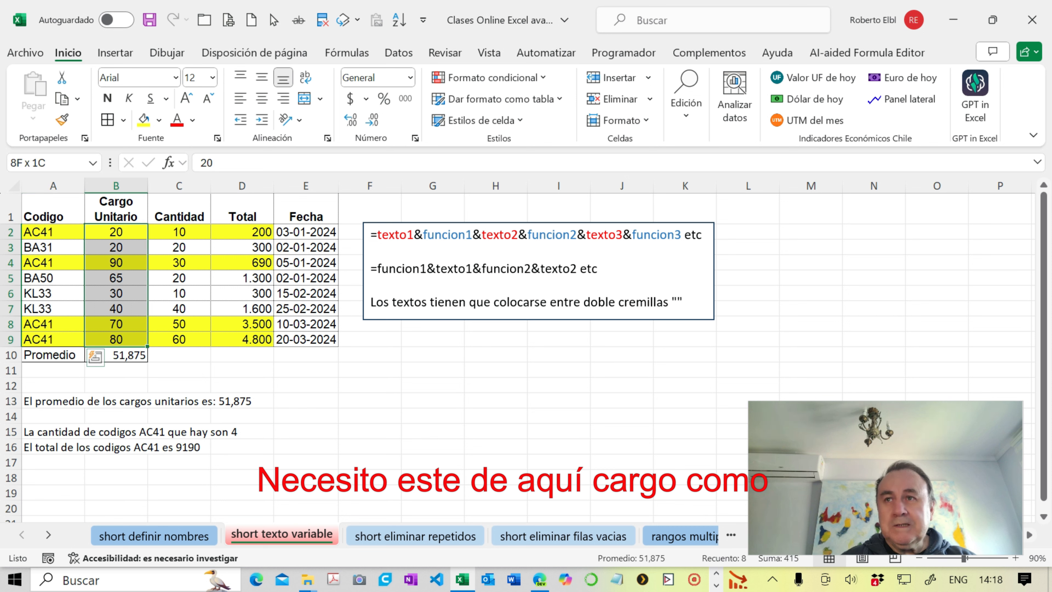
click(17, 163)
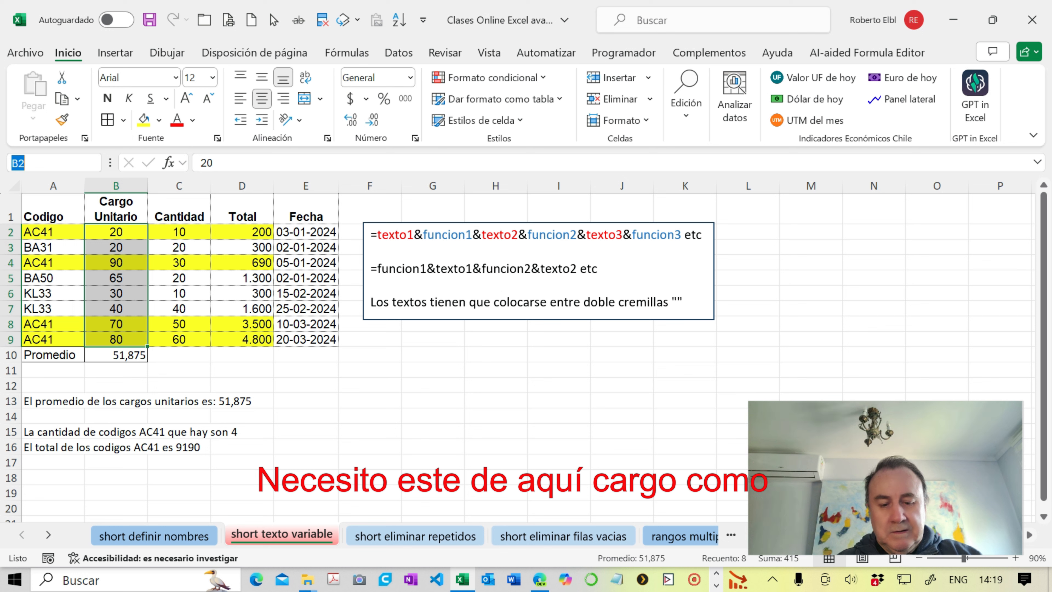
text(carg)
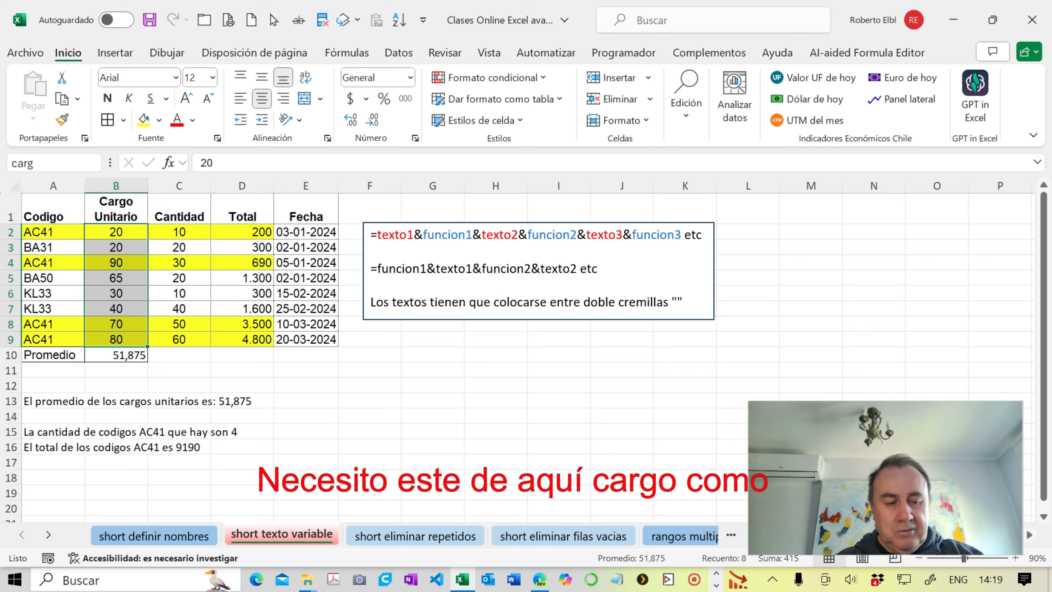
text(o_)
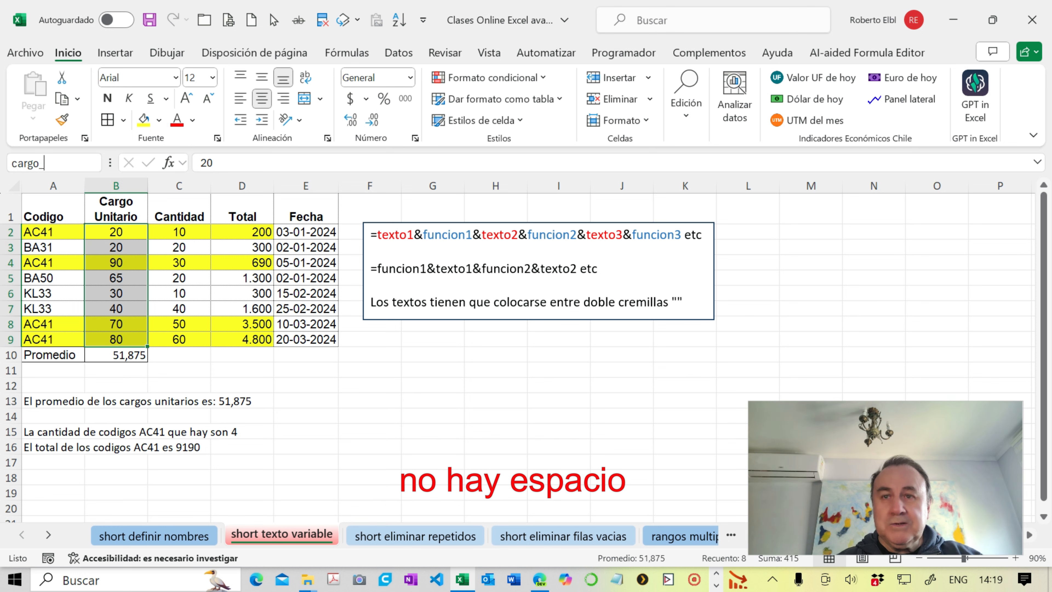
text(unitari)
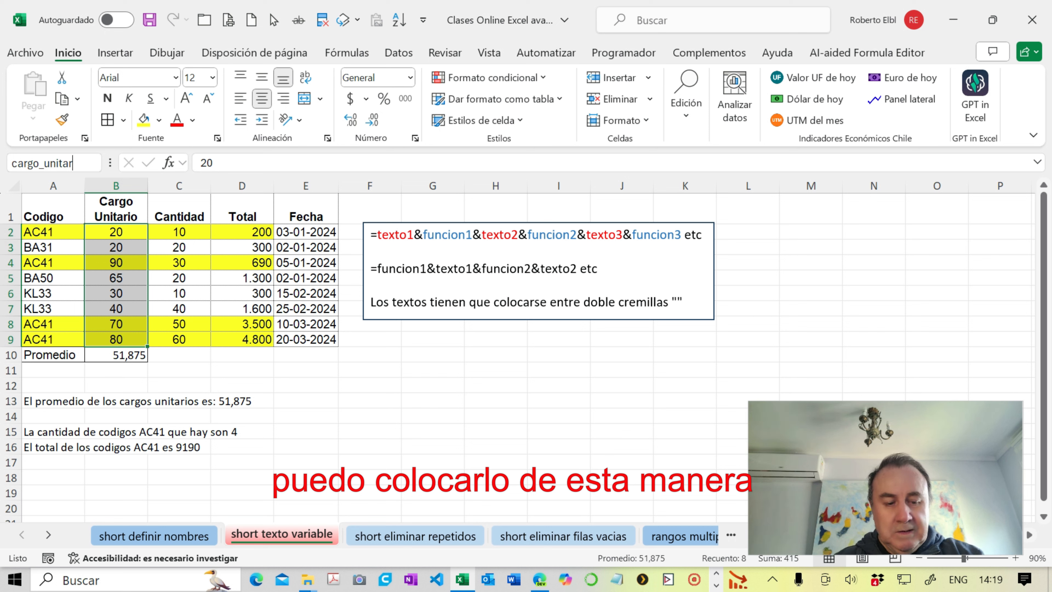
text(o)
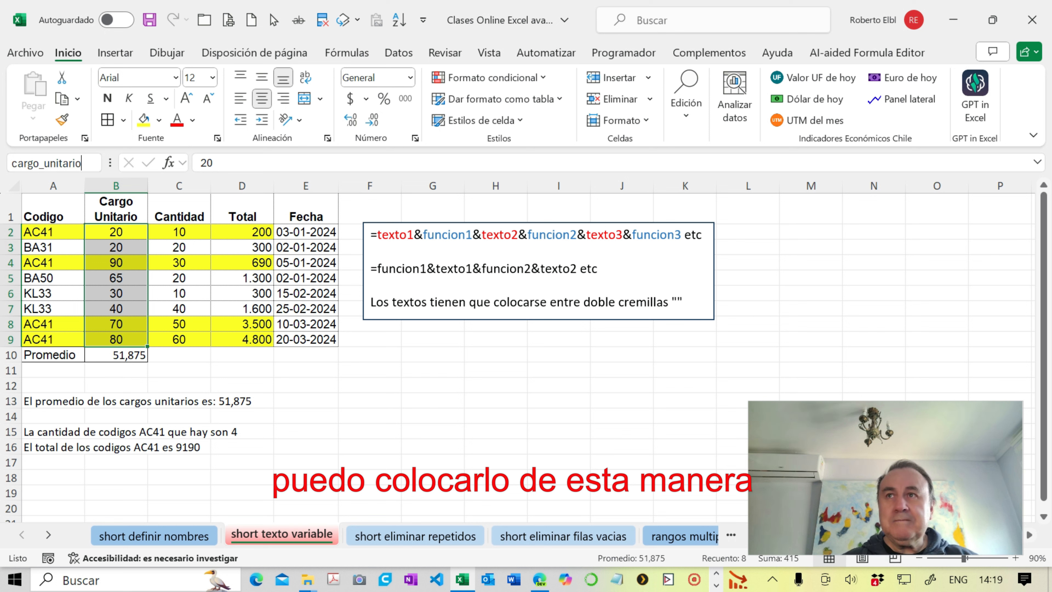
key(Return)
Define the name total for the totals range D2:D9
drag(242, 232, 242, 340)
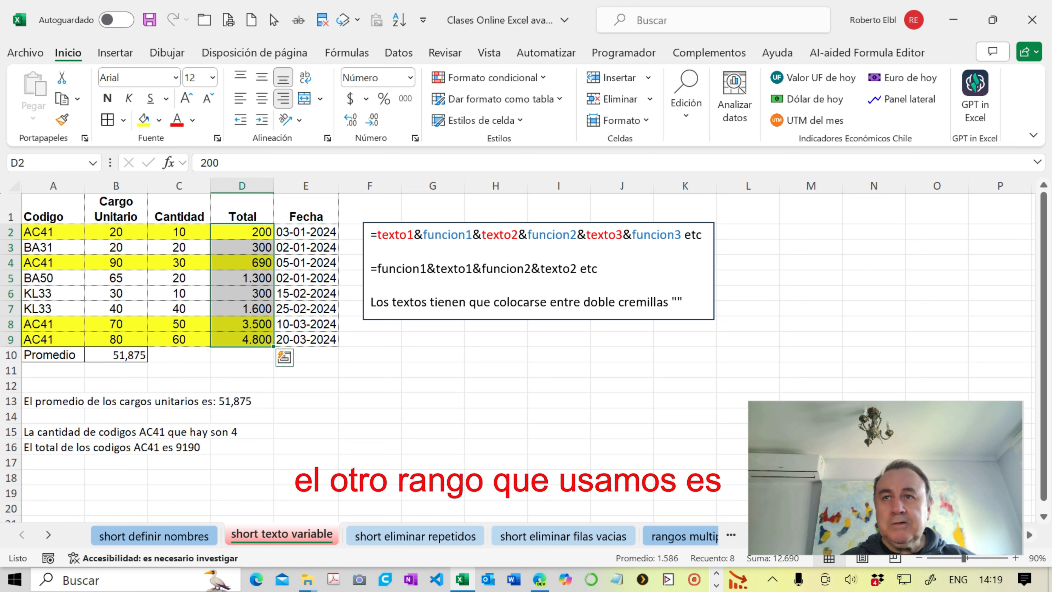
click(45, 163)
text(total)
key(Return)
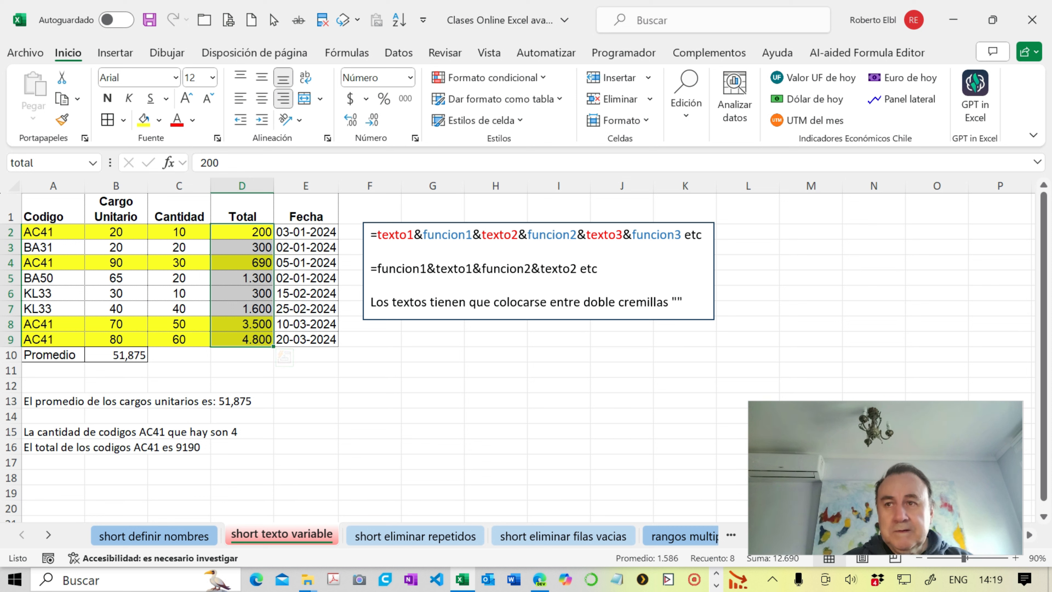
Start a formula in A18 with the fixed text "La cantidad de codigos AC41 que hay son " followed by the & operator
click(53, 431)
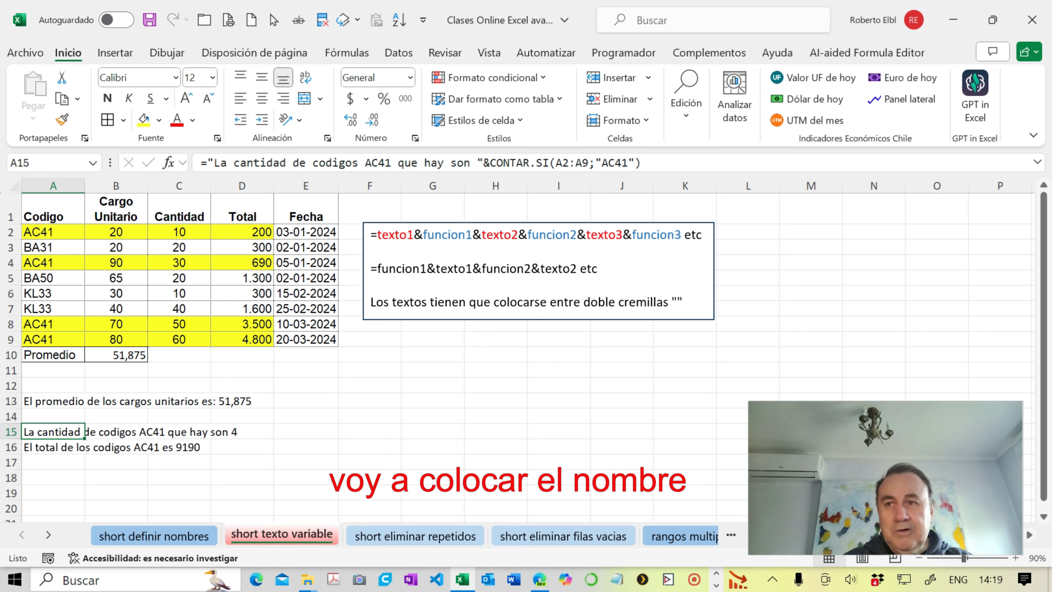
click(53, 477)
text(="La)
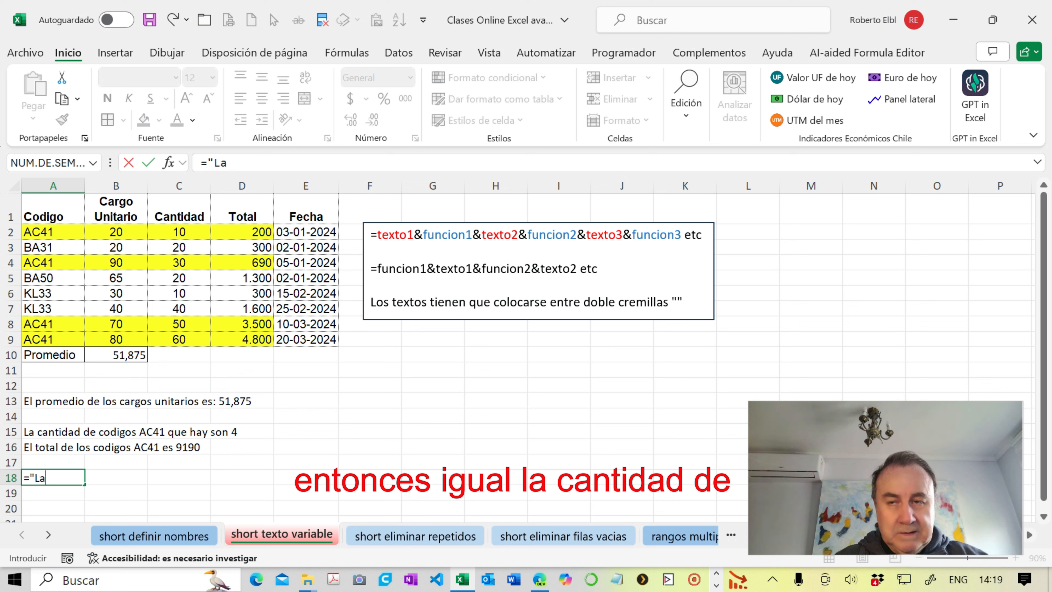
text( can)
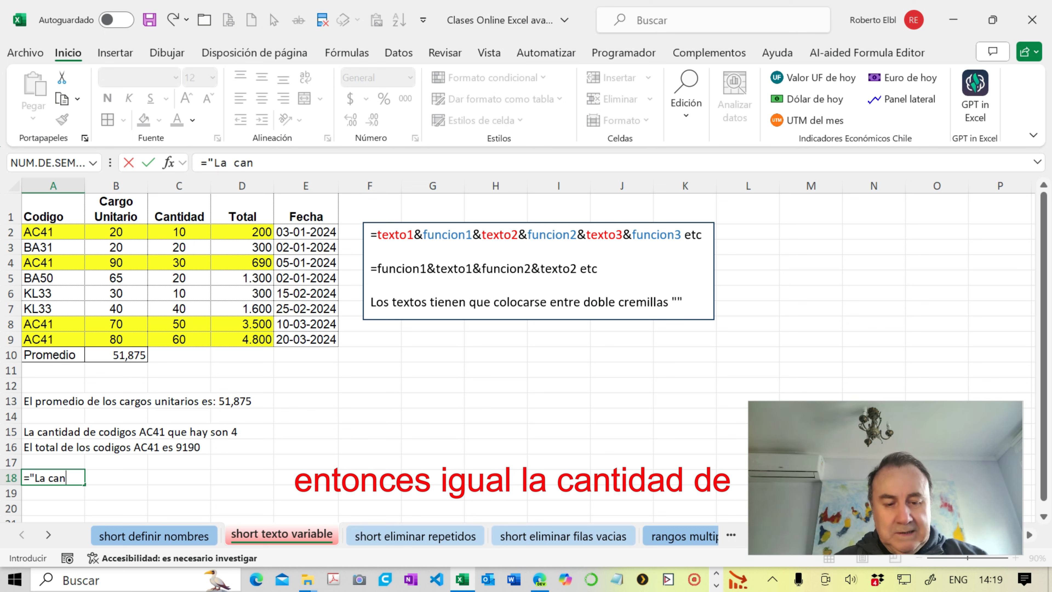
text(tidad de)
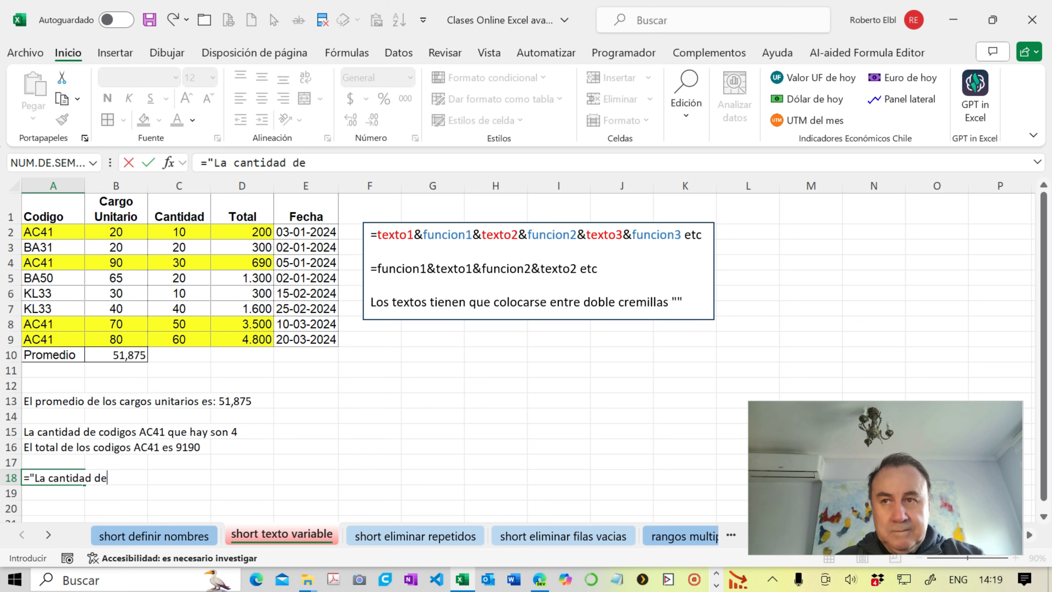
text( codi)
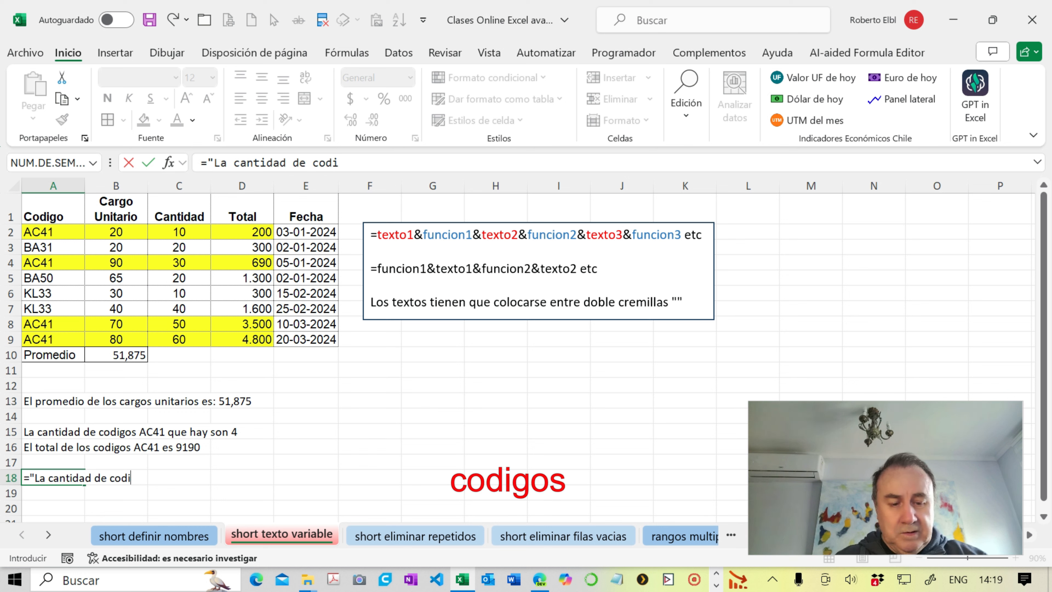
text(gos )
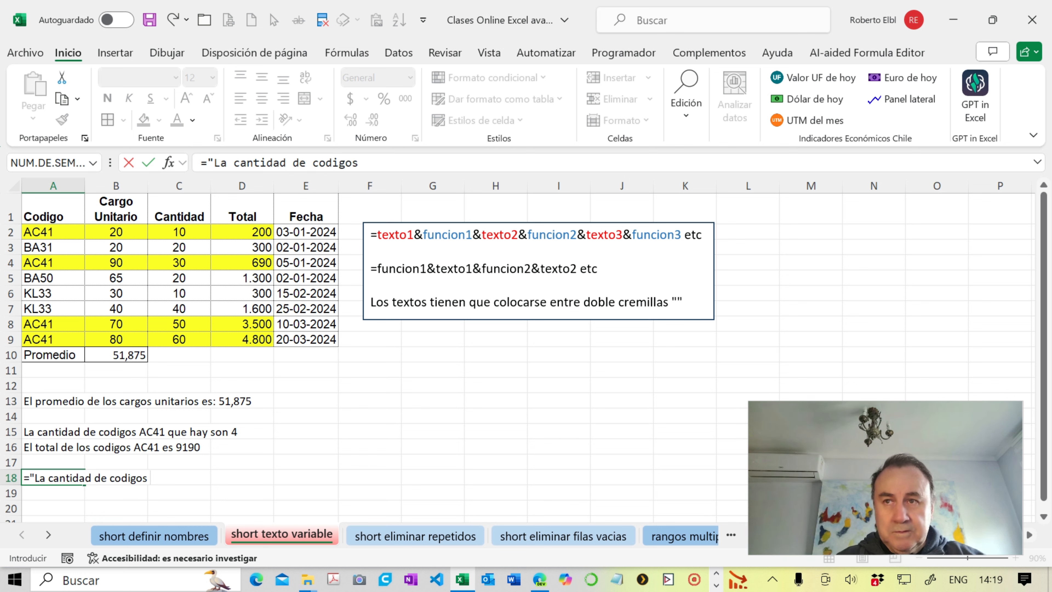
text(AC)
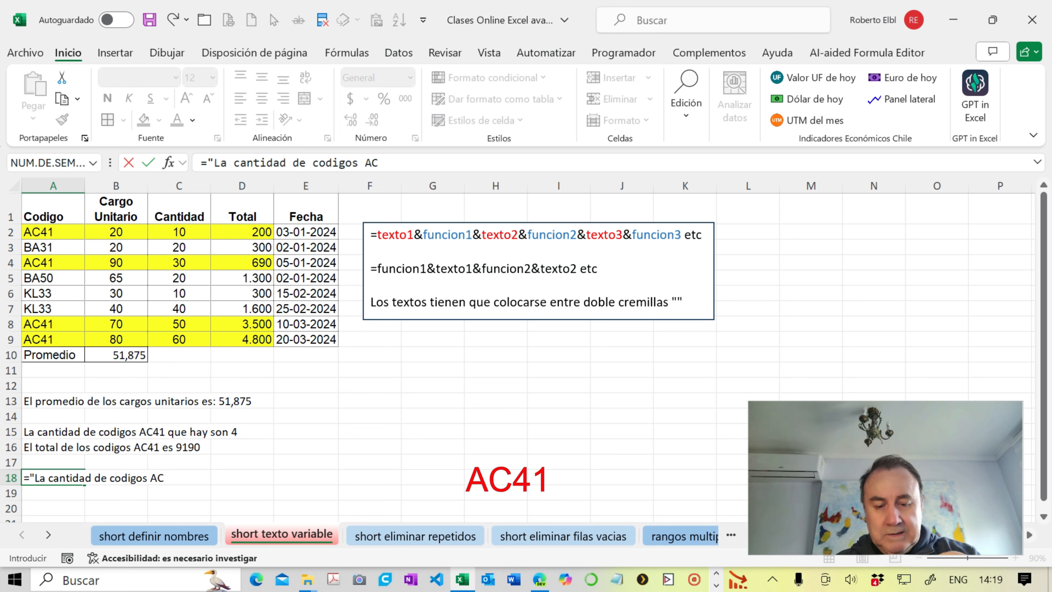
text(41 )
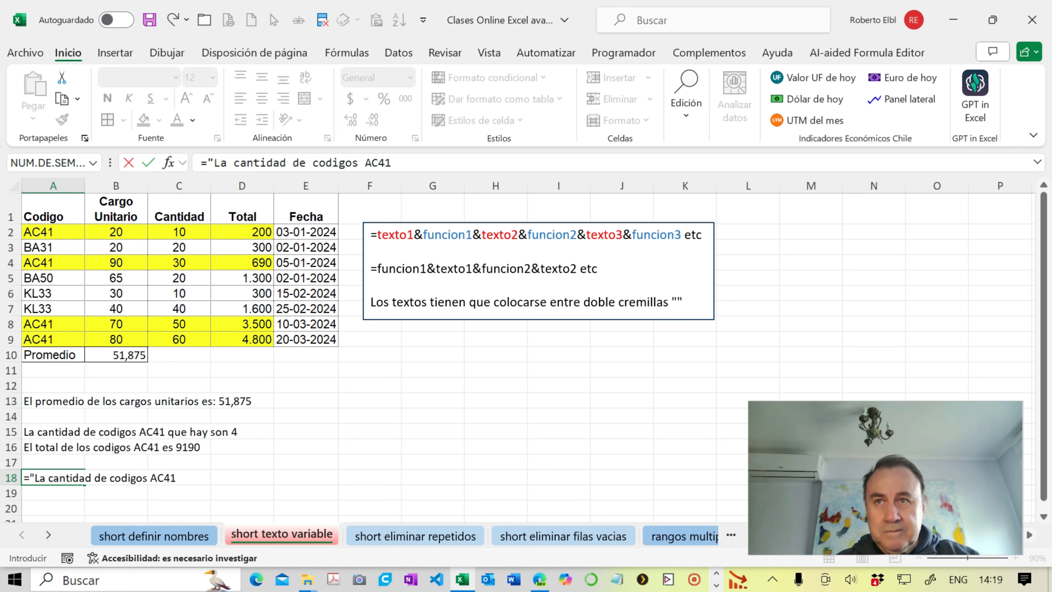
text(q)
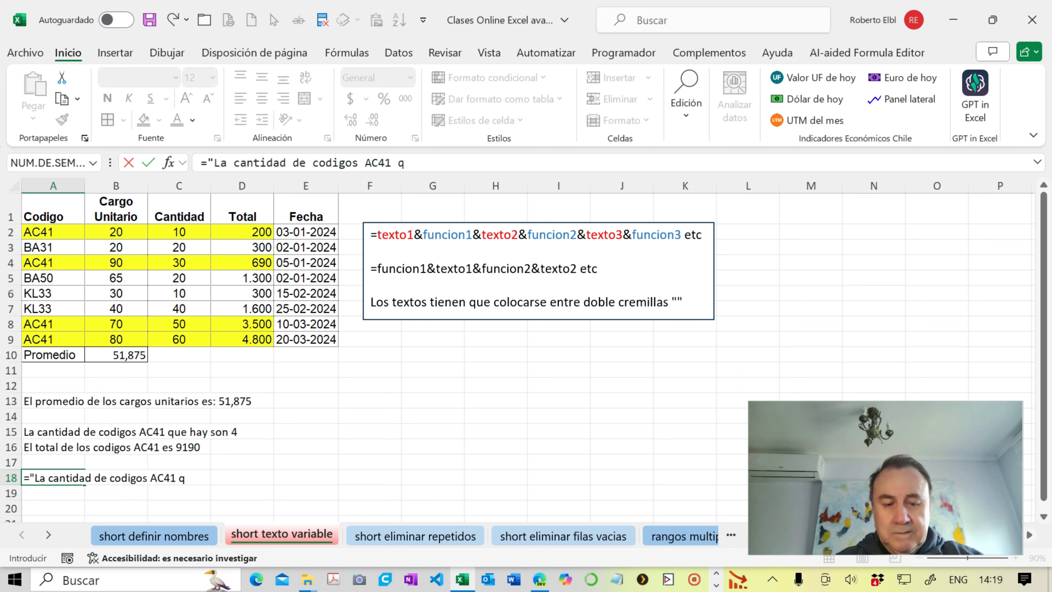
text(ue hay)
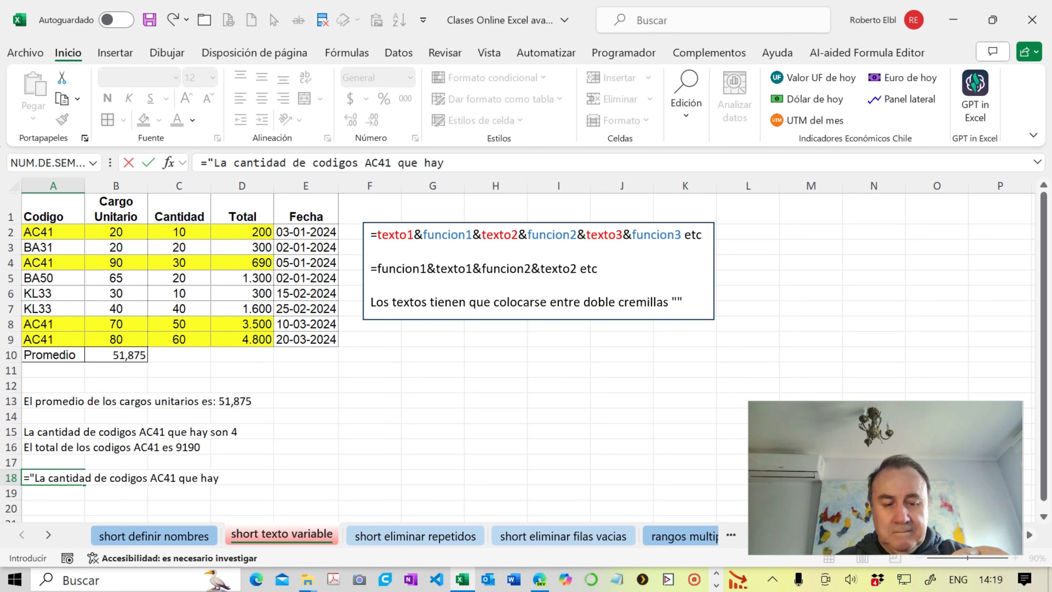
text( son)
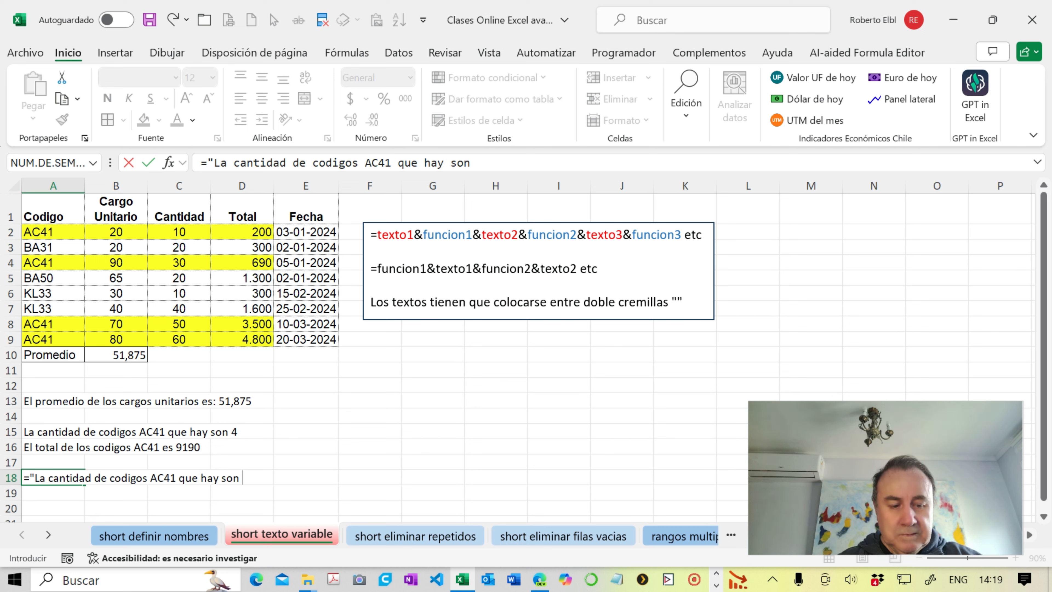
text( ")
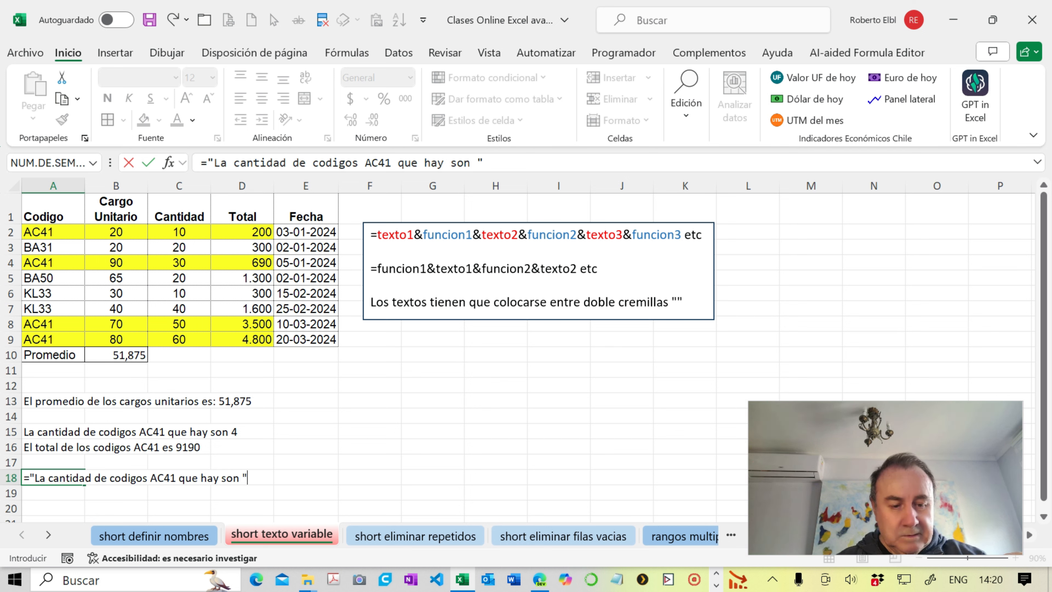
text(&)
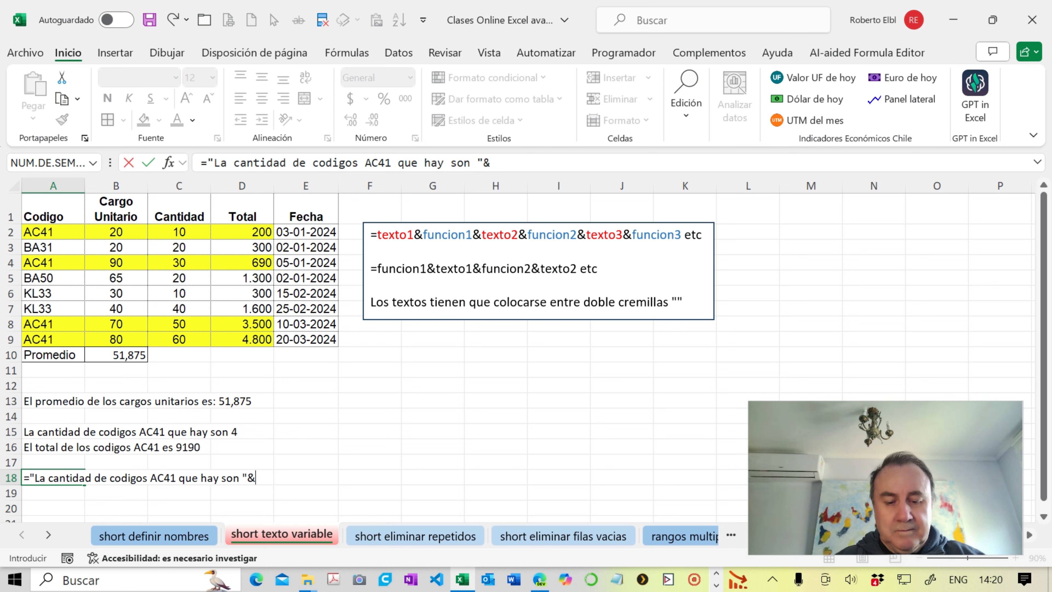
Append the opening of a CONTAR.SI function after the text in the A18 formula
text(c)
key(BackSpace)
key(Caps_Lock)
text(CONTAR)
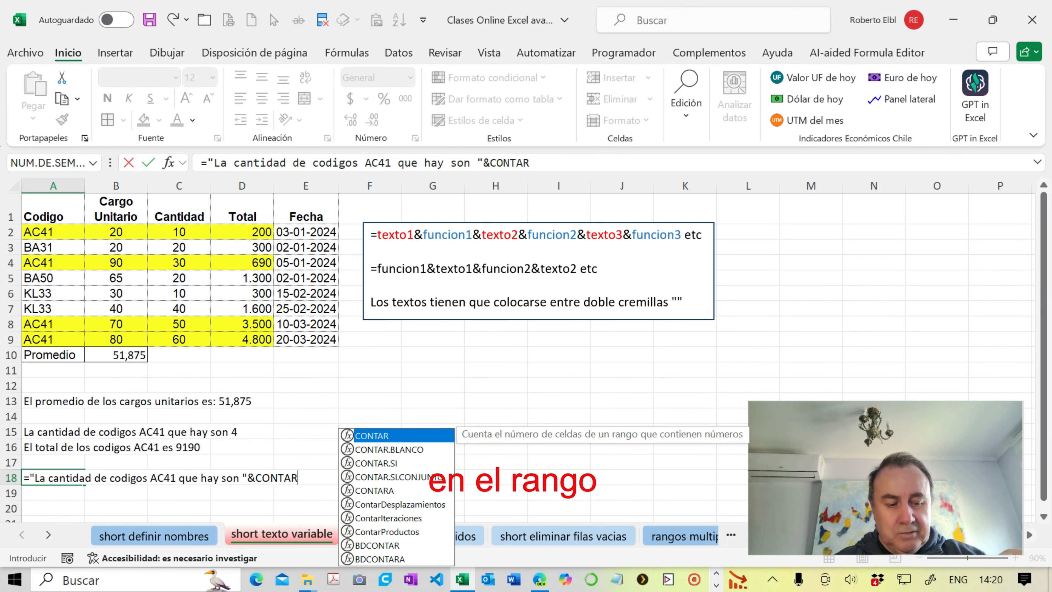
text(.SI()
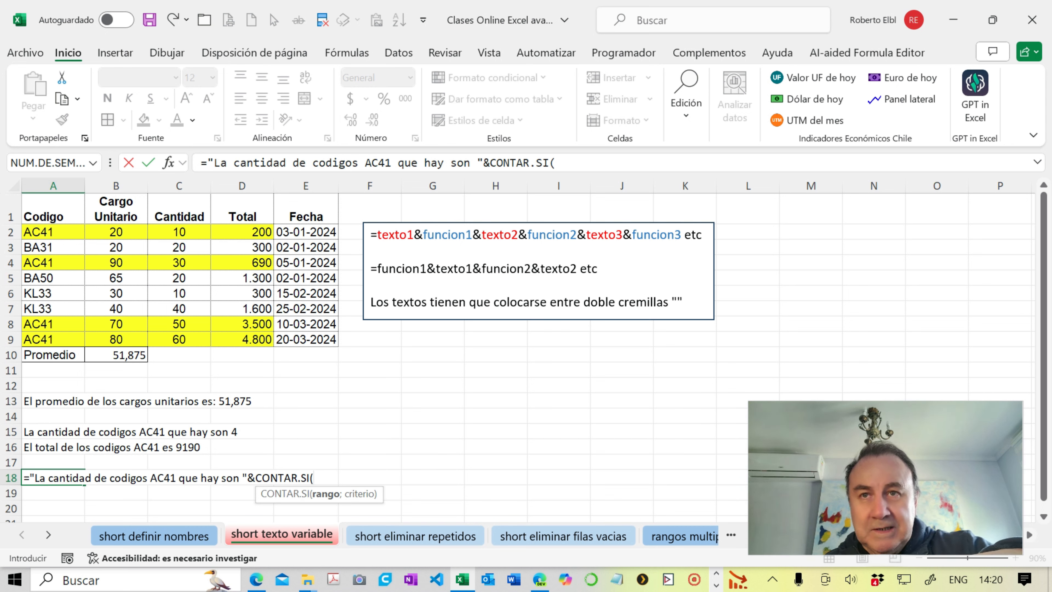
Insert the defined name codigo as the range argument of CONTAR.SI in the A18 formula
key(F3)
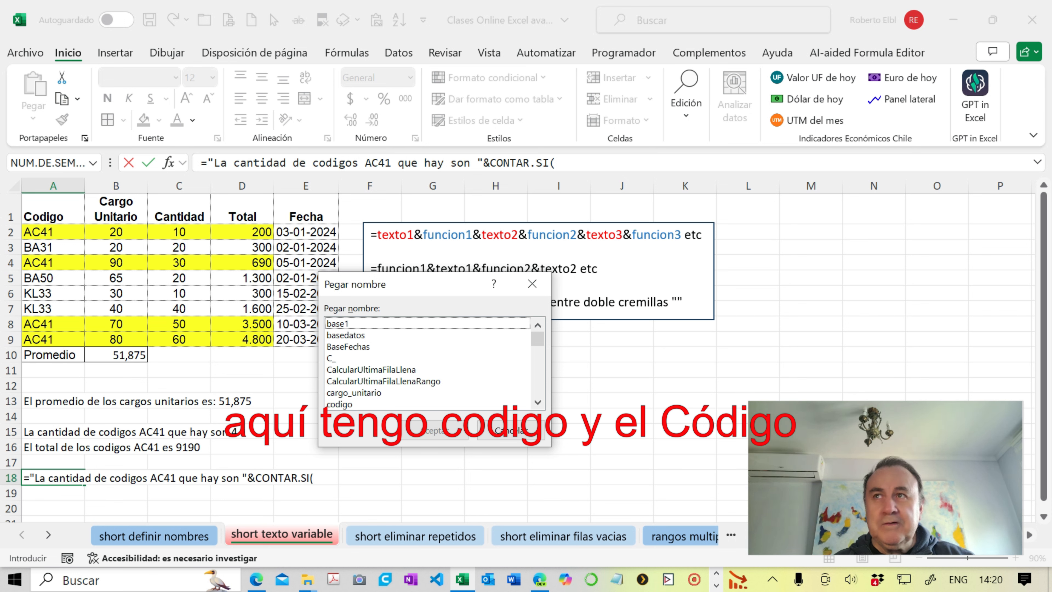
click(344, 406)
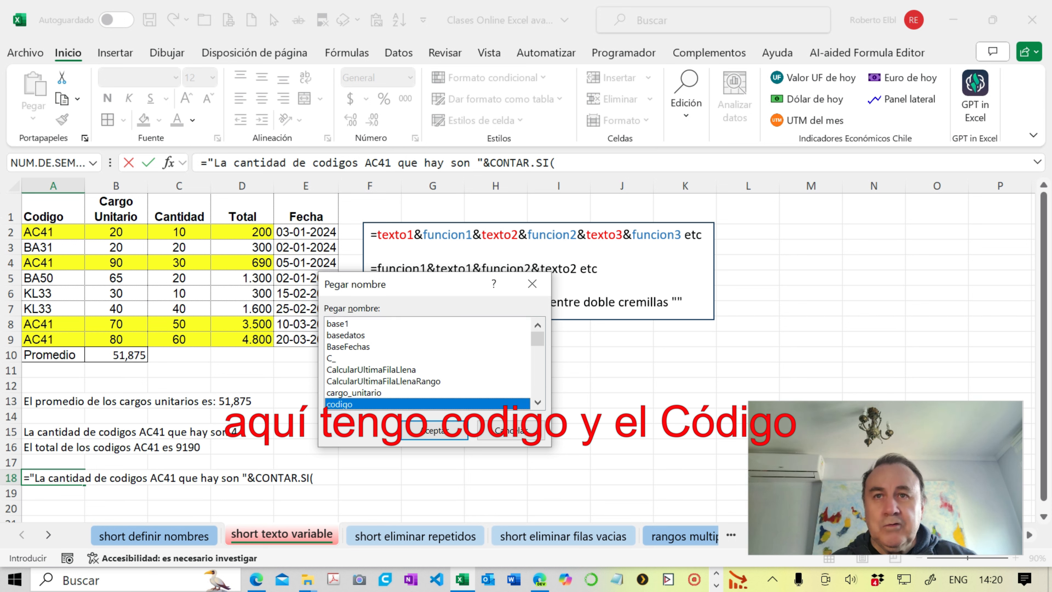
click(537, 402)
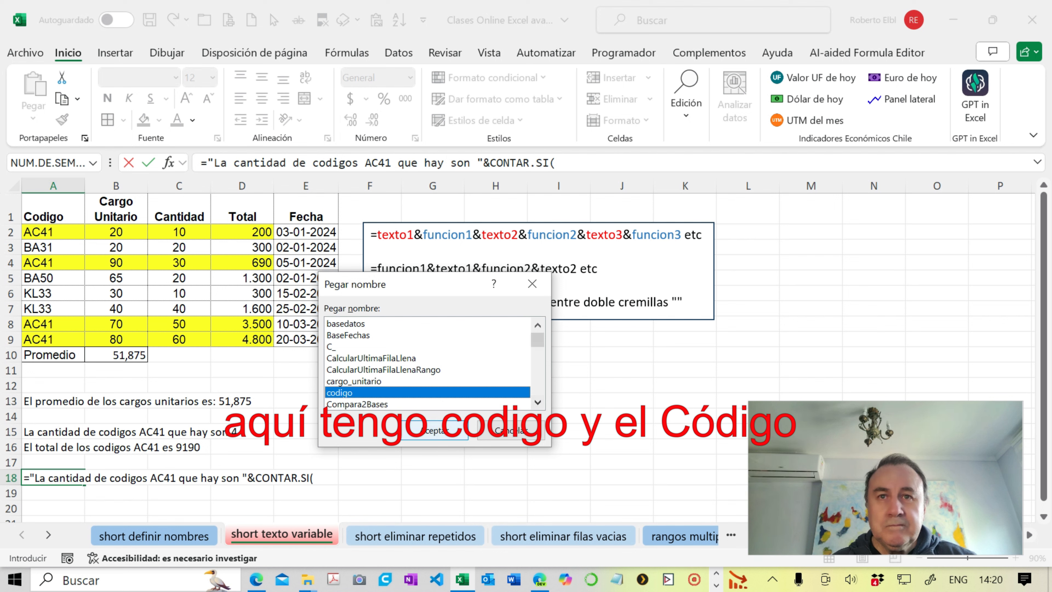
click(435, 430)
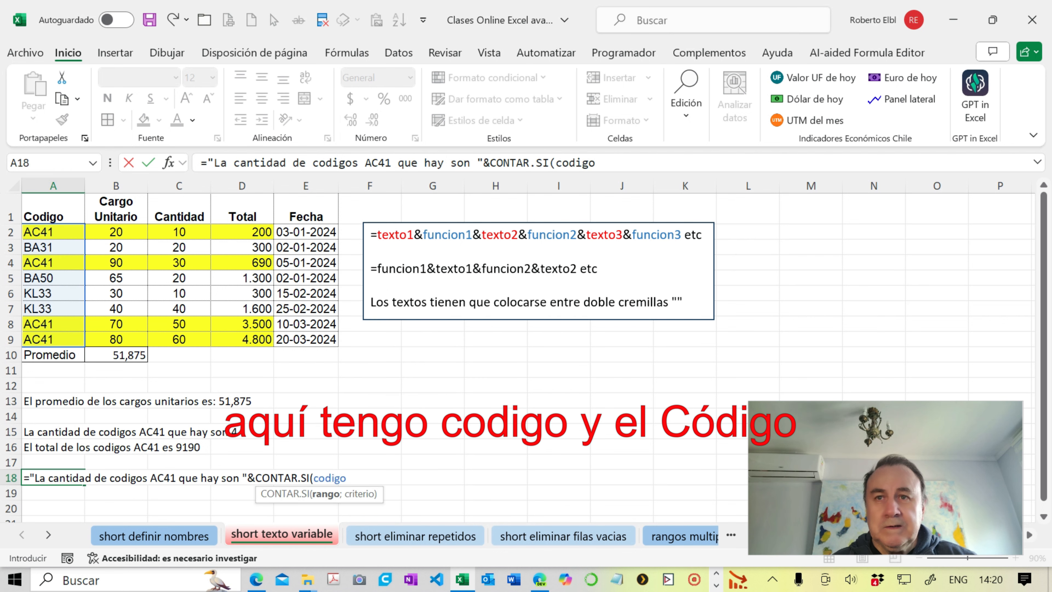
Complete the CONTAR.SI function in A18 with the criterion "AC41" and enter the formula
text(;")
key(Caps_Lock)
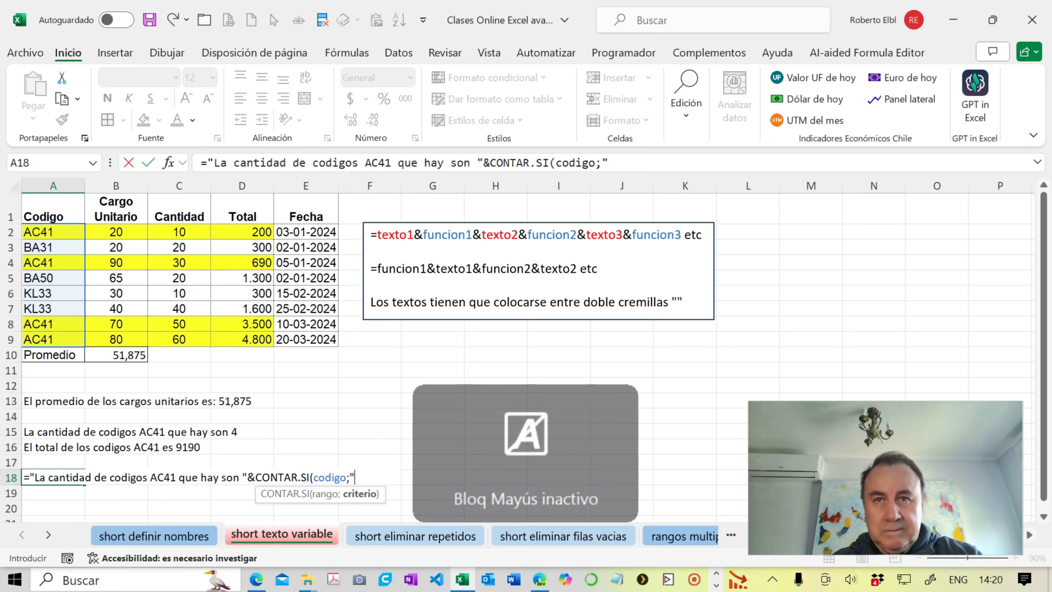
key(Caps_Lock)
text(AC41)
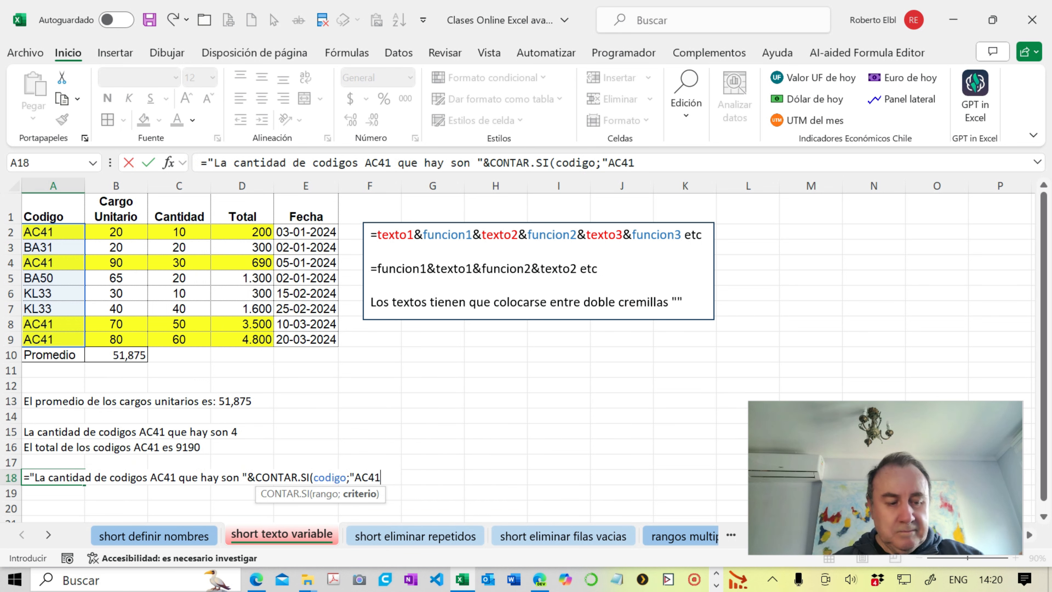
text("))
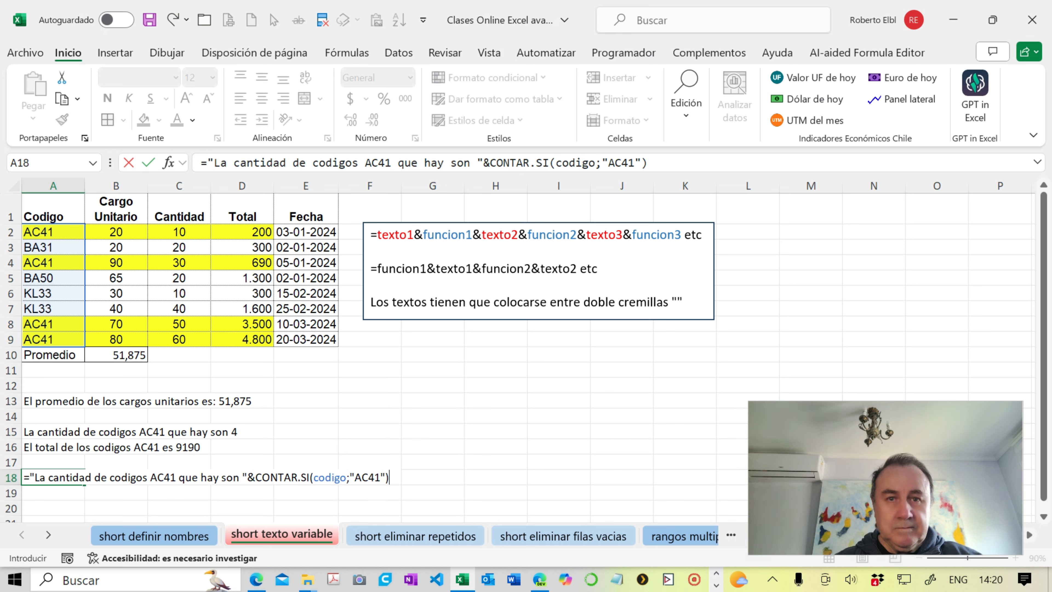
key(Return)
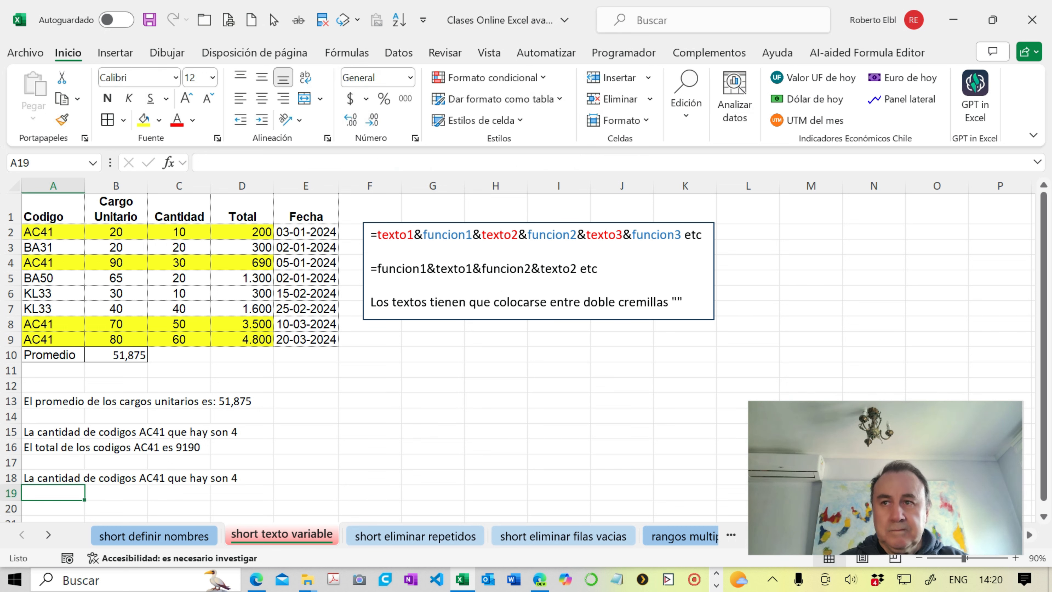
key(Up)
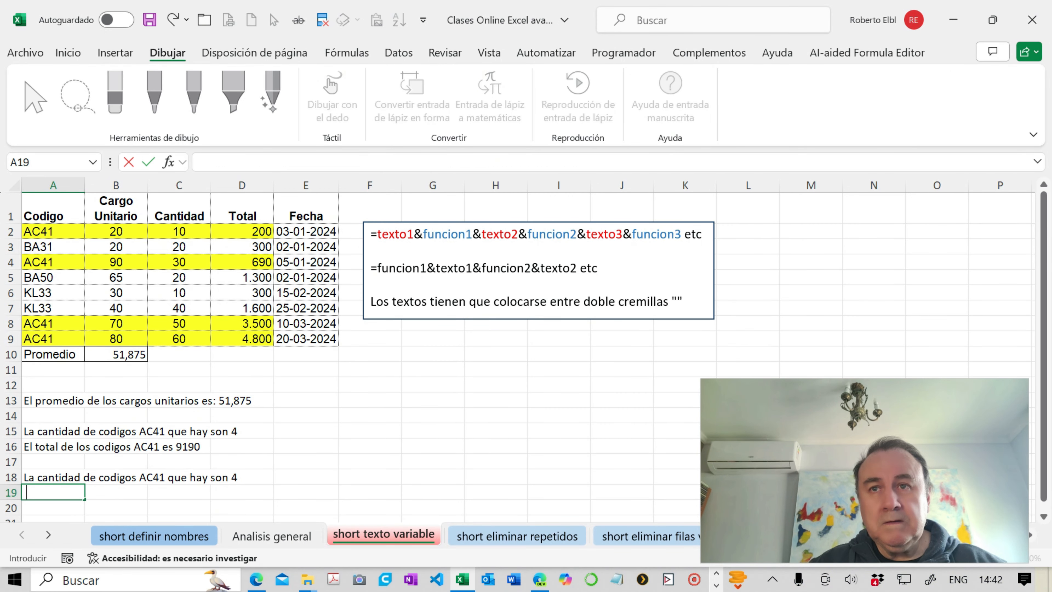
Copy the AC41 total sentence formula from A16 and paste it into A19
click(369, 476)
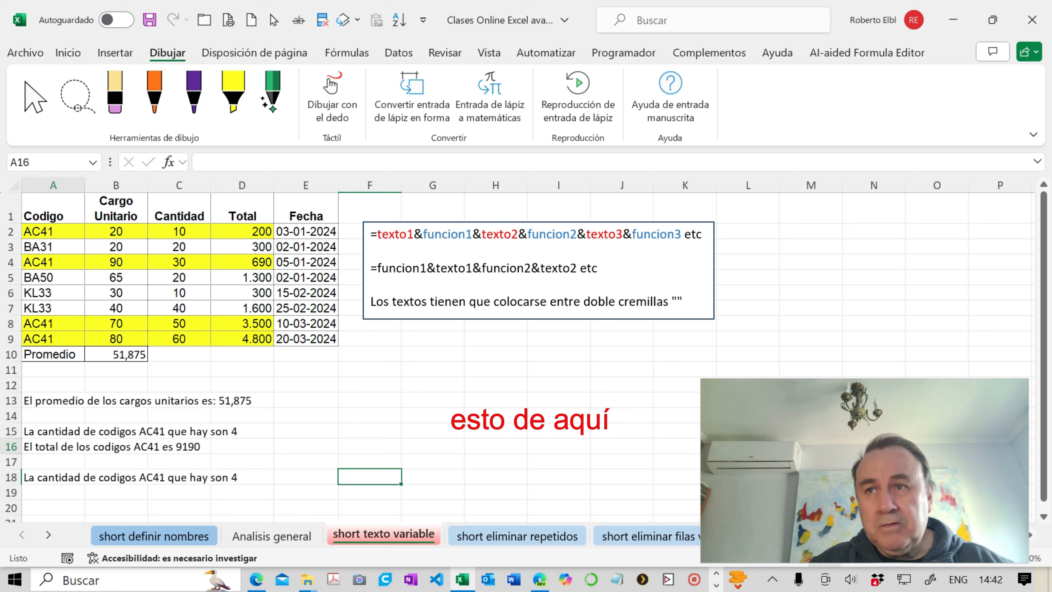
click(83, 447)
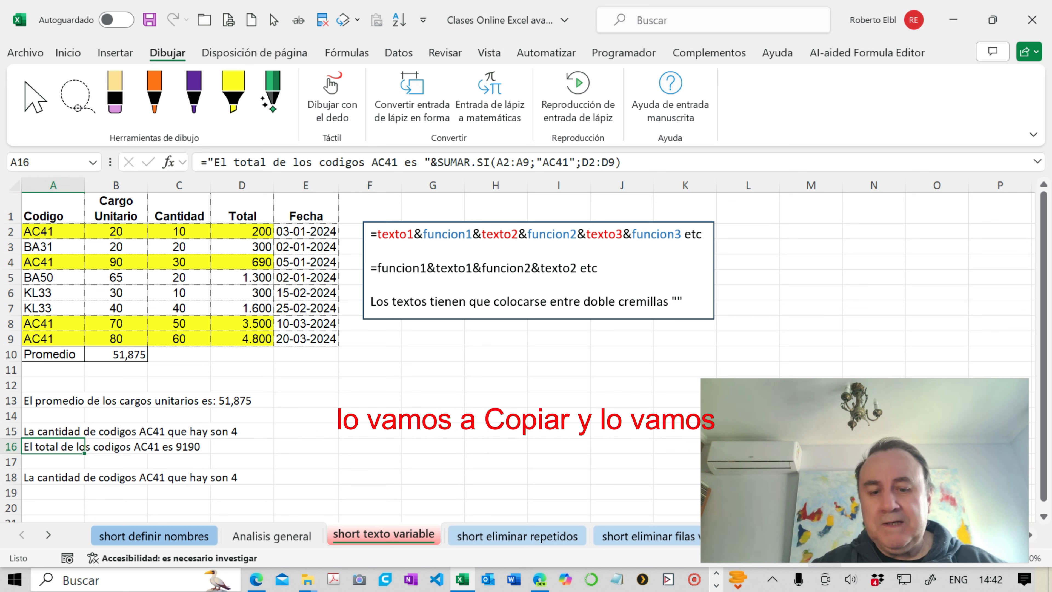
key(ctrl+c)
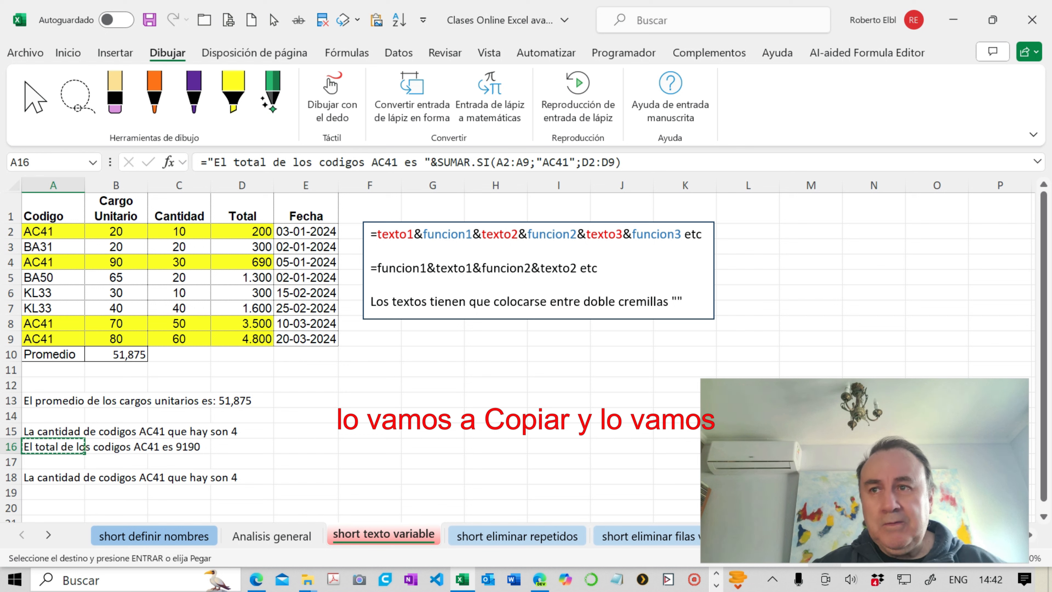
key(Down)
key(Down)
key(Down)
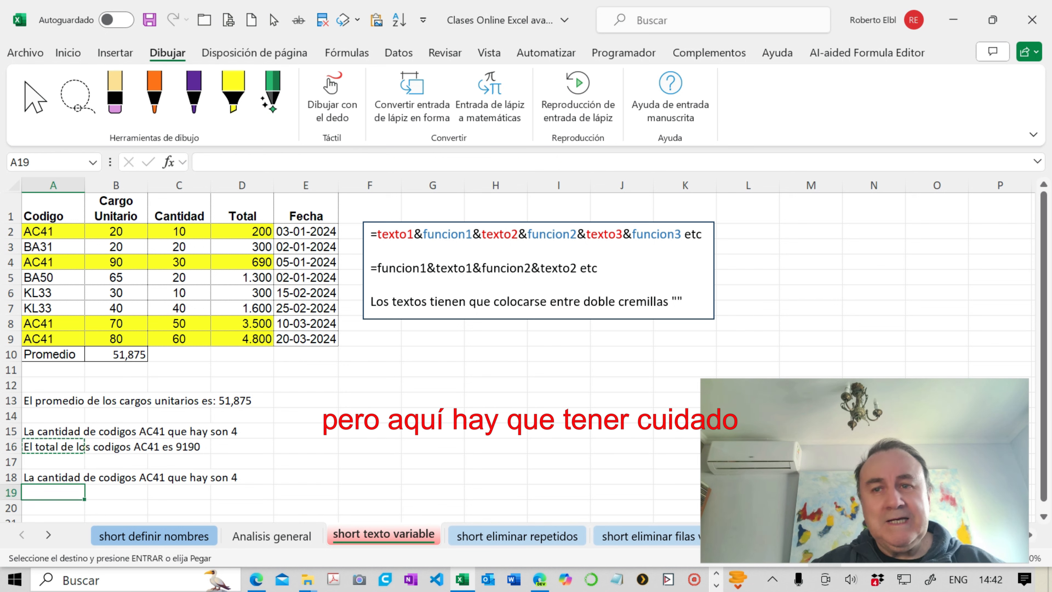
key(Return)
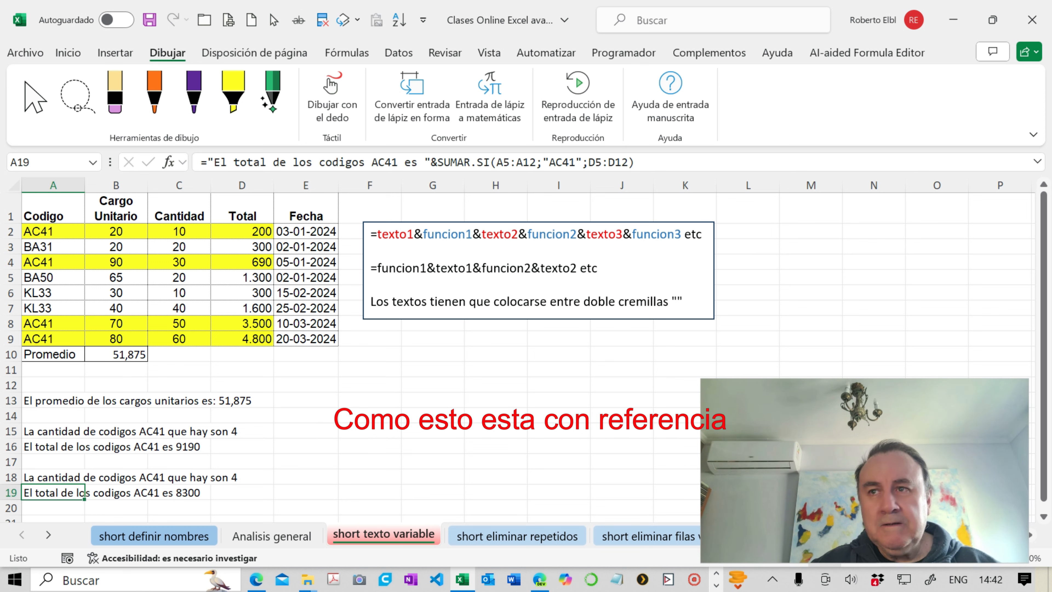
click(53, 447)
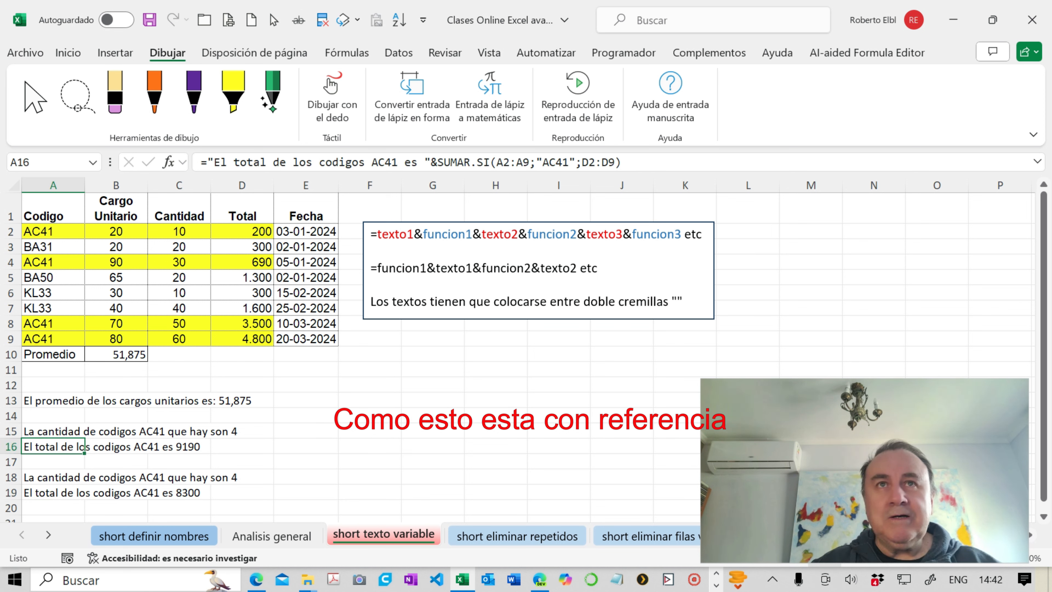
click(497, 161)
drag(497, 162, 523, 162)
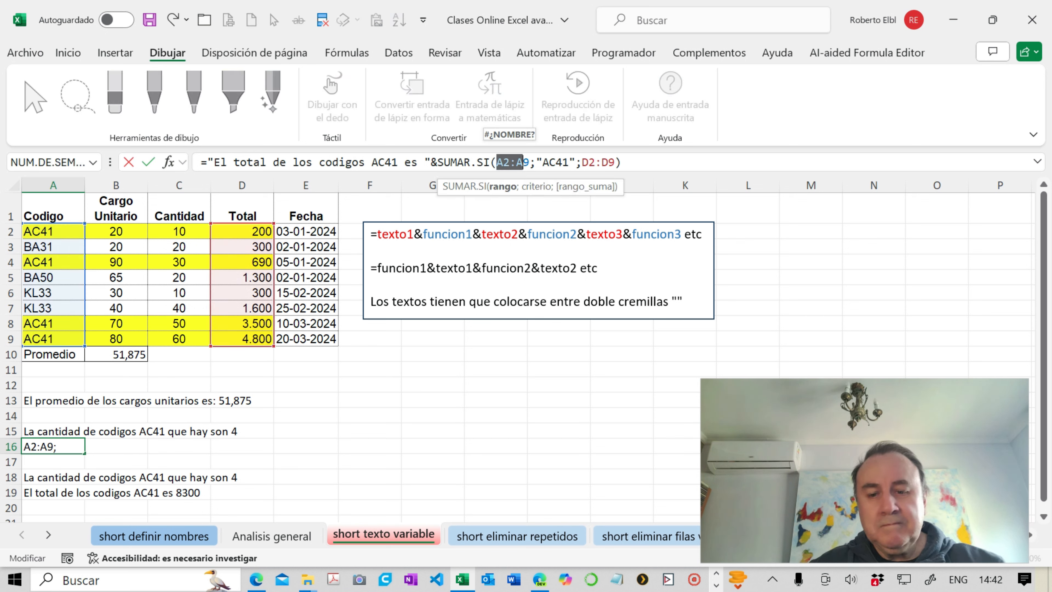
key(Escape)
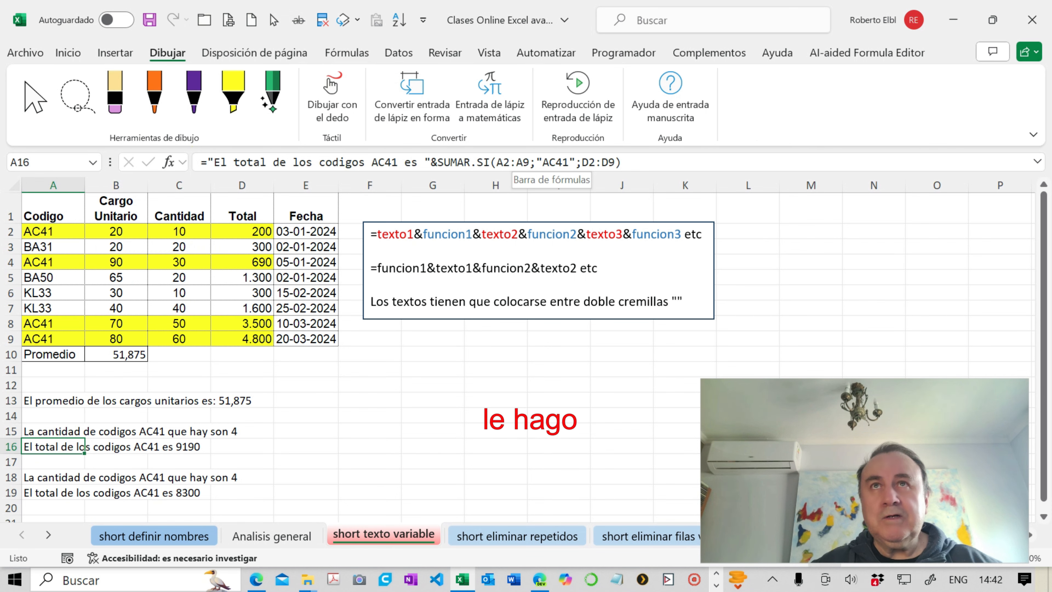
Trace the precedents of the formulas in A16 and A19 to compare their ranges, and remove the arrows
click(346, 53)
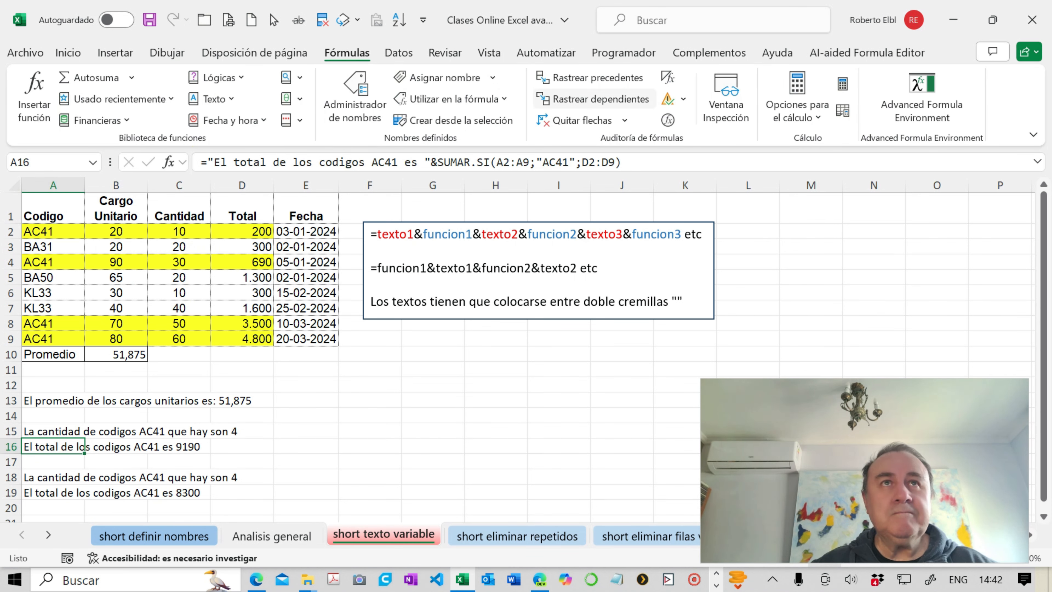
click(596, 78)
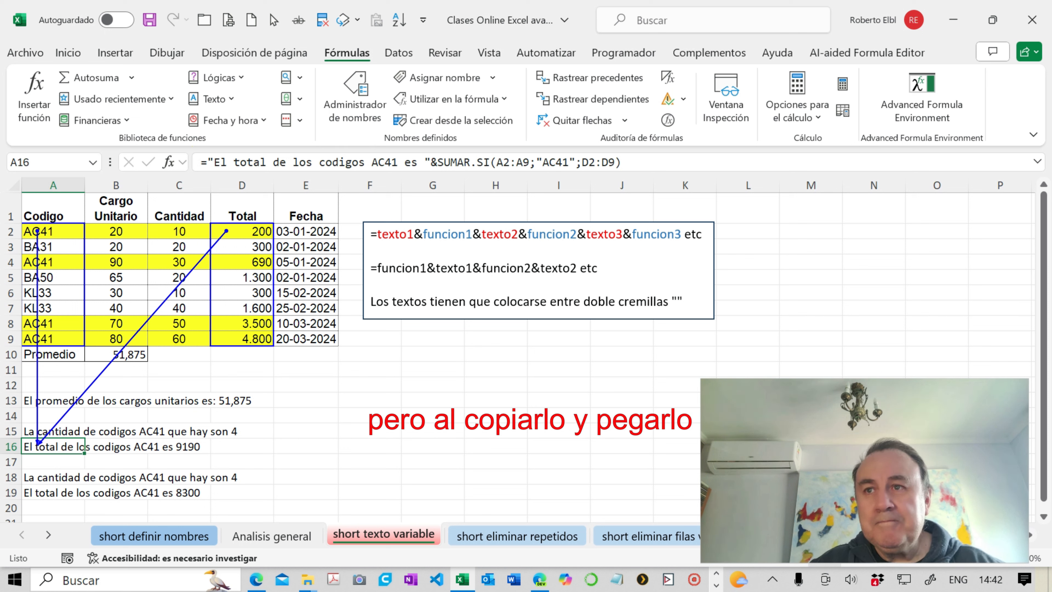
click(53, 492)
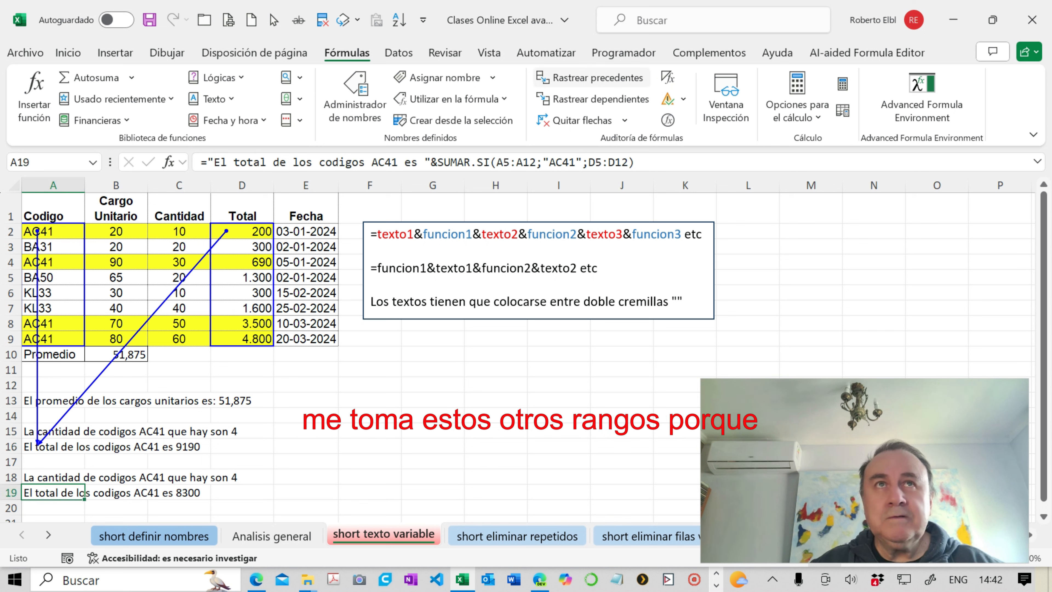
click(596, 77)
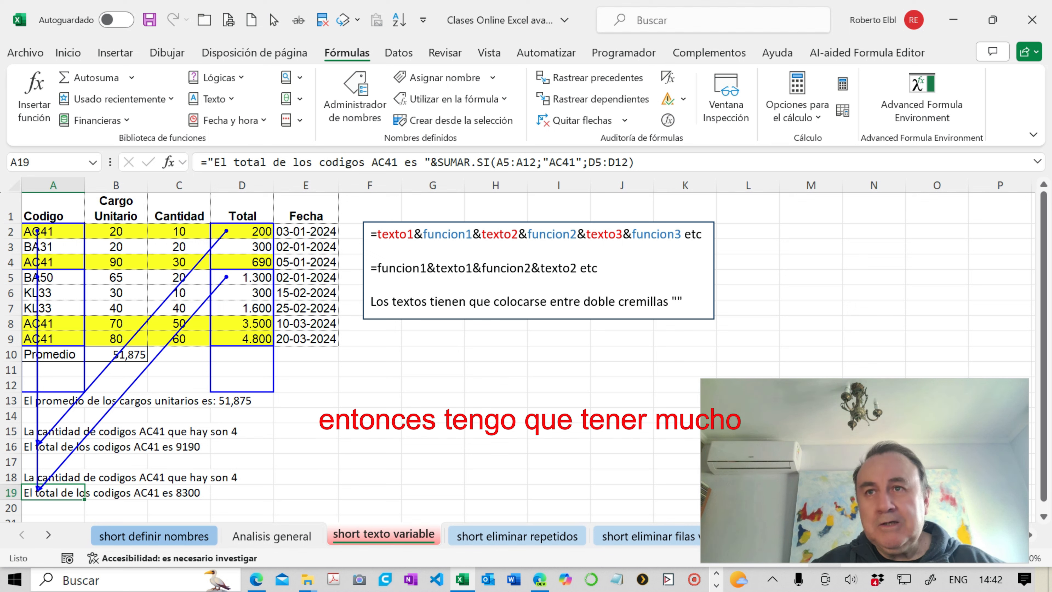
click(582, 120)
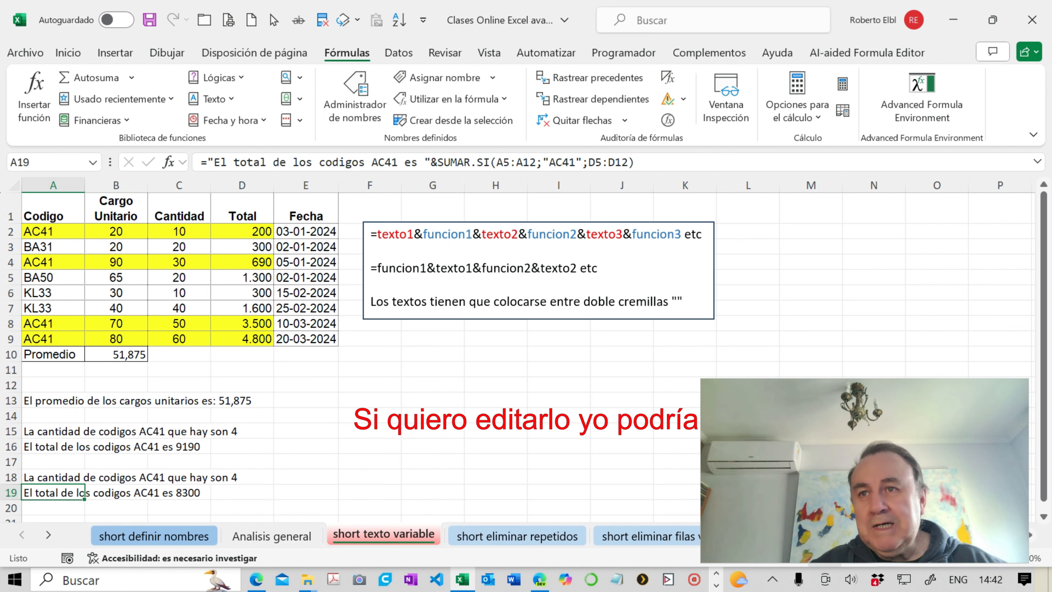
Make both SUMAR.SI ranges in the A16 formula absolute, as $A$2:$A$9 and $D$2:$D$9
click(83, 446)
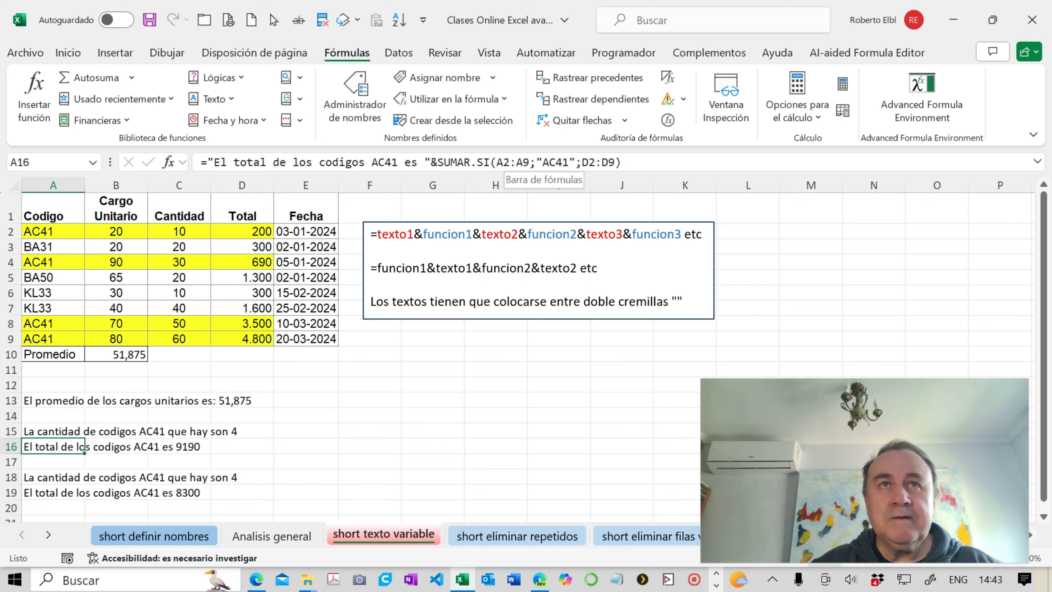
drag(528, 162, 497, 161)
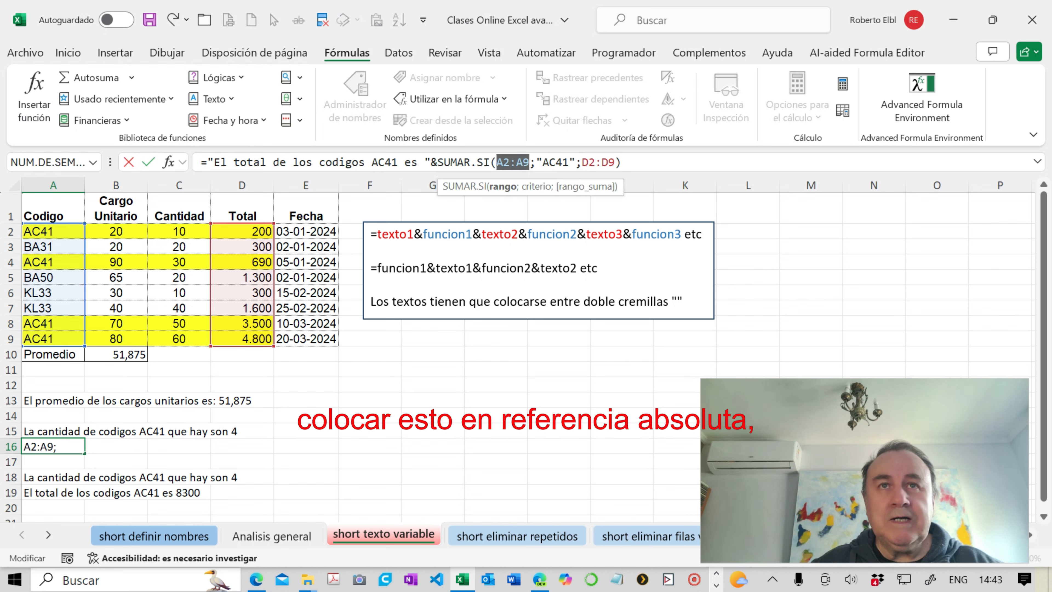
key(F4)
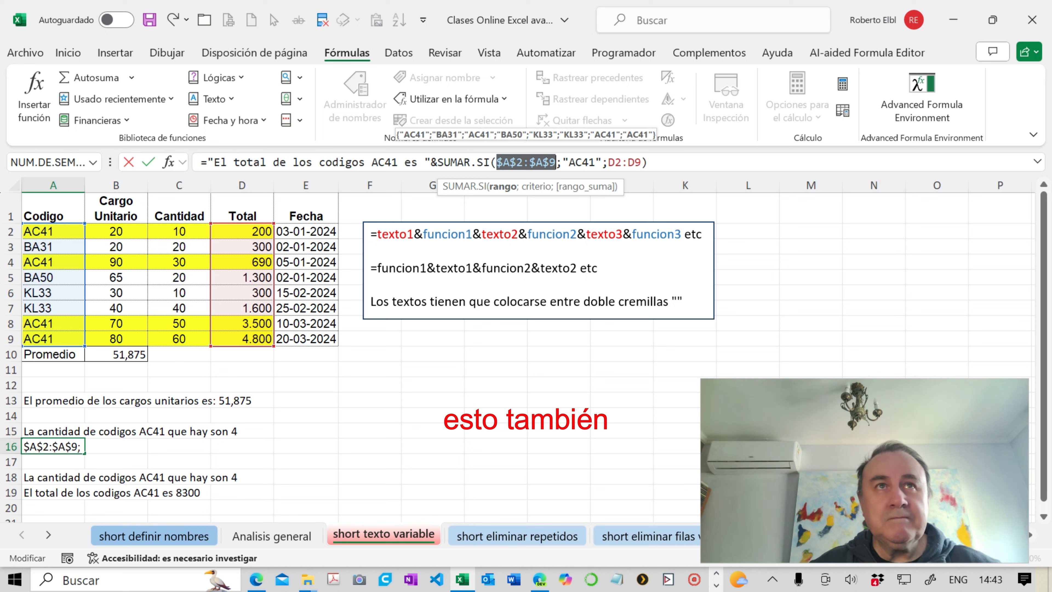
drag(642, 162, 608, 162)
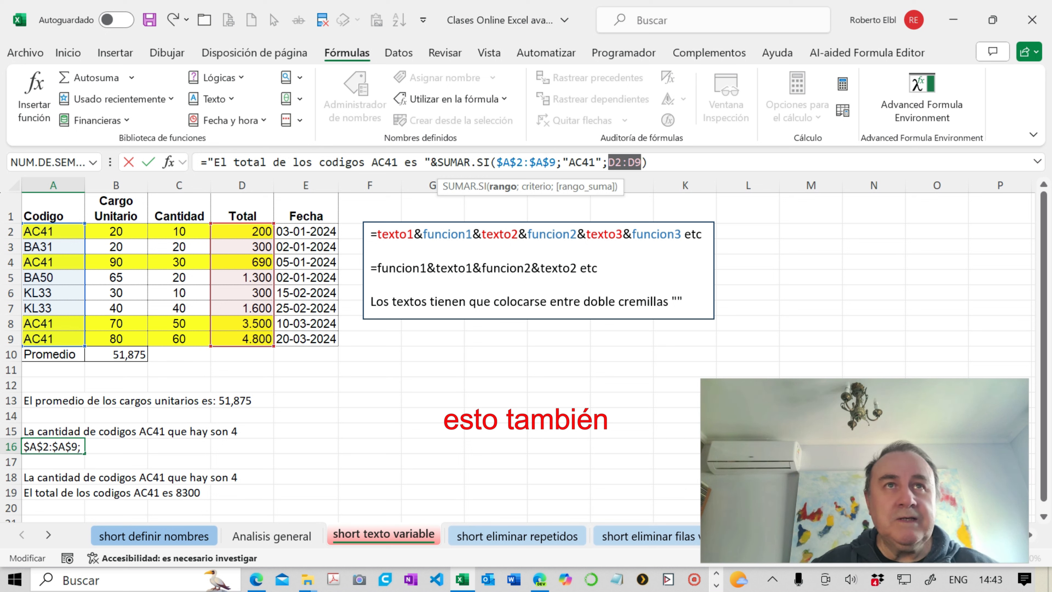
key(F4)
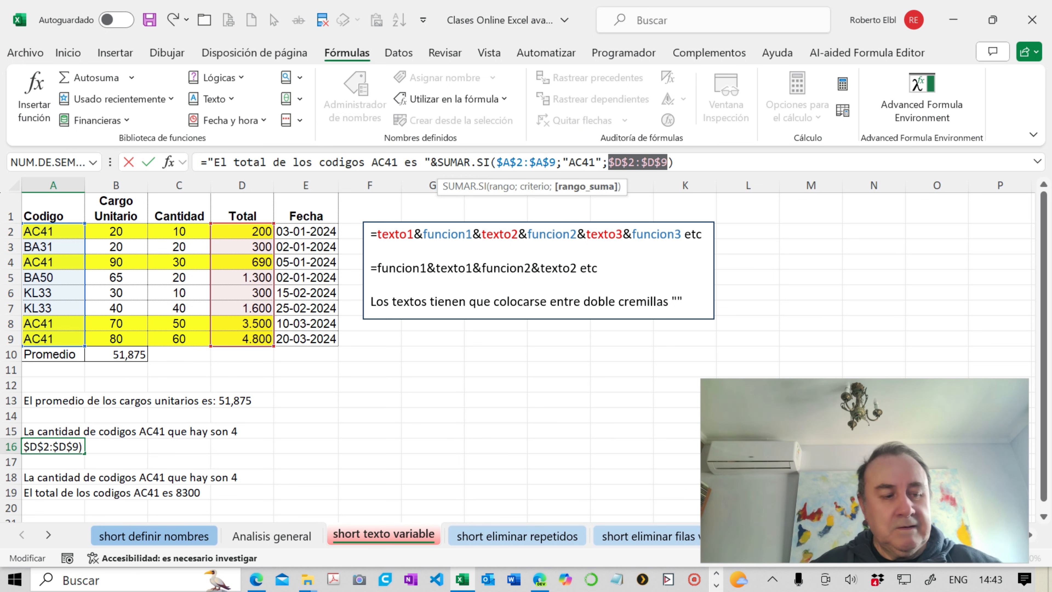
key(Return)
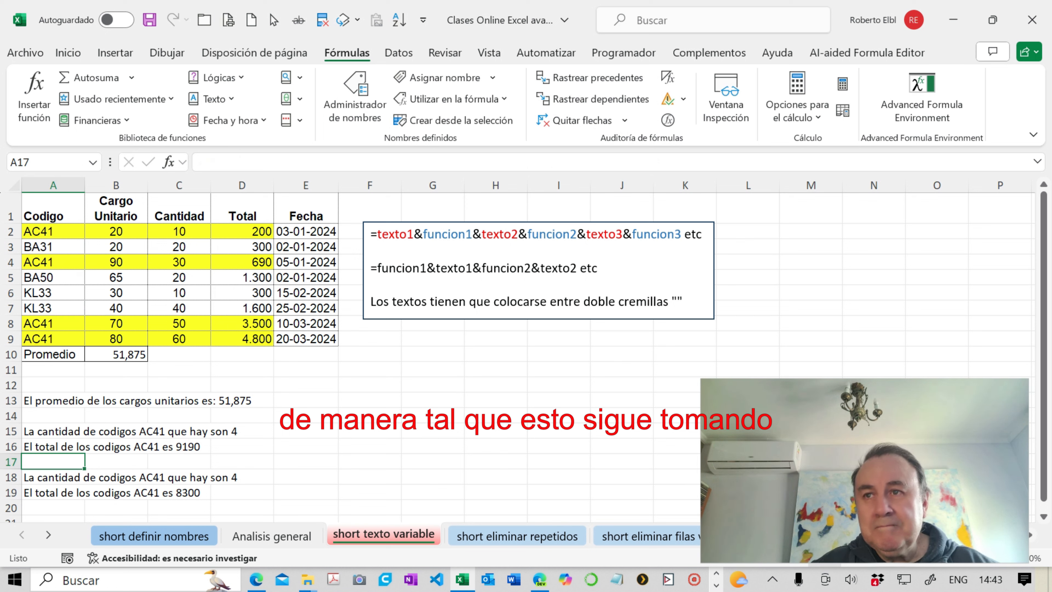
Trace the precedents of the A16 formula with its absolute ranges and remove the arrows
click(53, 447)
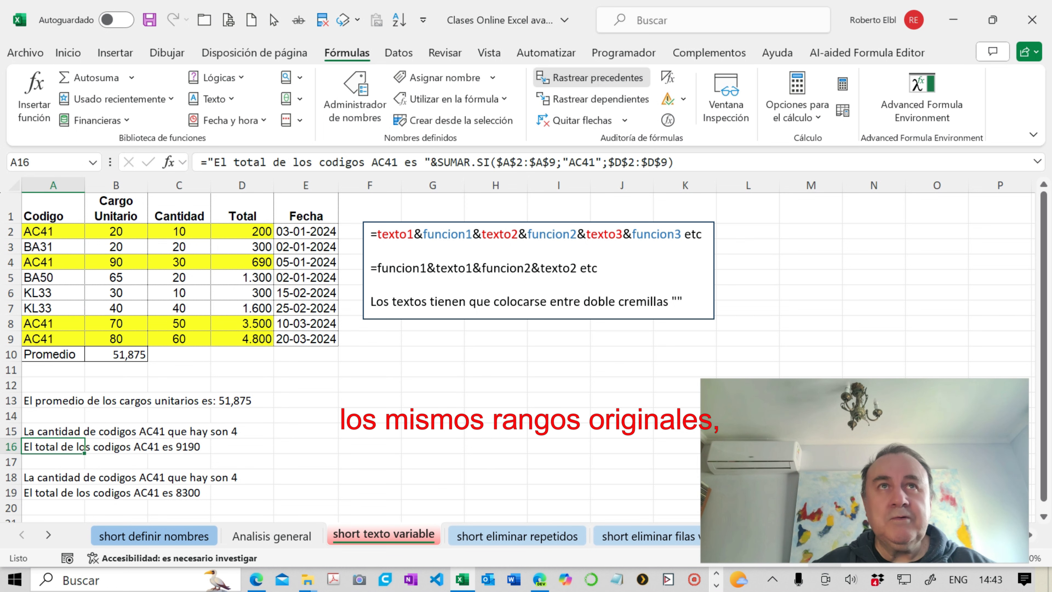
click(592, 78)
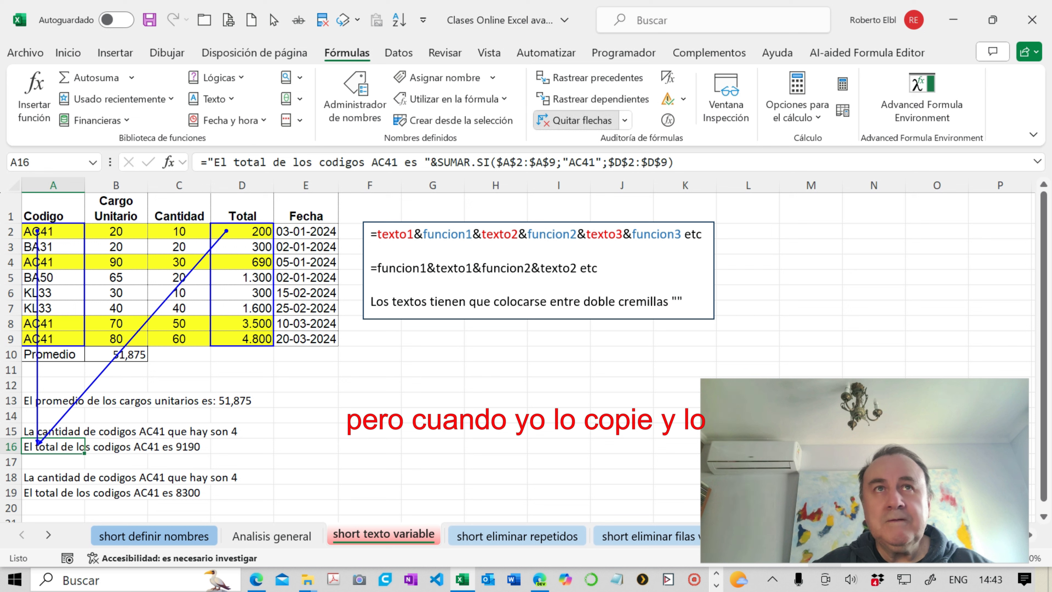
click(582, 120)
Clear the shifted formula in A19 and replace it with a copy of the absolute-reference formula from A16
key(Down)
key(Down)
key(Down)
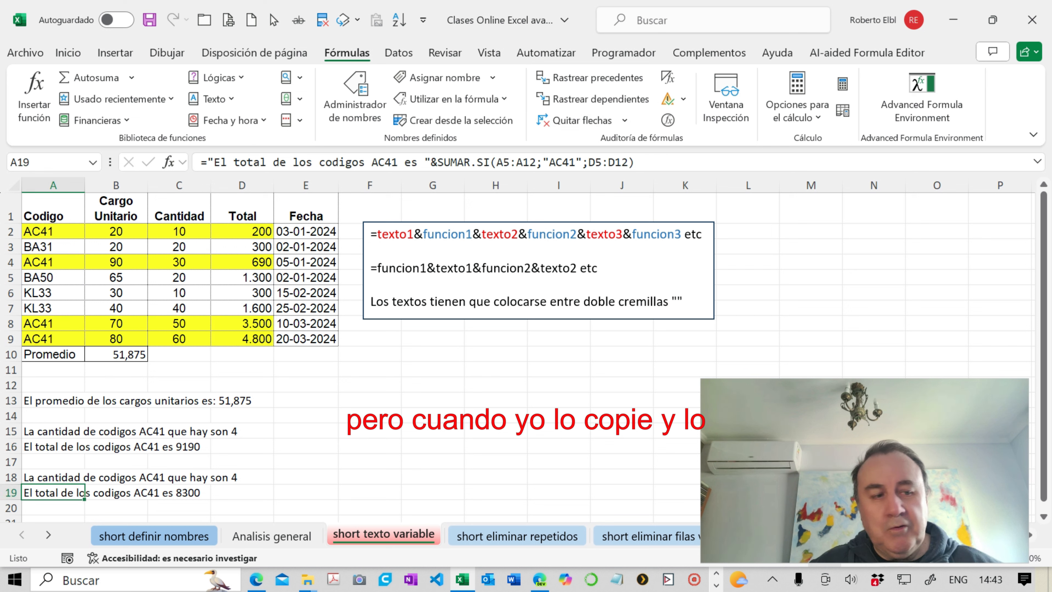
key(Delete)
click(53, 447)
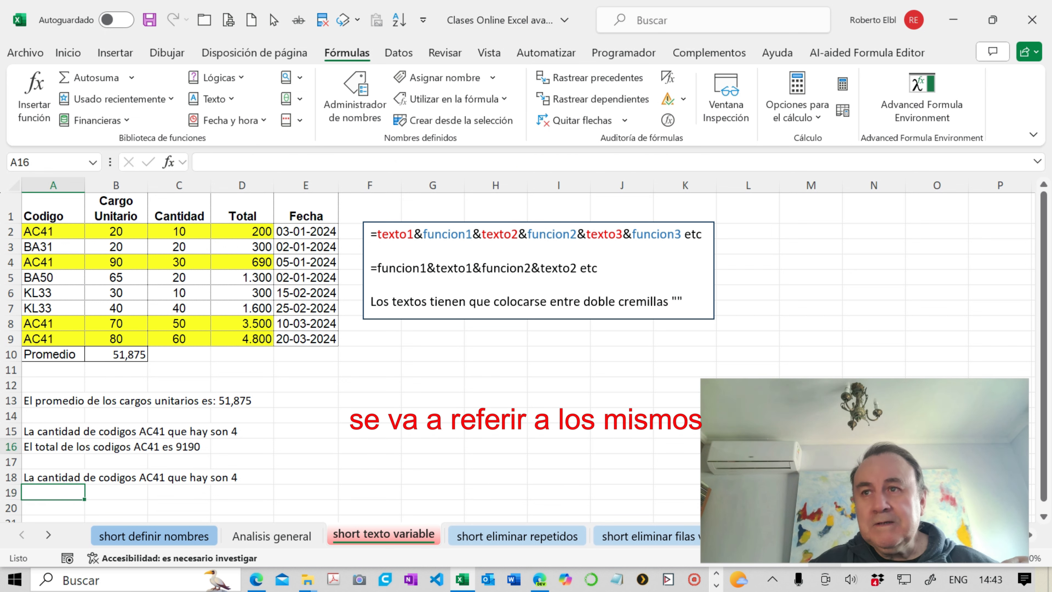
key(ctrl+c)
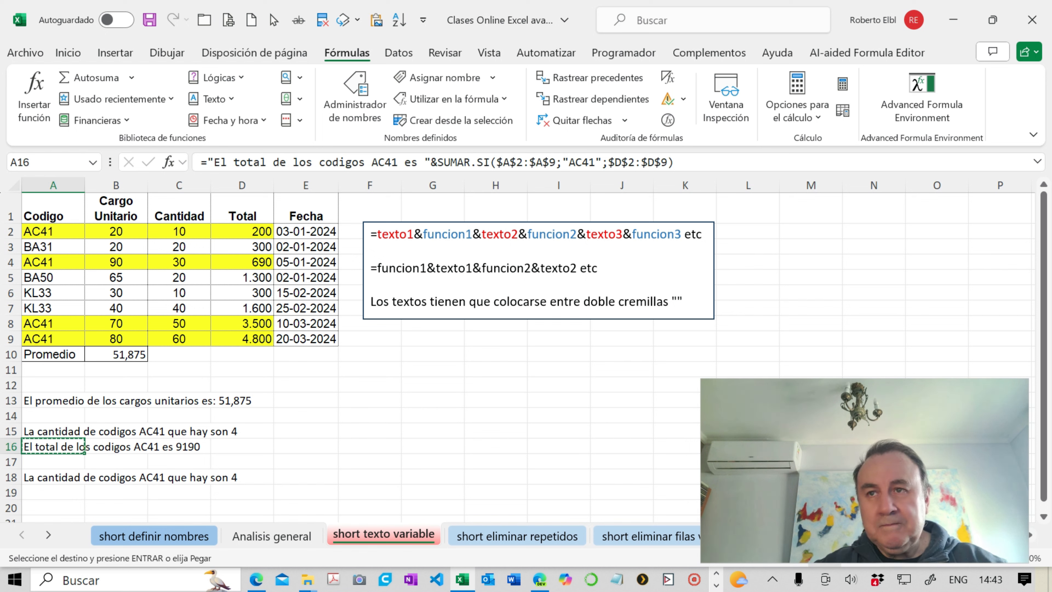
click(53, 492)
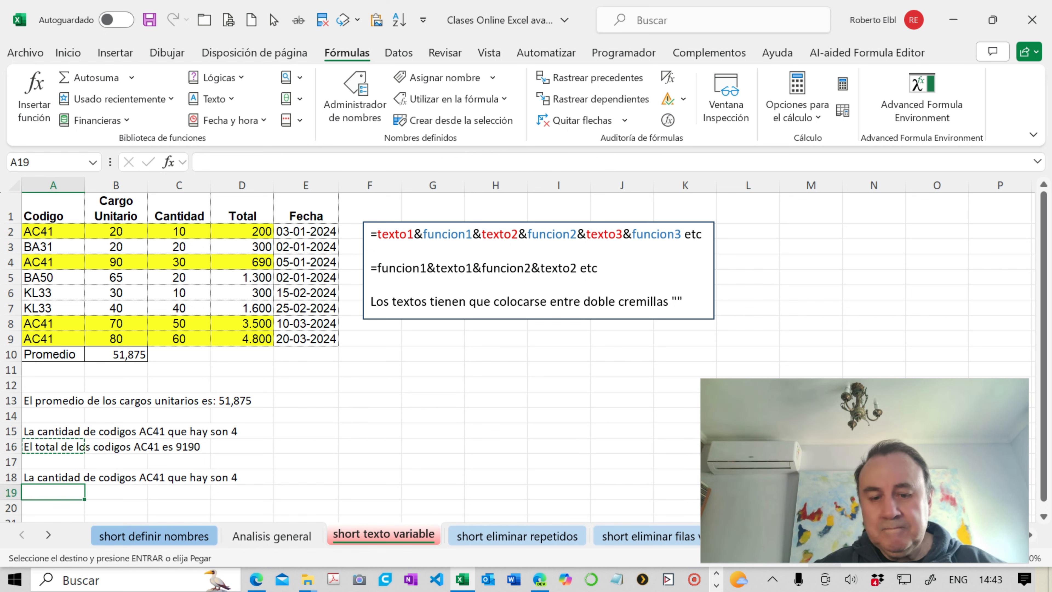
key(ctrl+v)
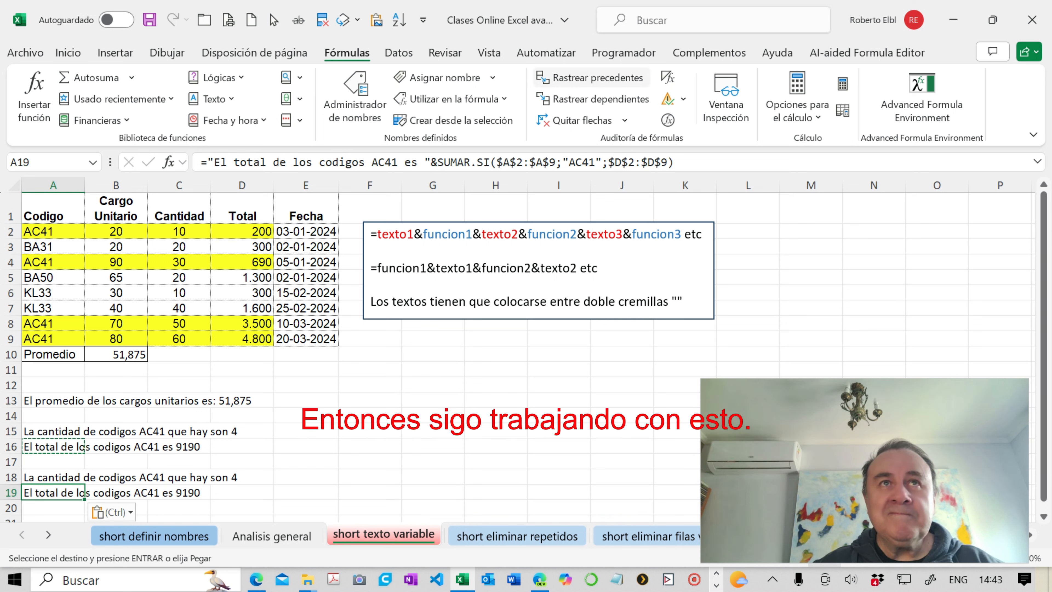
Trace the precedents of the copied formula in A19 and remove the arrows
click(597, 78)
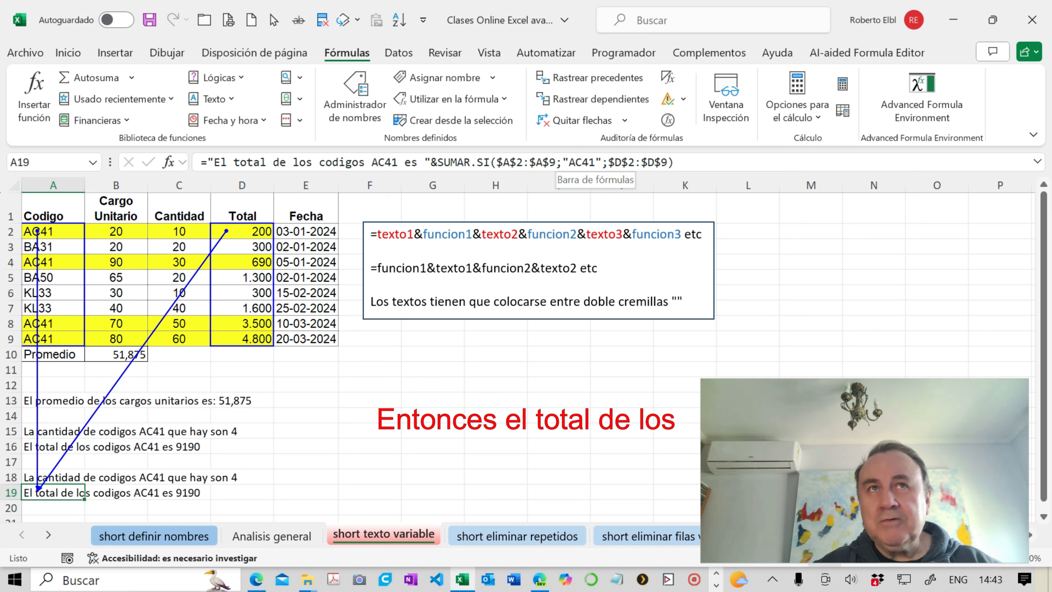
click(582, 120)
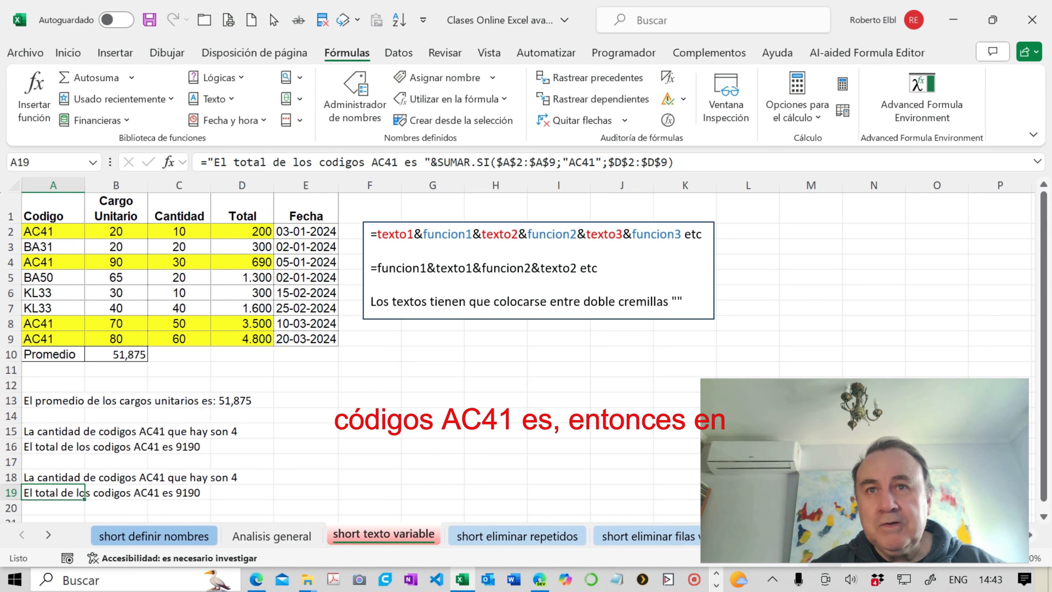
Replace the $A$2:$A$9 range in the A19 SUMAR.SI formula with the defined name codigo
drag(555, 162, 496, 162)
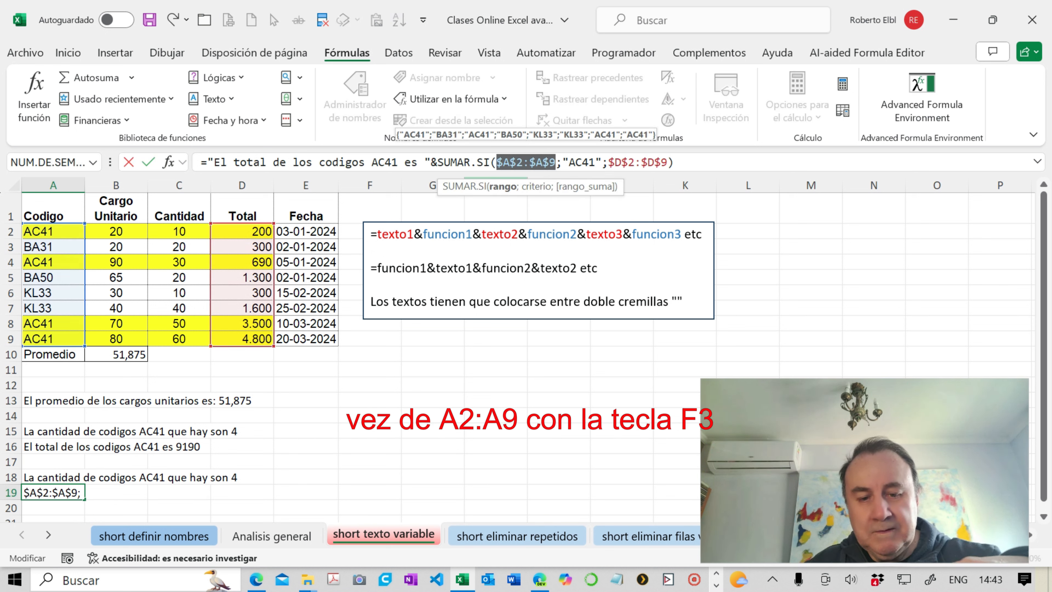
key(F3)
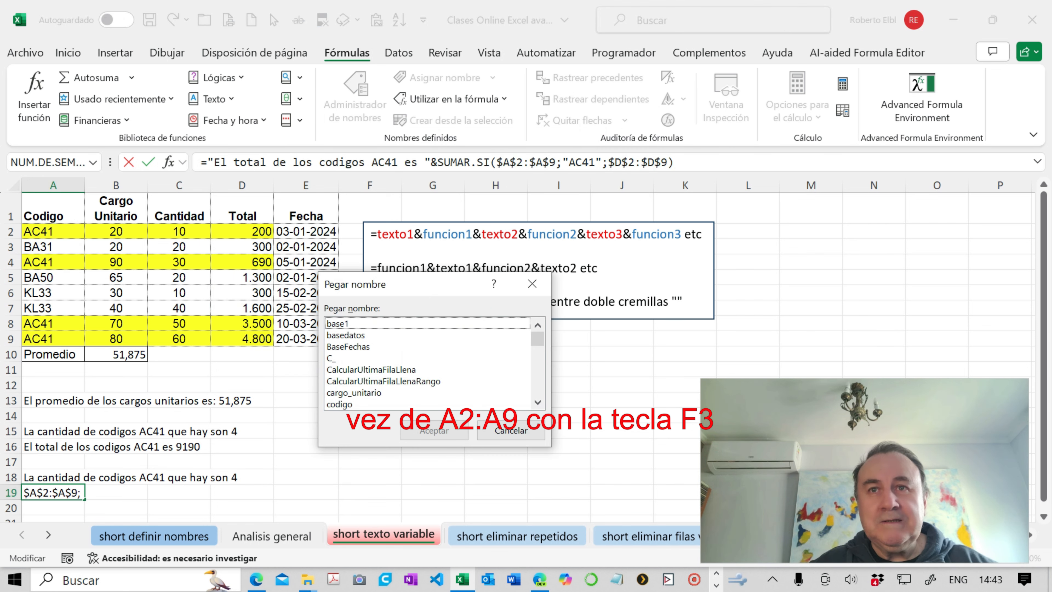
click(340, 404)
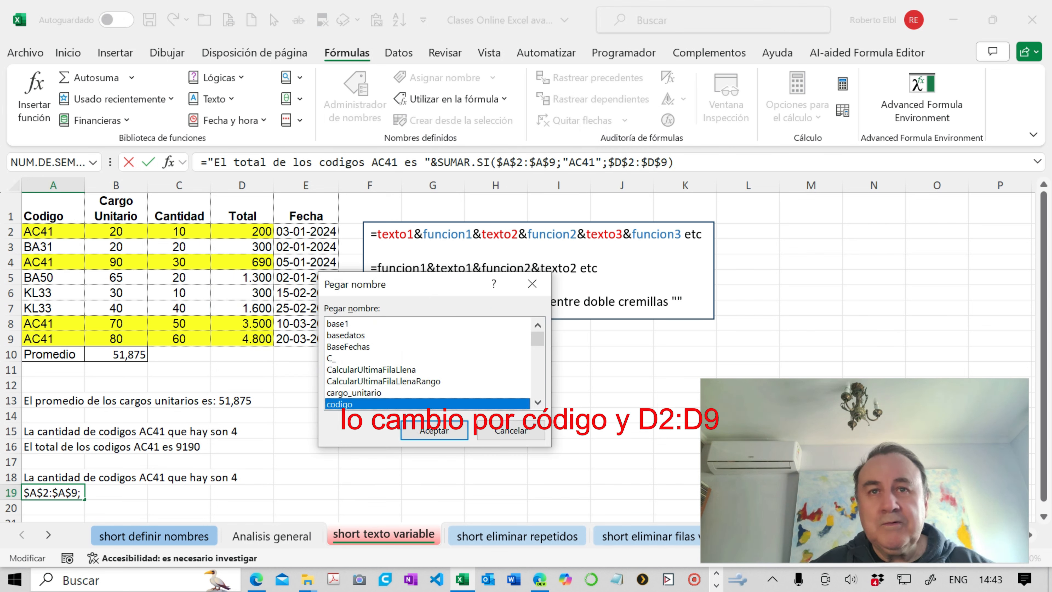
click(434, 431)
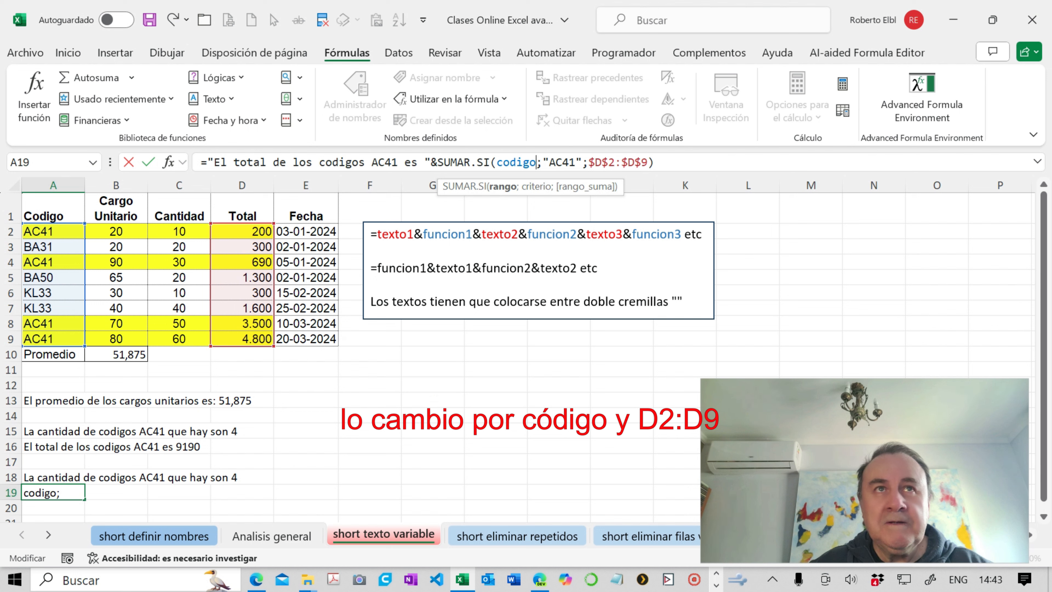
Replace the $D$2:$D$9 sum range in the A19 formula with the defined name total, and save the workbook
key(shift+Right)
key(shift+Right)
key(shift+Right)
key(shift+Right)
key(shift+Right)
key(shift+Right)
key(shift+Right)
key(shift+Right)
key(shift+Right)
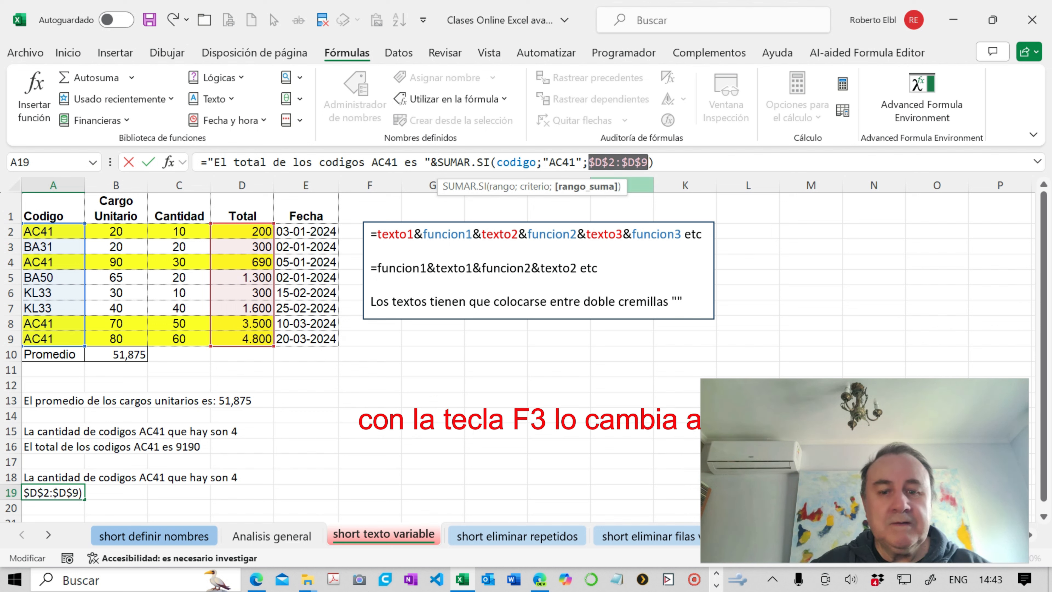
key(F3)
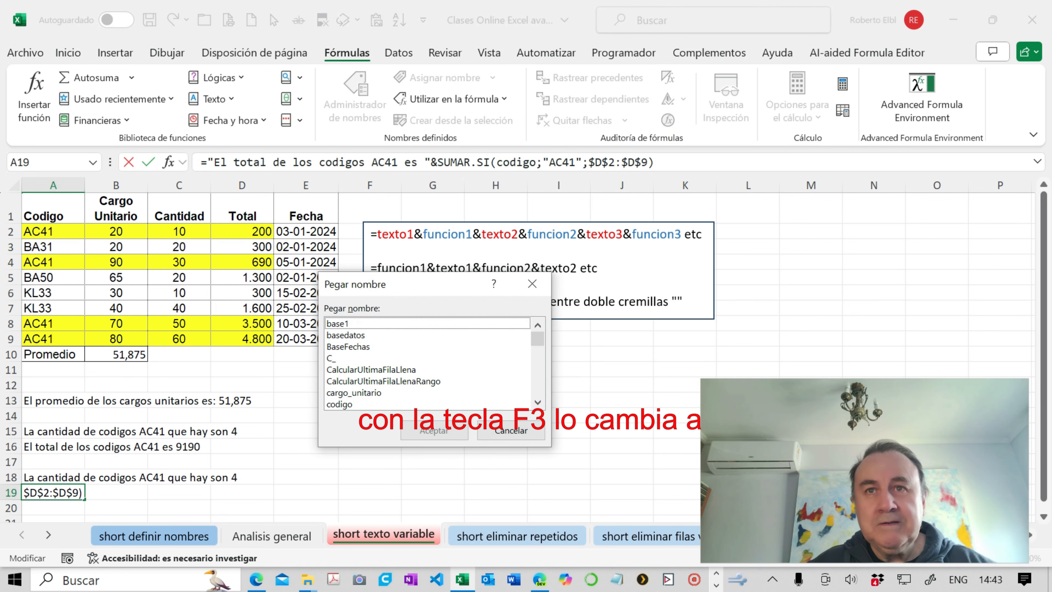
drag(537, 339, 537, 387)
click(334, 380)
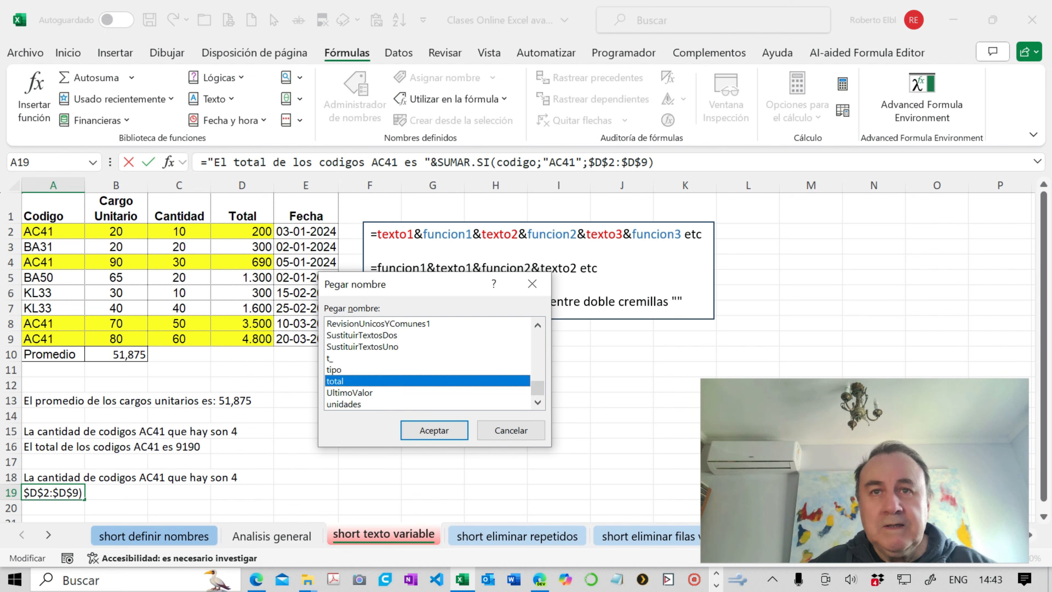
click(433, 430)
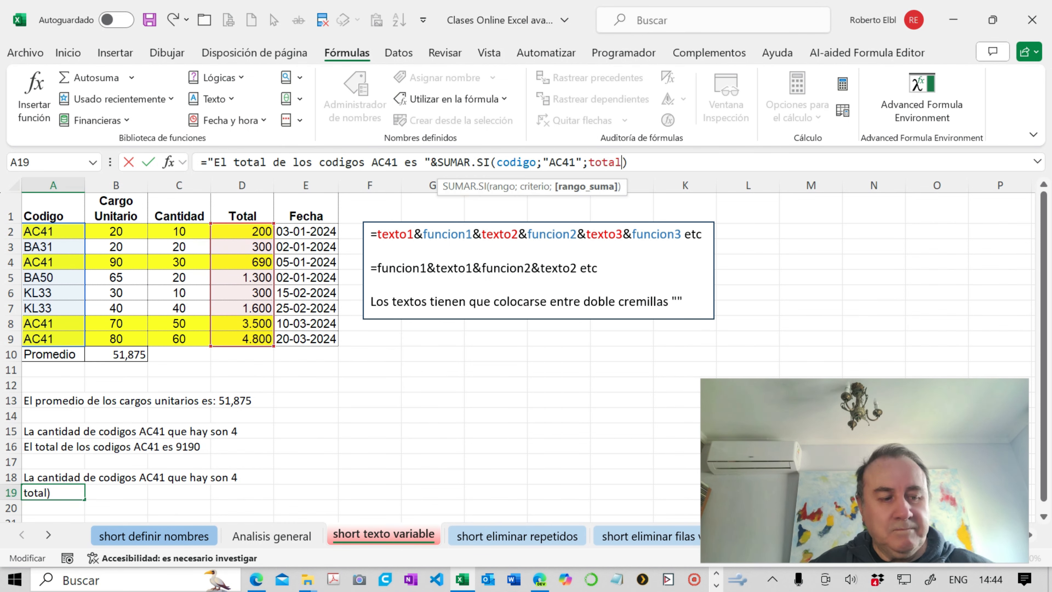
key(Return)
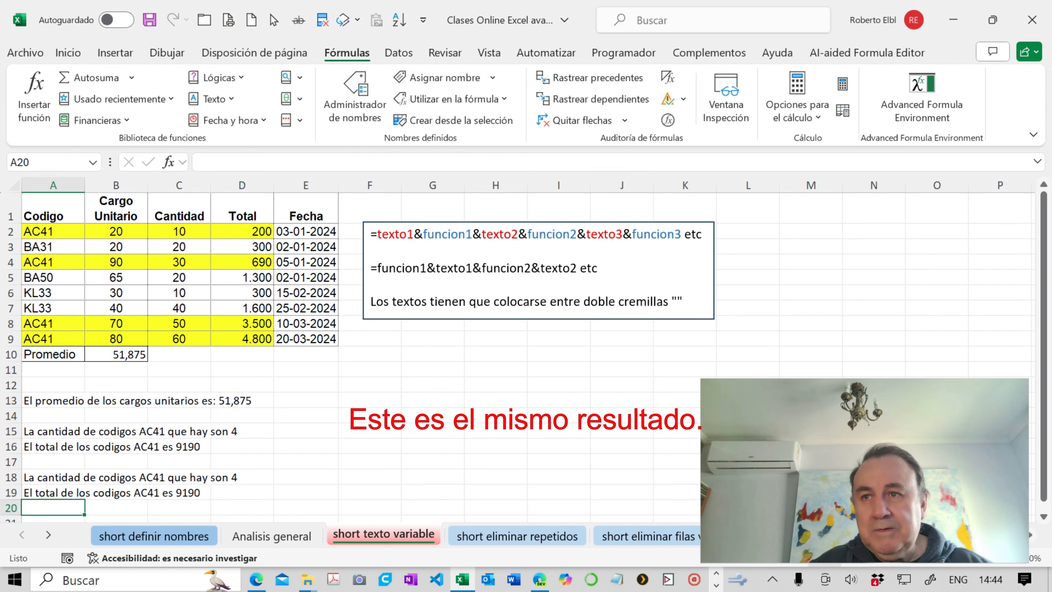
click(82, 492)
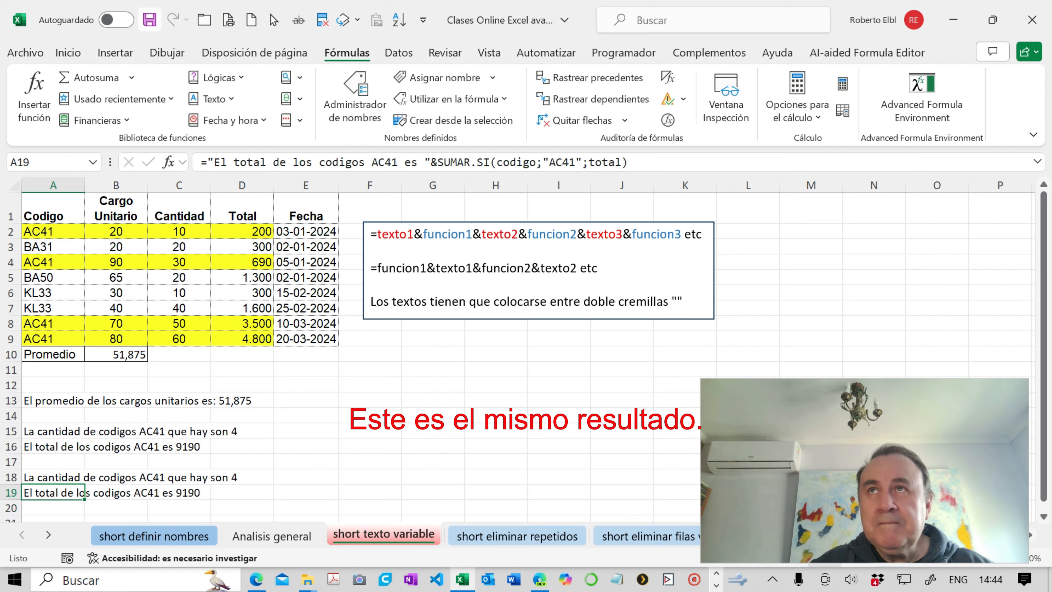
key(ctrl+s)
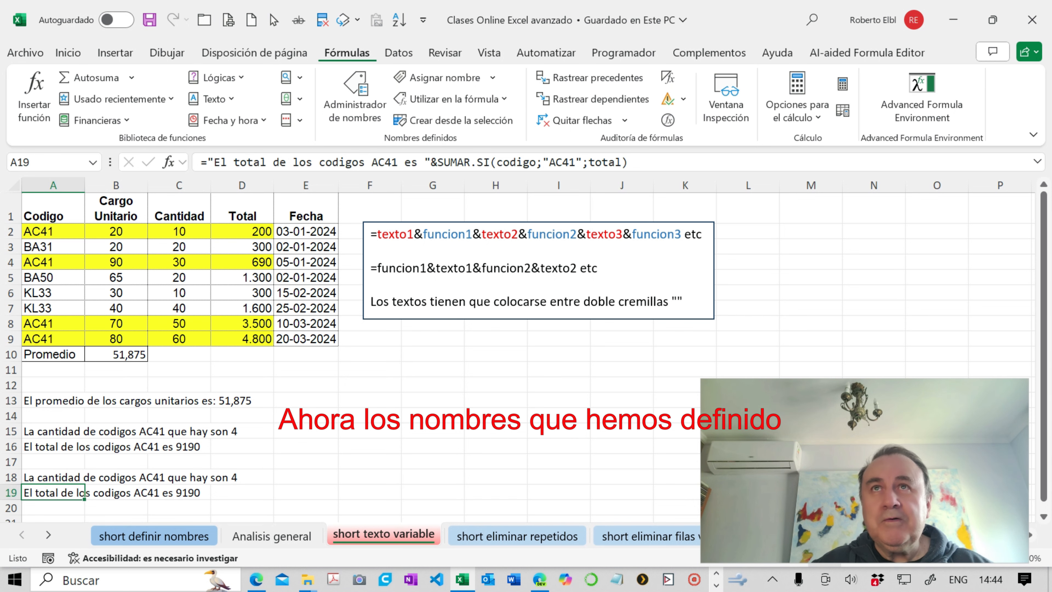
Open the Name Manager to review the workbook's defined names
click(355, 95)
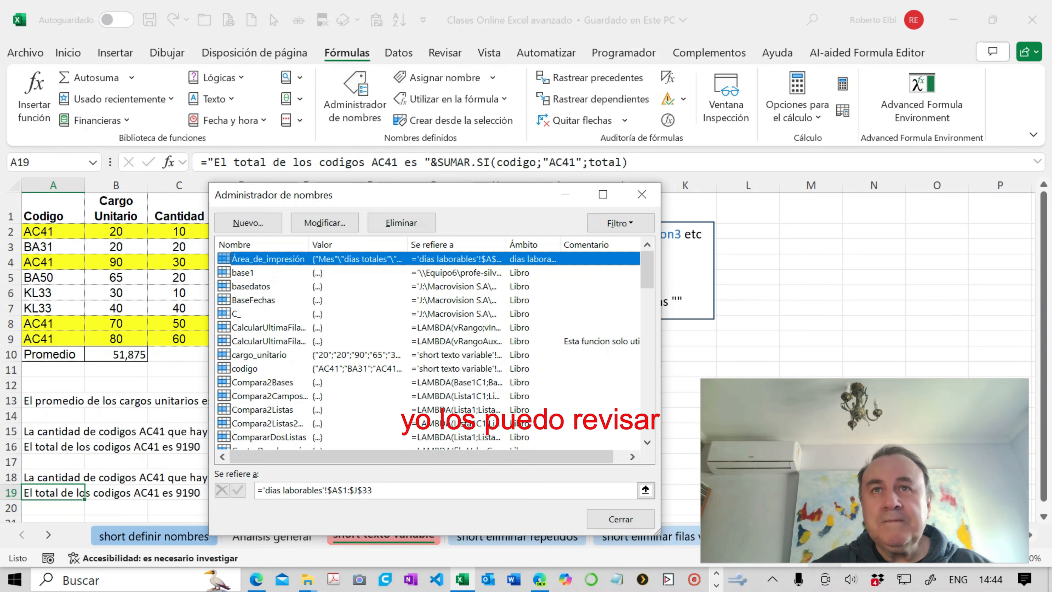